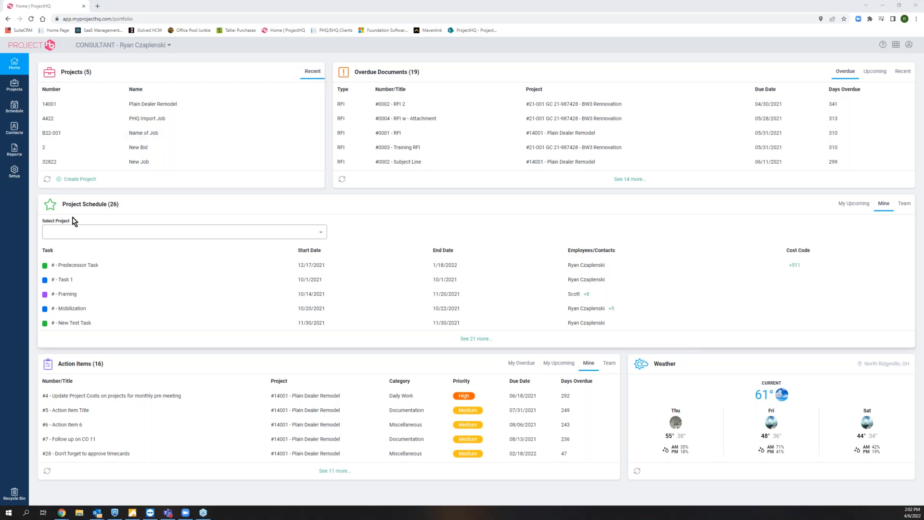
Open the setup of user defined documents to view the list of document types.
{"action": "left_click", "coordinate": [15, 173]}
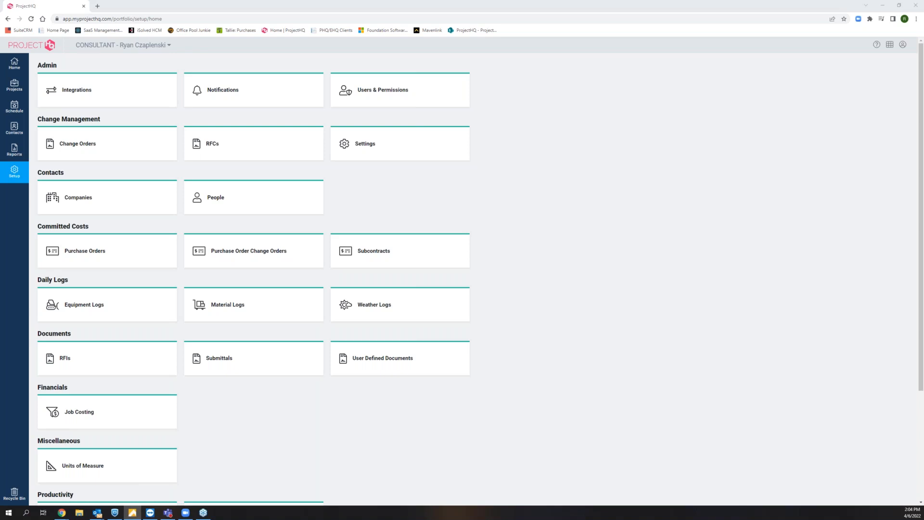
{"action": "key", "text": "alt+Tab"}
{"action": "left_click", "coordinate": [607, 172]}
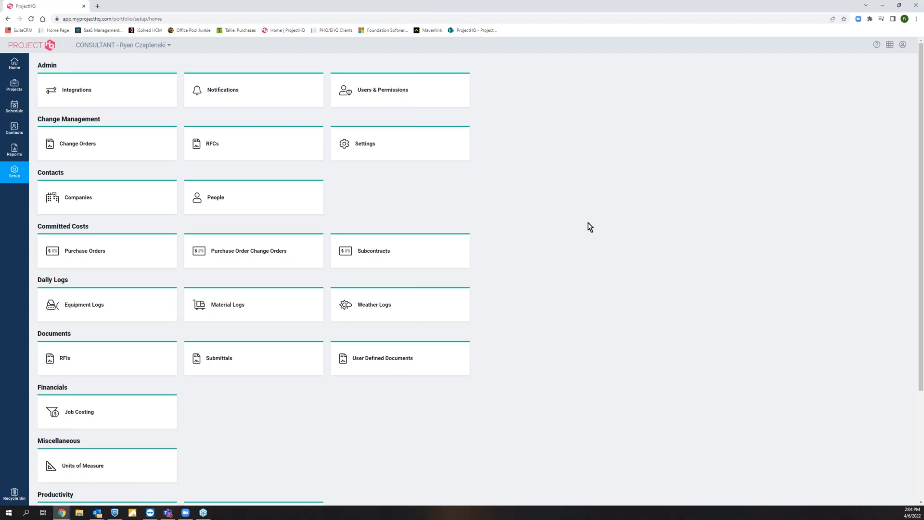
{"action": "left_click", "coordinate": [380, 365]}
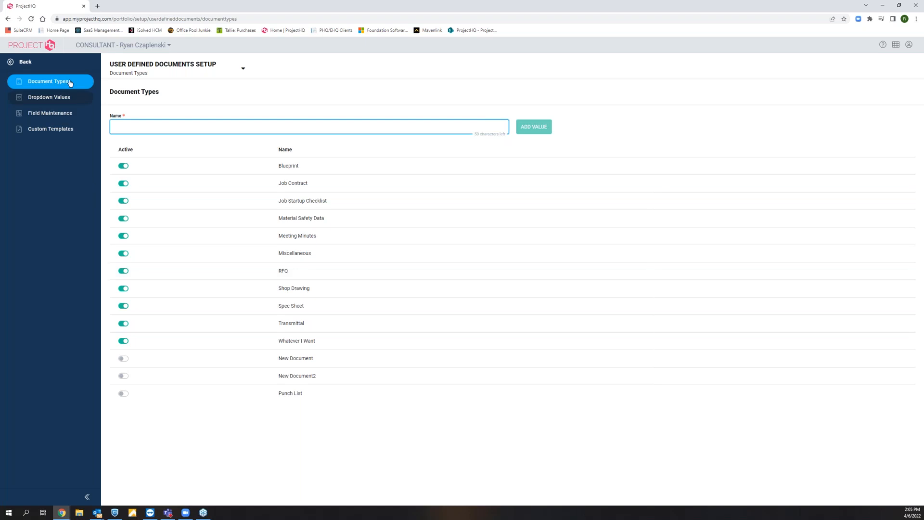
Open the Plain Dealer Remodel project and look through its user defined documents.
{"action": "left_click", "coordinate": [30, 59]}
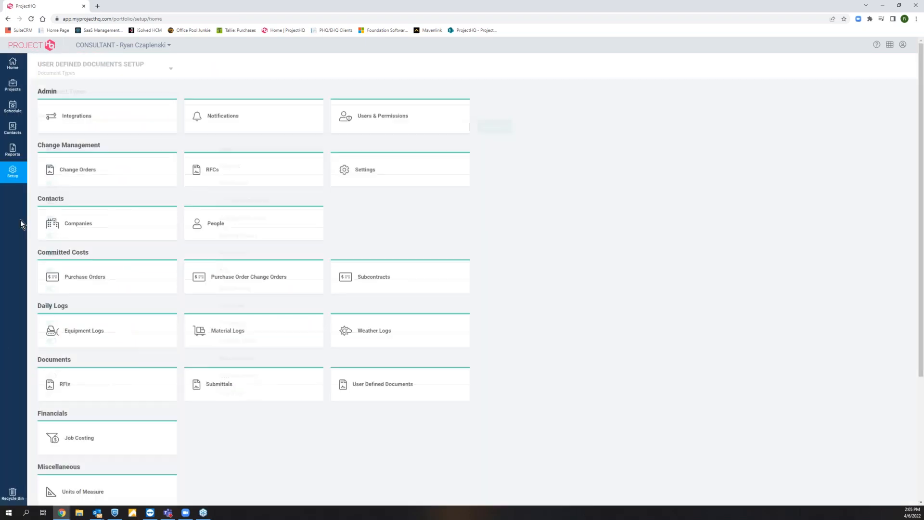
{"action": "left_click", "coordinate": [13, 87]}
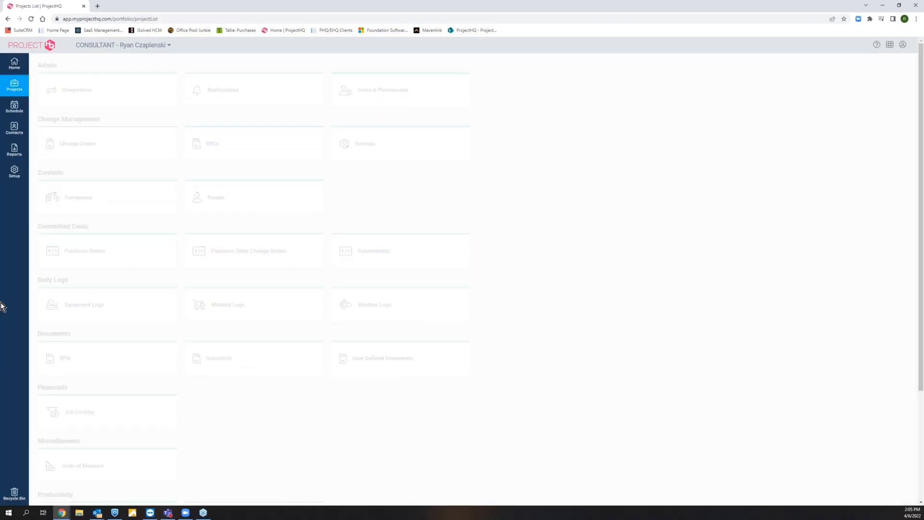
{"action": "left_click", "coordinate": [37, 171]}
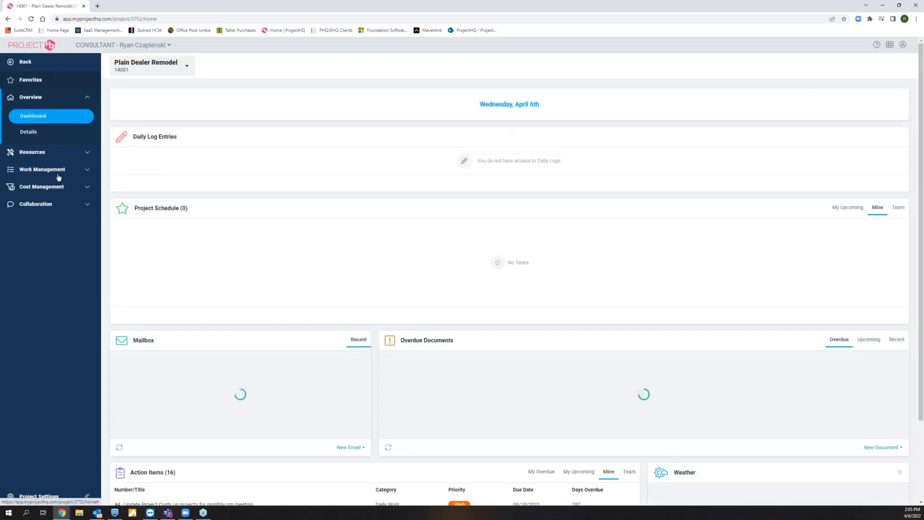
{"action": "left_click", "coordinate": [50, 174]}
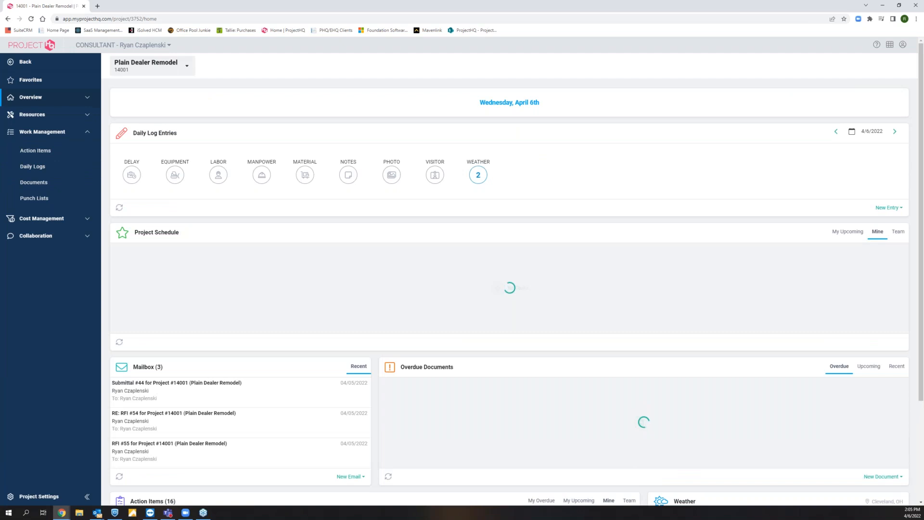
{"action": "left_click", "coordinate": [36, 183]}
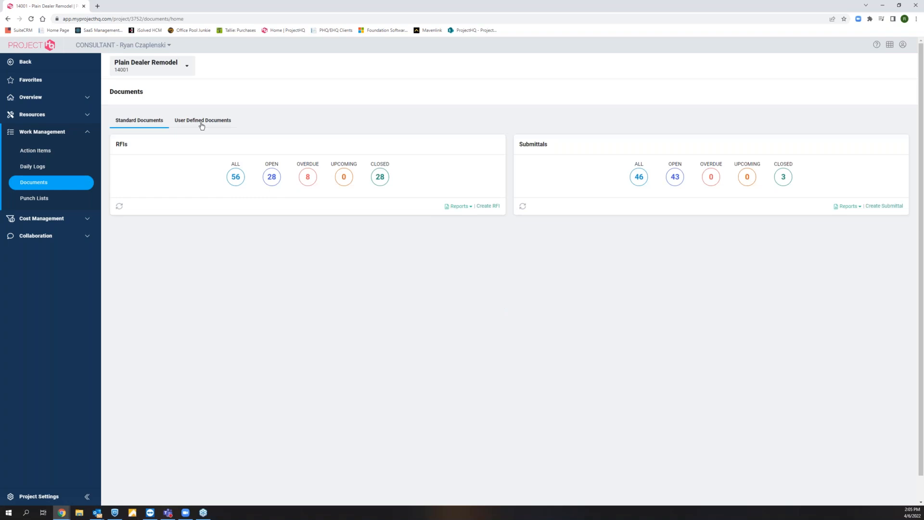
{"action": "left_click", "coordinate": [201, 121]}
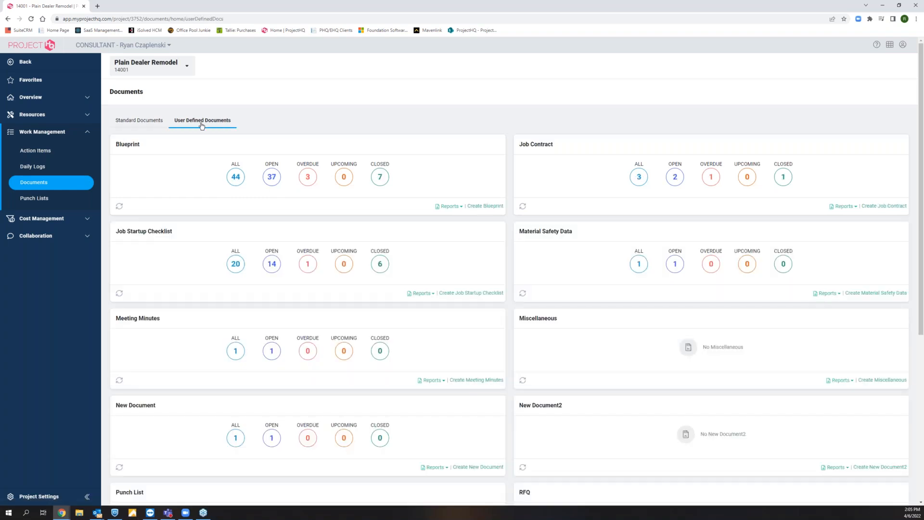
{"action": "scroll", "coordinate": [674, 382], "scroll_direction": "down", "scroll_amount": 2}
{"action": "scroll", "coordinate": [645, 384], "scroll_direction": "up", "scroll_amount": 1}
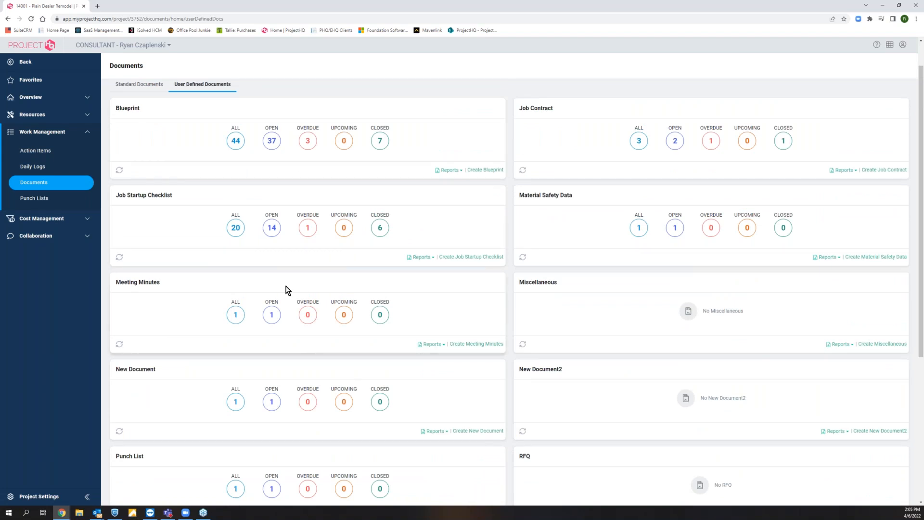
Open a new Meeting Minutes document and review its general, correspondence, custom and attachment fields.
{"action": "left_click", "coordinate": [488, 345]}
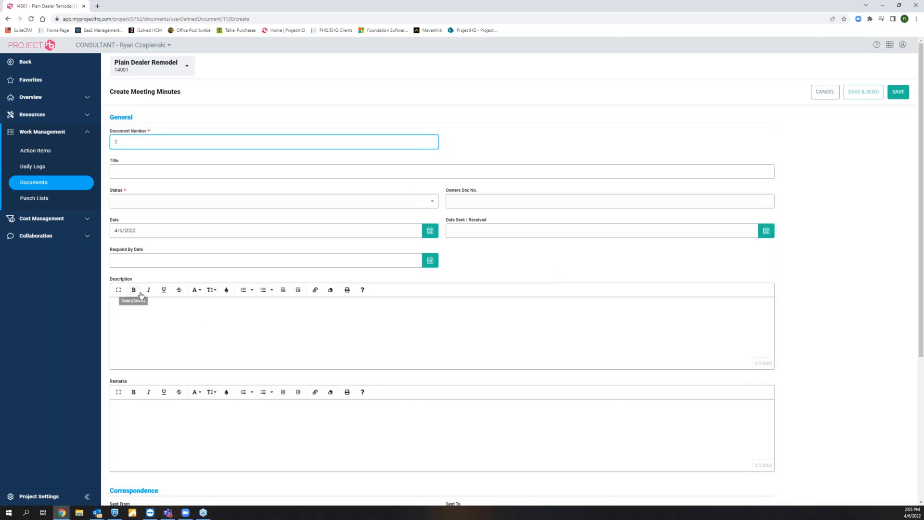
{"action": "scroll", "coordinate": [152, 340], "scroll_direction": "down", "scroll_amount": 4}
{"action": "scroll", "coordinate": [160, 332], "scroll_direction": "down", "scroll_amount": 1}
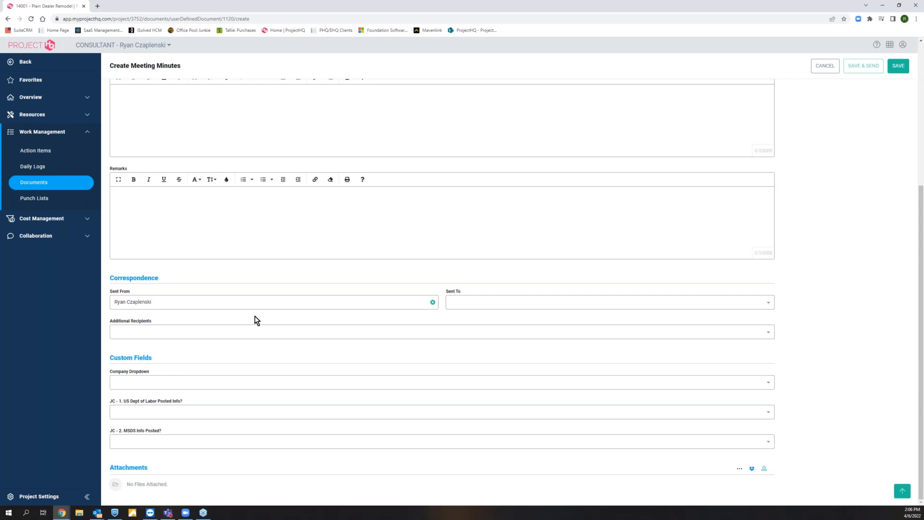
{"action": "scroll", "coordinate": [255, 316], "scroll_direction": "up", "scroll_amount": 5}
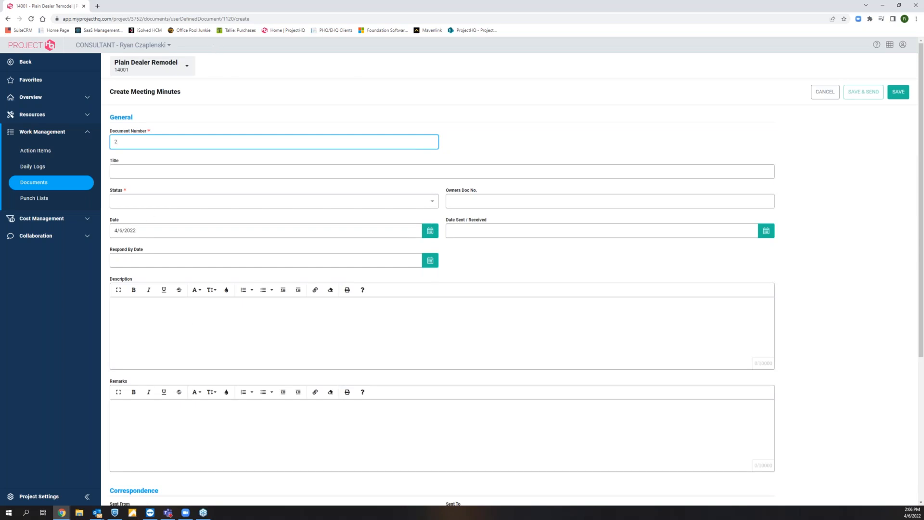
{"action": "scroll", "coordinate": [270, 294], "scroll_direction": "down", "scroll_amount": 2}
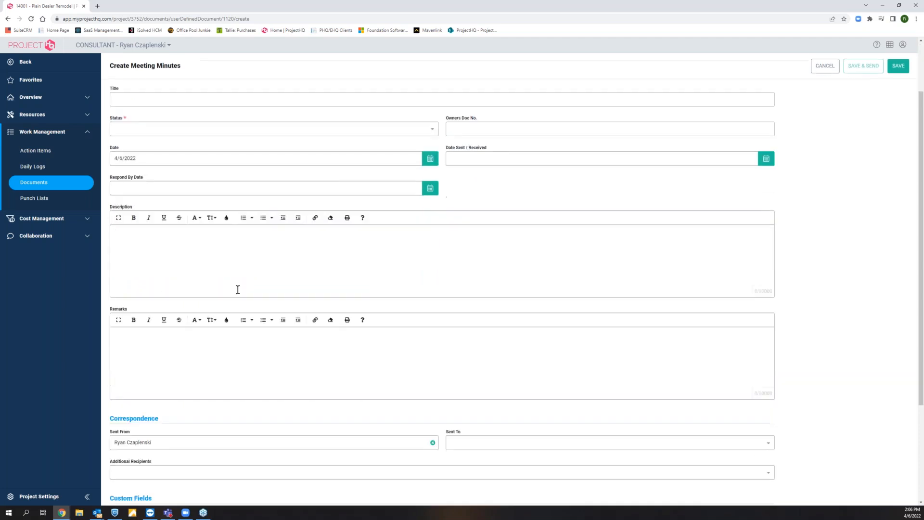
{"action": "scroll", "coordinate": [669, 469], "scroll_direction": "down", "scroll_amount": 3}
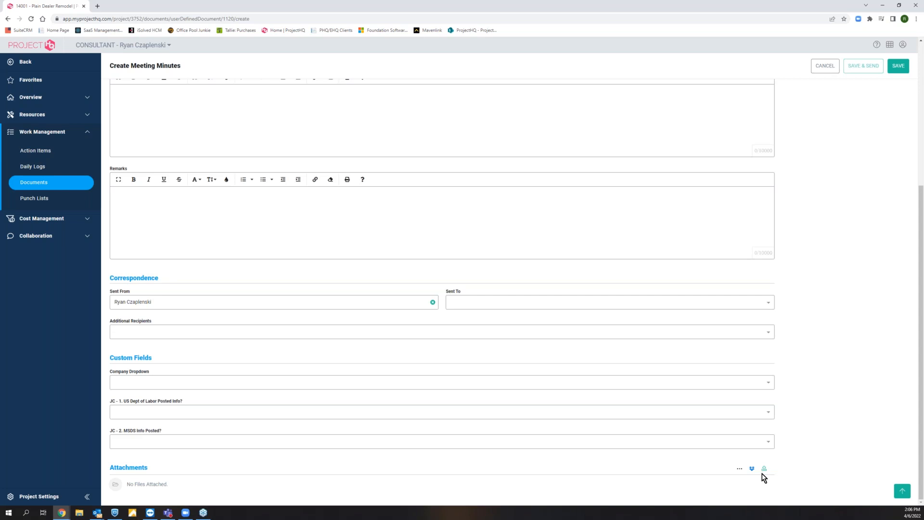
{"action": "scroll", "coordinate": [367, 412], "scroll_direction": "up", "scroll_amount": 5}
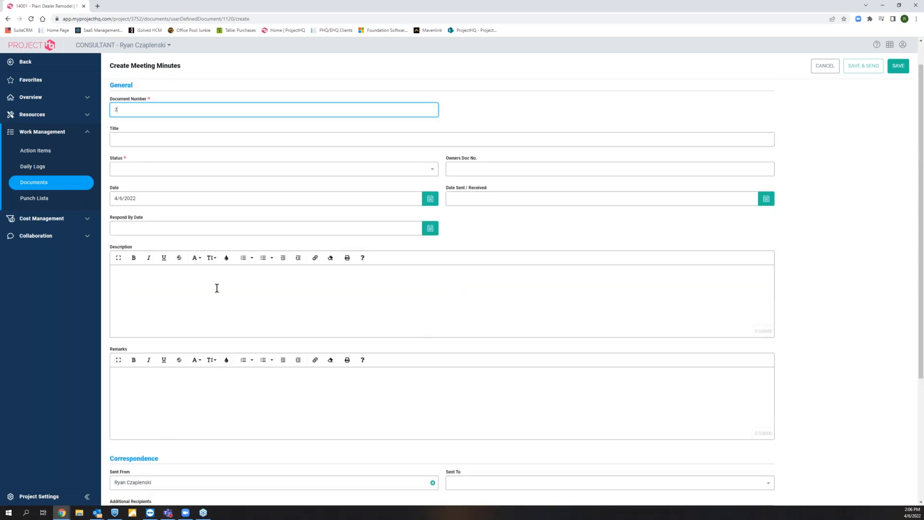
Inspect the Description and Remarks fields with their character limits, and cancel the new Meeting Minutes document.
{"action": "left_click", "coordinate": [207, 305]}
{"action": "left_click", "coordinate": [184, 397]}
{"action": "left_click", "coordinate": [185, 299]}
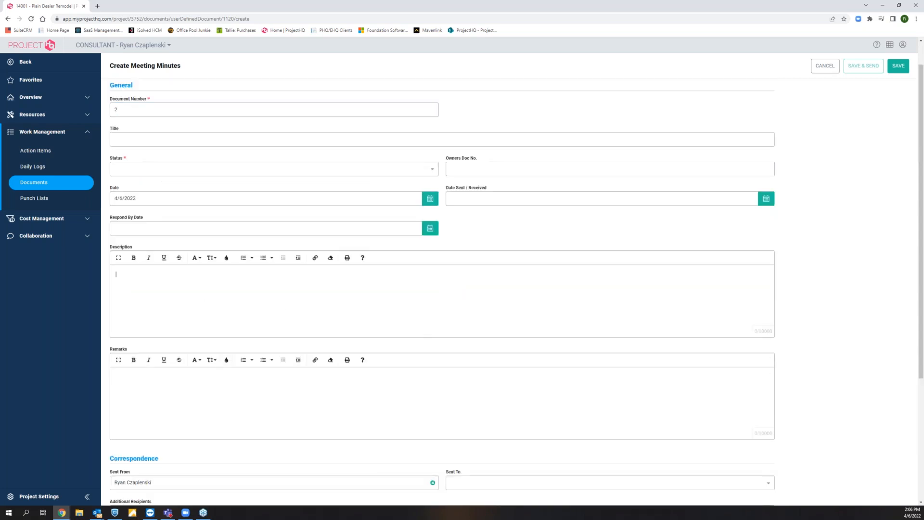
{"action": "left_click_drag", "start_coordinate": [755, 332], "coordinate": [772, 332]}
{"action": "left_click", "coordinate": [770, 332]}
{"action": "double_click", "coordinate": [763, 331]}
{"action": "left_click_drag", "start_coordinate": [763, 432], "coordinate": [754, 433]}
{"action": "scroll", "coordinate": [529, 399], "scroll_direction": "down", "scroll_amount": 4}
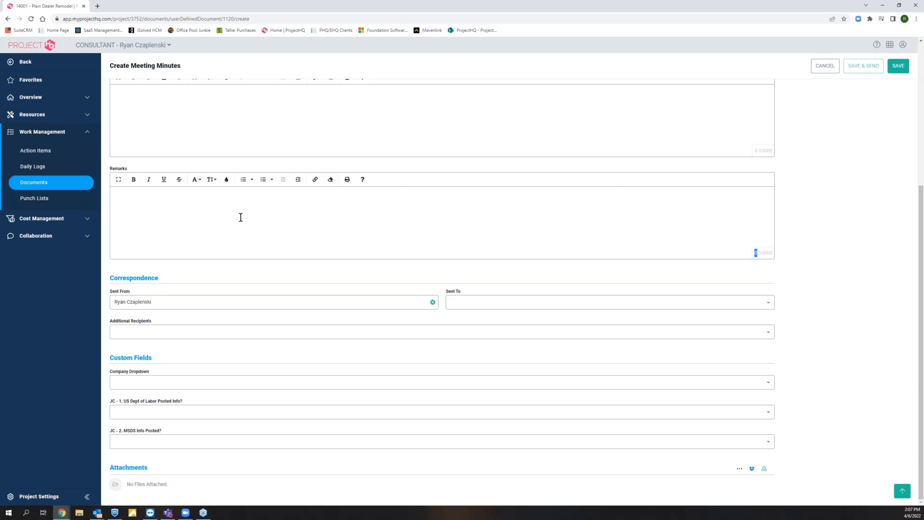
{"action": "scroll", "coordinate": [243, 219], "scroll_direction": "up", "scroll_amount": 5}
{"action": "left_click", "coordinate": [813, 91]}
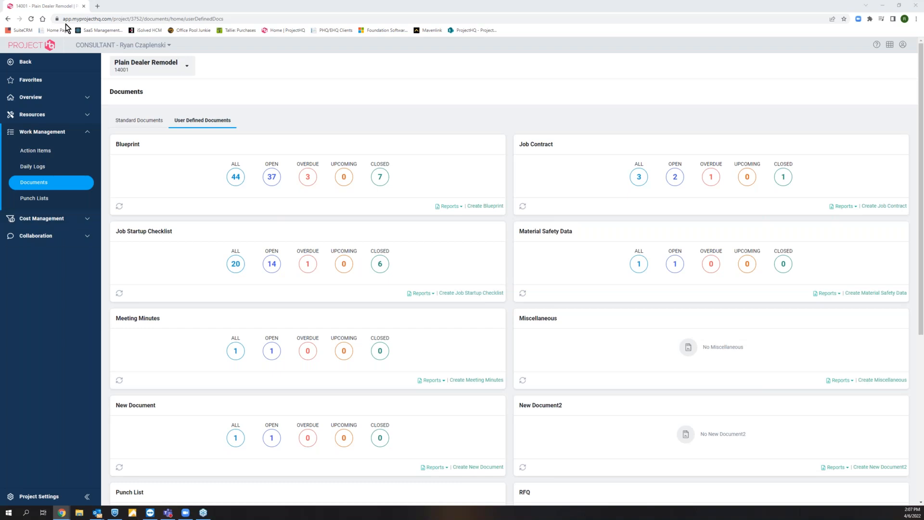
Switch to the PHQ Import Job project and show its work management sections.
{"action": "left_click", "coordinate": [50, 64]}
{"action": "scroll", "coordinate": [202, 247], "scroll_direction": "down", "scroll_amount": 10}
{"action": "left_click", "coordinate": [43, 399]}
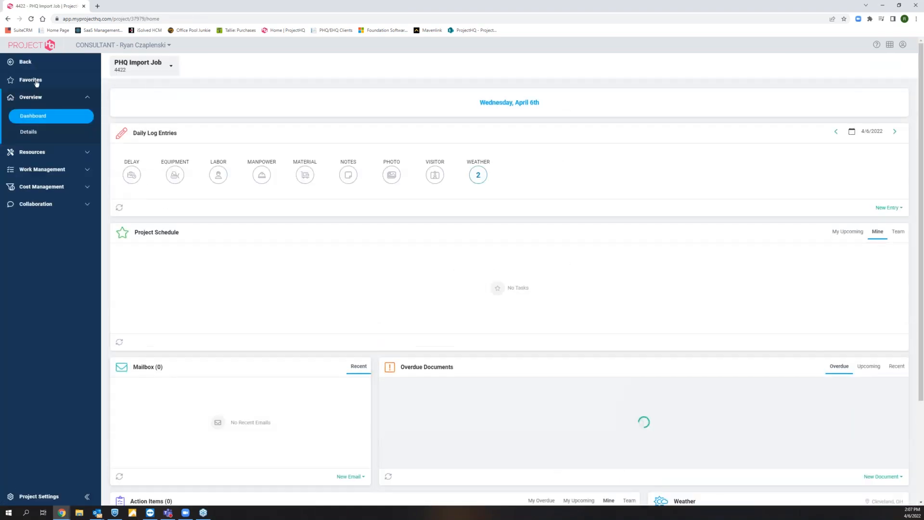
{"action": "left_click", "coordinate": [49, 170]}
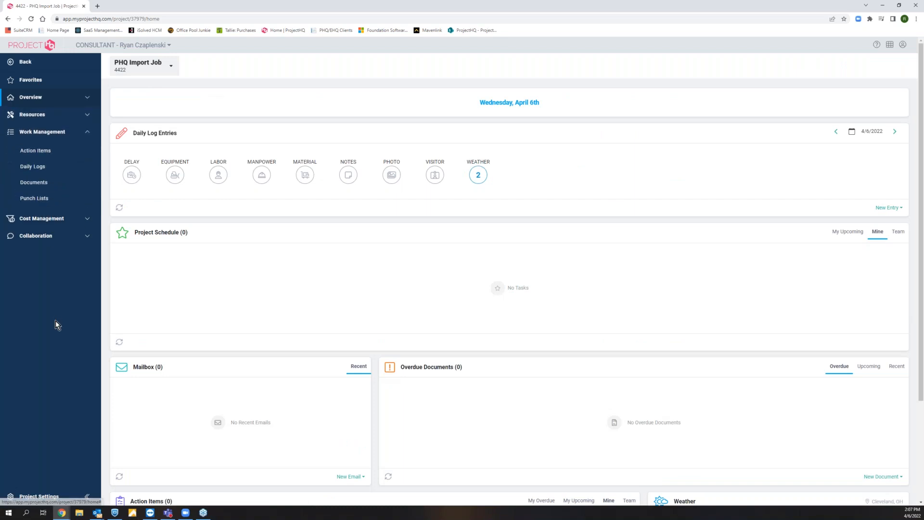
Look through the user defined documents of the PHQ Import Job project.
{"action": "left_click", "coordinate": [30, 189]}
{"action": "left_click", "coordinate": [222, 129]}
{"action": "scroll", "coordinate": [348, 382], "scroll_direction": "down", "scroll_amount": 3}
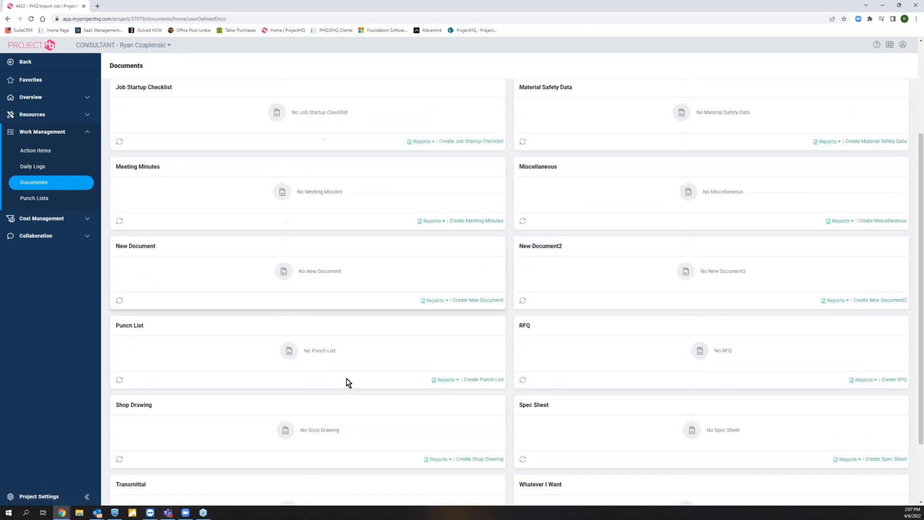
{"action": "scroll", "coordinate": [347, 382], "scroll_direction": "down", "scroll_amount": 2}
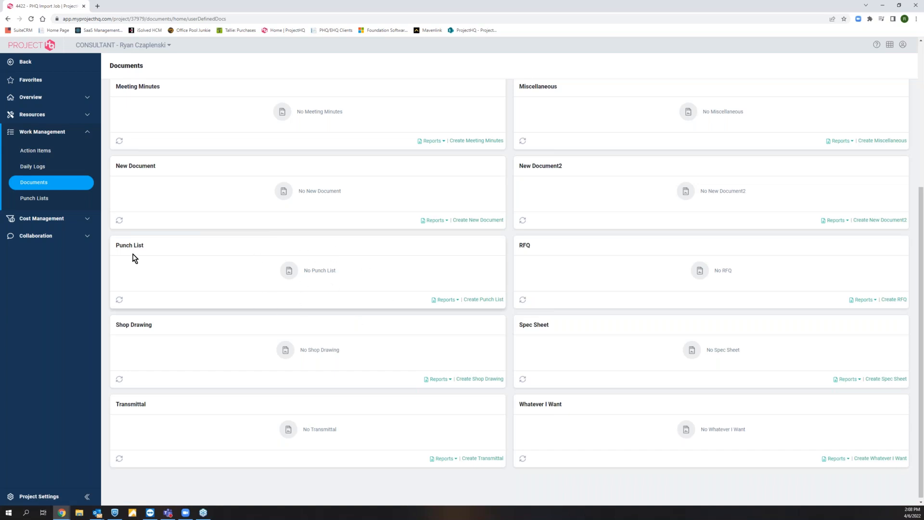
Start a new punch list for the PHQ Import Job project and title it Ceilings.
{"action": "left_click", "coordinate": [54, 200]}
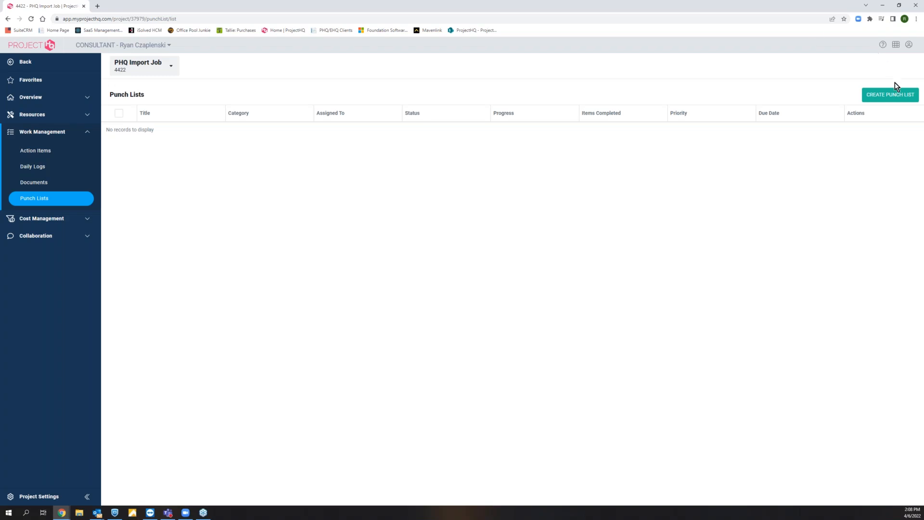
{"action": "left_click", "coordinate": [890, 96]}
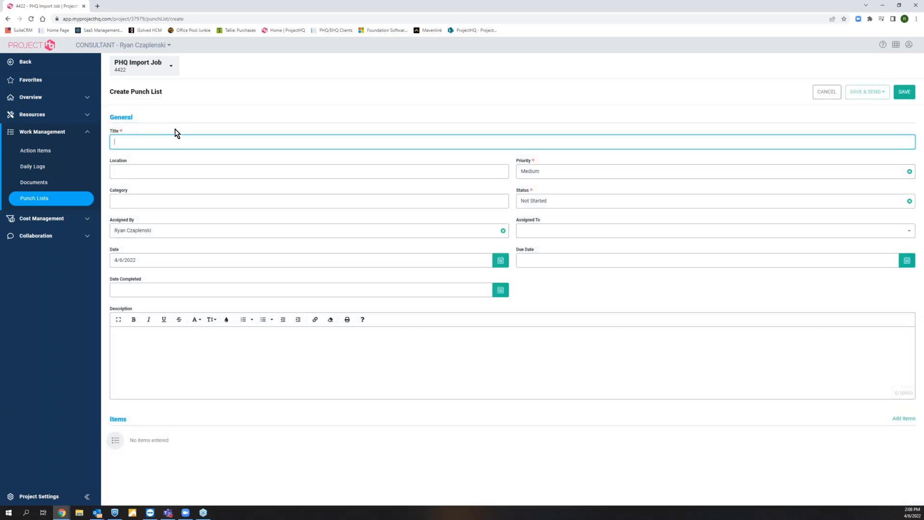
{"action": "type", "text": "Ceilings"}
Set the punch list's location to 2nd Floor and its category to Finishes, keeping the priority at Medium.
{"action": "left_click", "coordinate": [148, 170]}
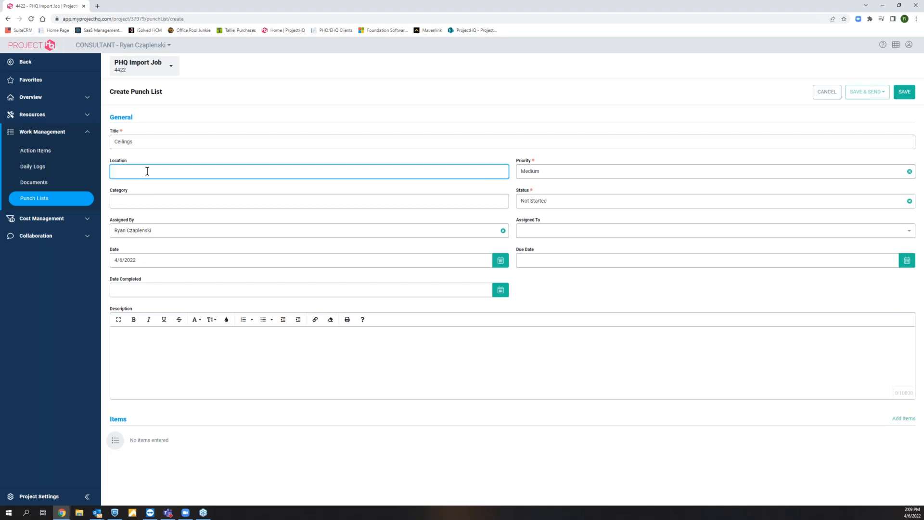
{"action": "type", "text": "nd Floor"}
{"action": "key", "text": "Tab"}
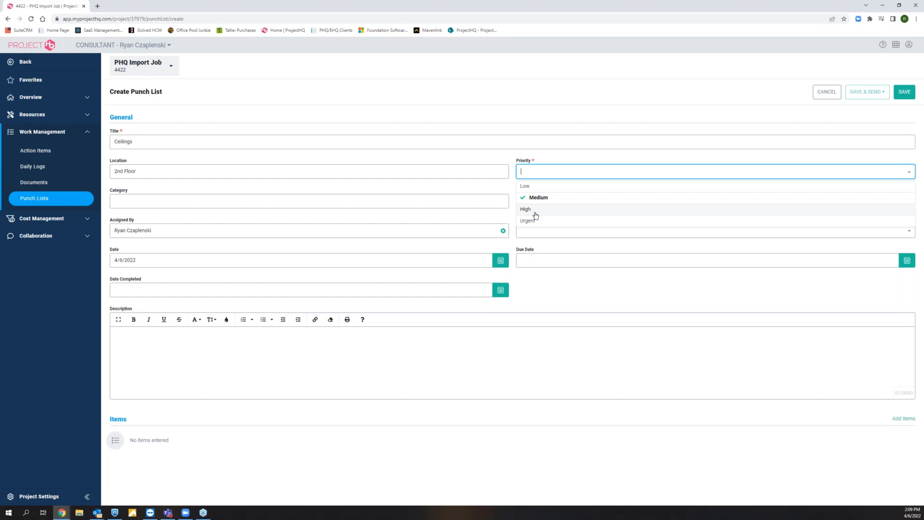
{"action": "left_click", "coordinate": [556, 336]}
{"action": "left_click", "coordinate": [205, 203]}
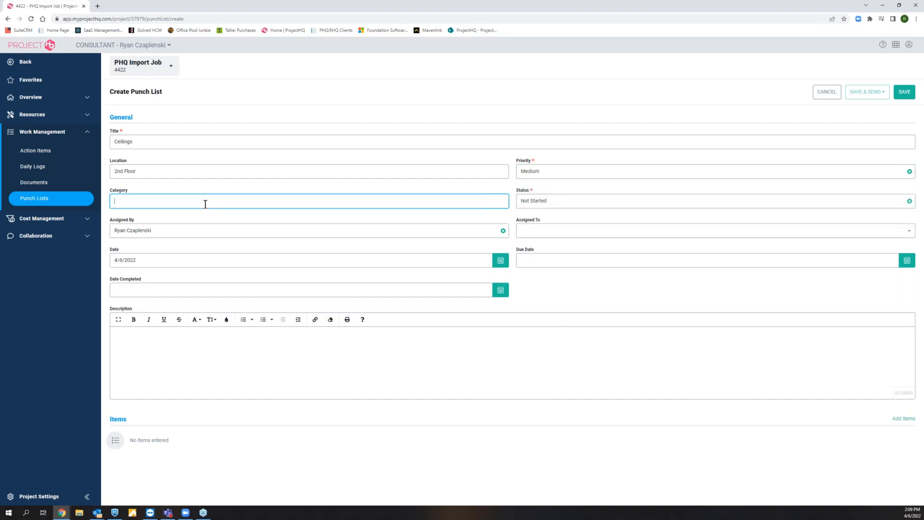
{"action": "type", "text": "Finishes"}
Review the status options, try In Progress for the punch list and return the status to Not Started.
{"action": "left_click", "coordinate": [579, 202]}
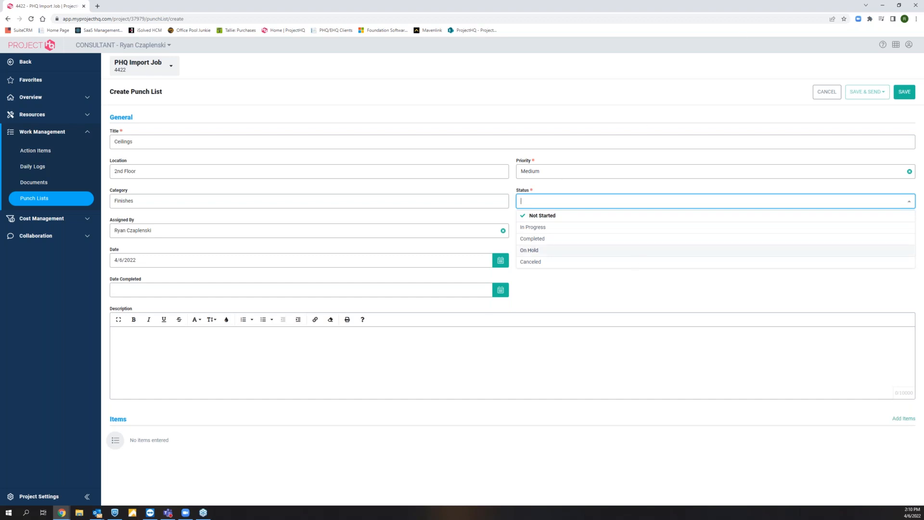
{"action": "left_click", "coordinate": [623, 284]}
{"action": "left_click", "coordinate": [541, 202]}
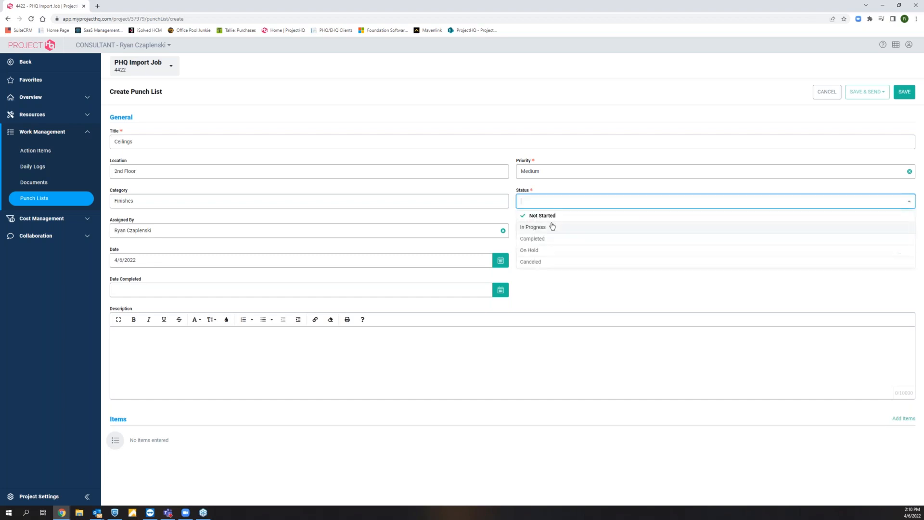
{"action": "left_click", "coordinate": [549, 228]}
{"action": "left_click", "coordinate": [548, 201]}
{"action": "left_click", "coordinate": [546, 215]}
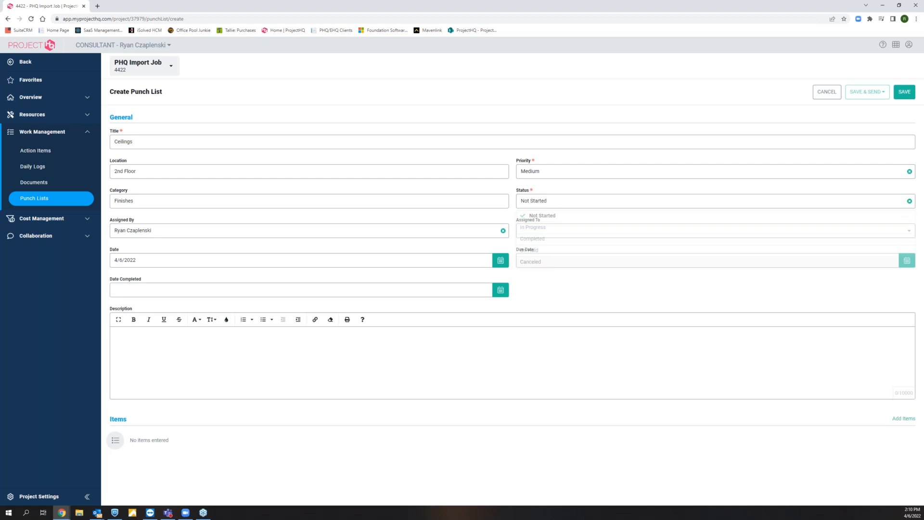
Assign the punch list to the same person who is entered as assigning it.
{"action": "left_click", "coordinate": [556, 231]}
{"action": "type", "text": "cz"}
{"action": "left_click", "coordinate": [552, 246]}
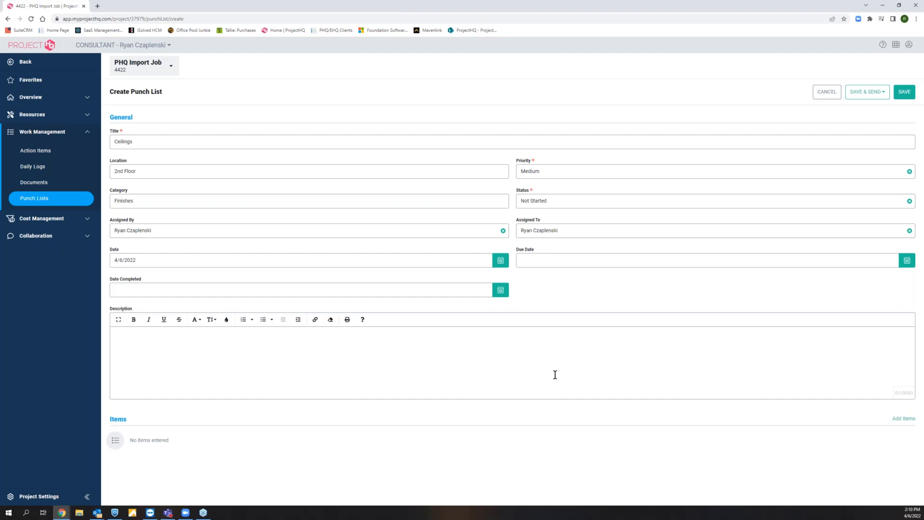
Set the punch list's due date to 4/29/2022, leaving the completion date empty.
{"action": "left_click", "coordinate": [136, 261]}
{"action": "left_click", "coordinate": [569, 259]}
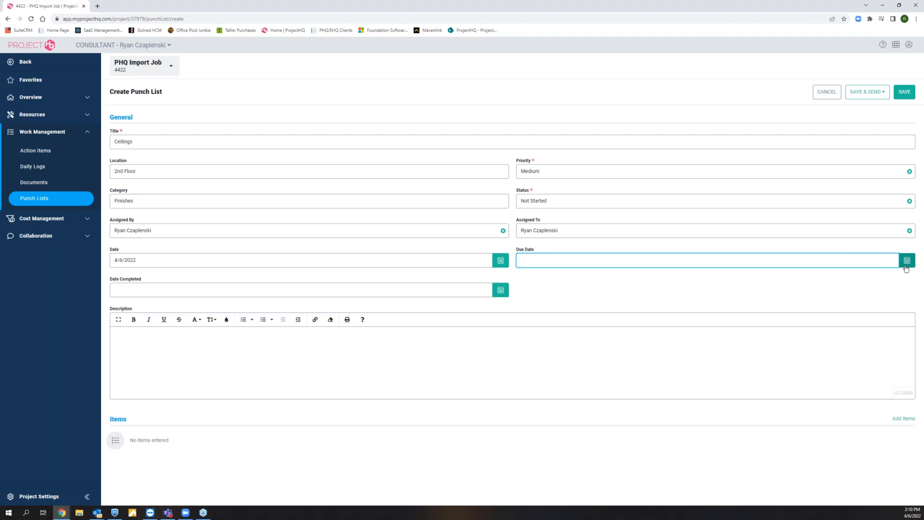
{"action": "left_click", "coordinate": [906, 261]}
{"action": "left_click", "coordinate": [891, 377]}
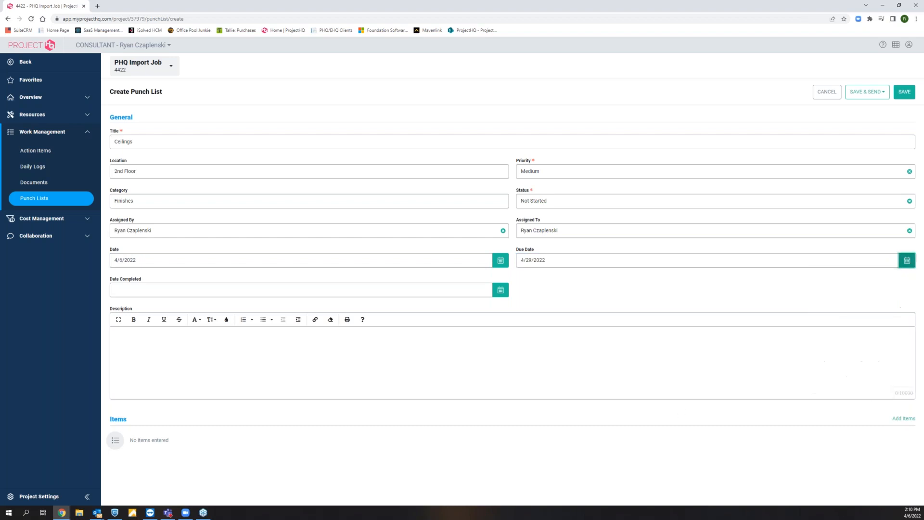
{"action": "left_click", "coordinate": [212, 290]}
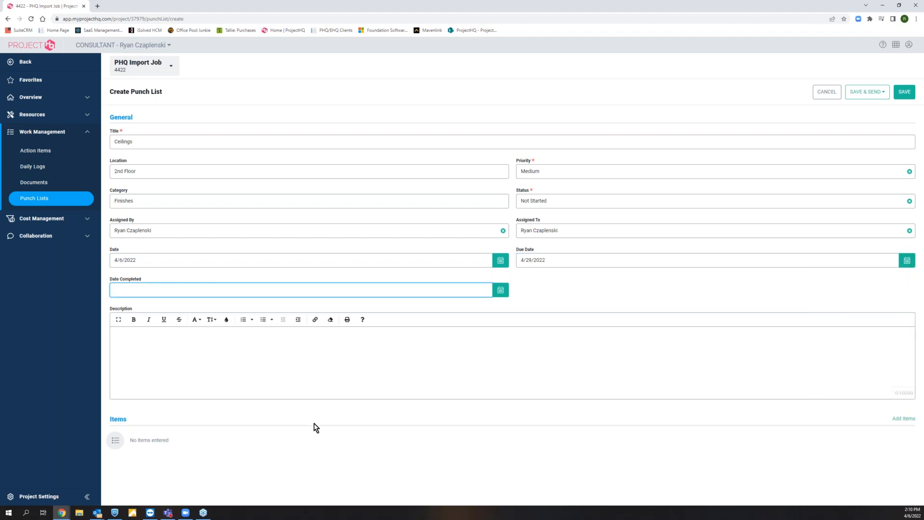
Start adding items to the punch list and describe the first one as Visible tape joints, leaving the punch list description and item note empty.
{"action": "left_click", "coordinate": [304, 368]}
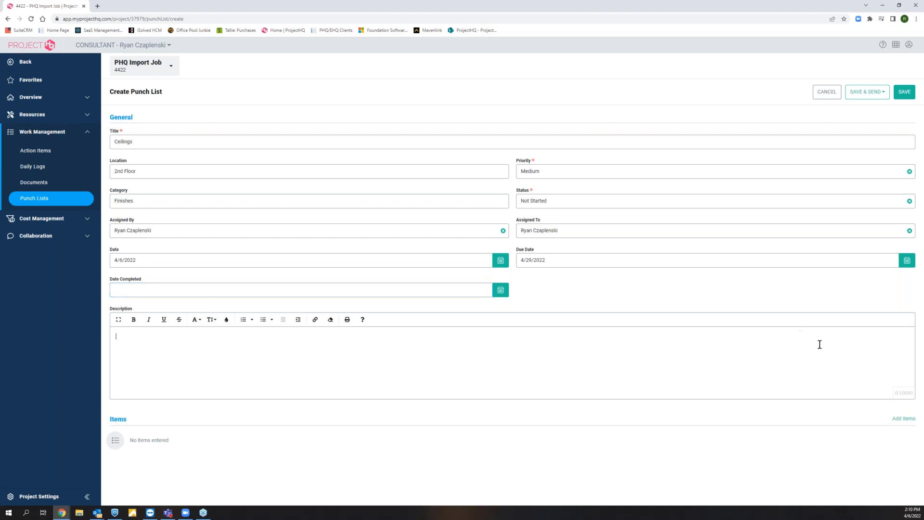
{"action": "left_click_drag", "start_coordinate": [899, 393], "coordinate": [911, 391]}
{"action": "left_click", "coordinate": [394, 399]}
{"action": "left_click", "coordinate": [897, 421]}
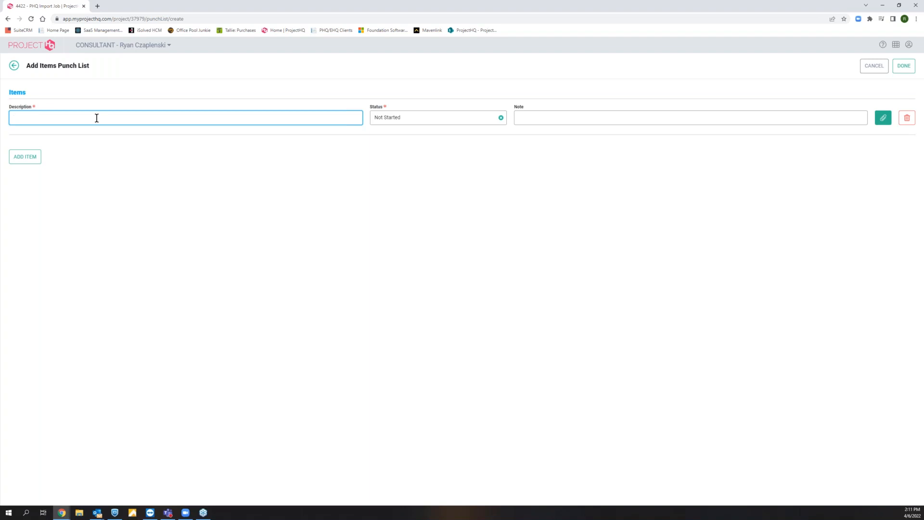
{"action": "type", "text": "Visible tape joints"}
{"action": "key", "text": "Tab"}
{"action": "left_click", "coordinate": [576, 118]}
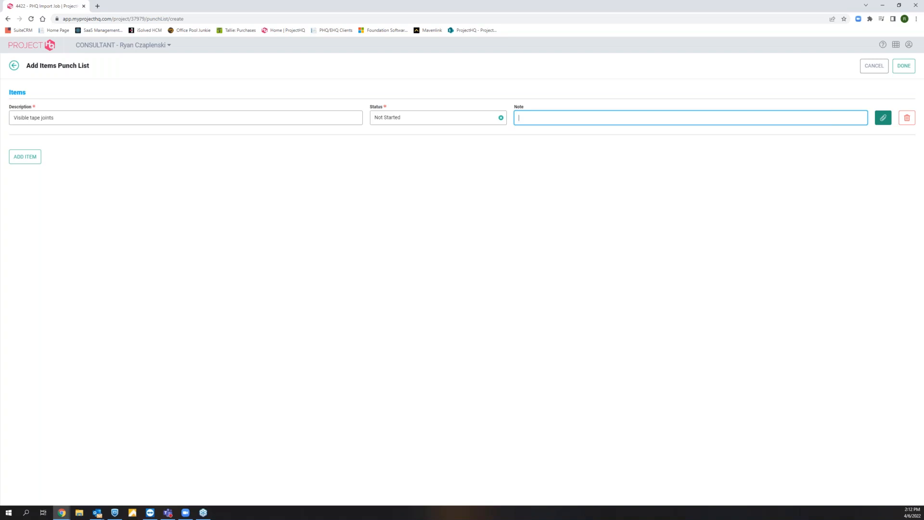
{"action": "left_click", "coordinate": [879, 116]}
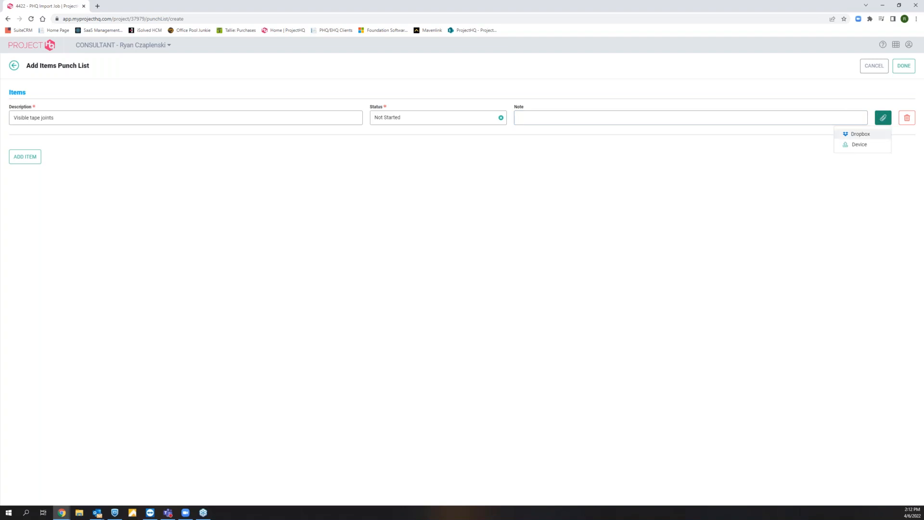
{"action": "left_click", "coordinate": [842, 148]}
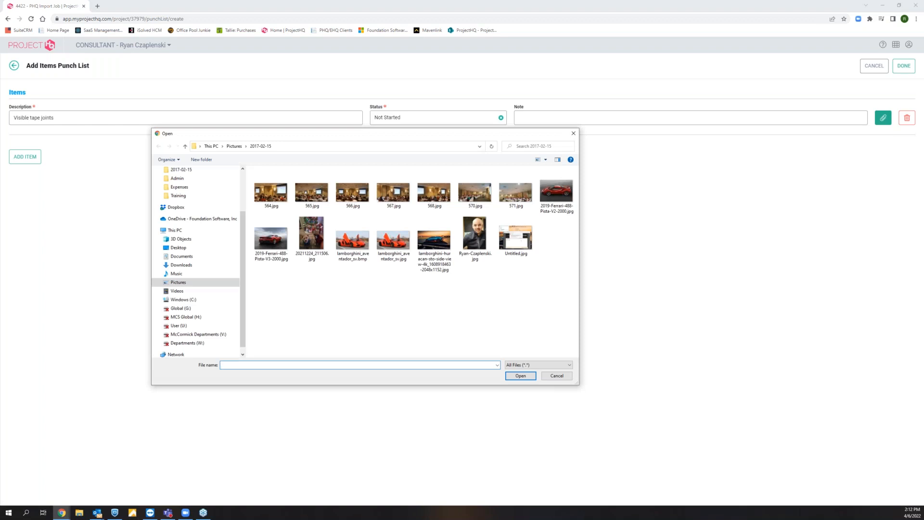
{"action": "left_click", "coordinate": [193, 187]}
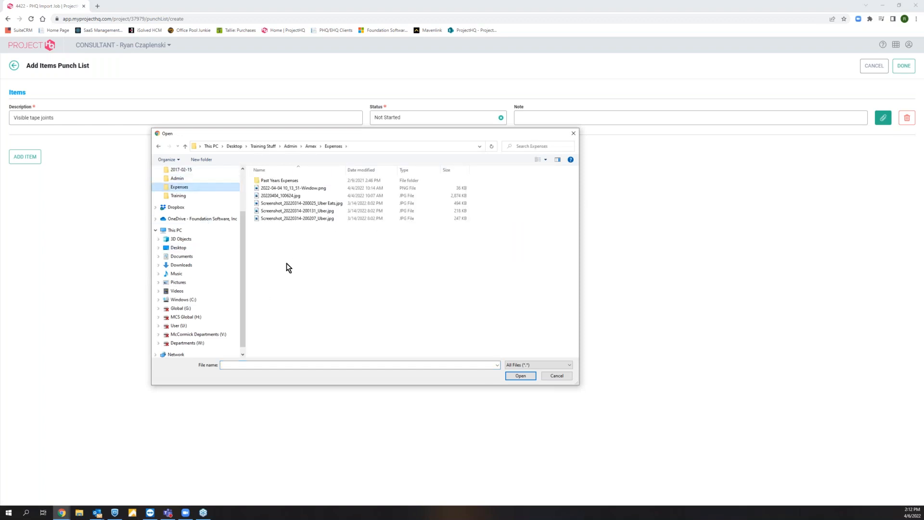
{"action": "left_click", "coordinate": [557, 381]}
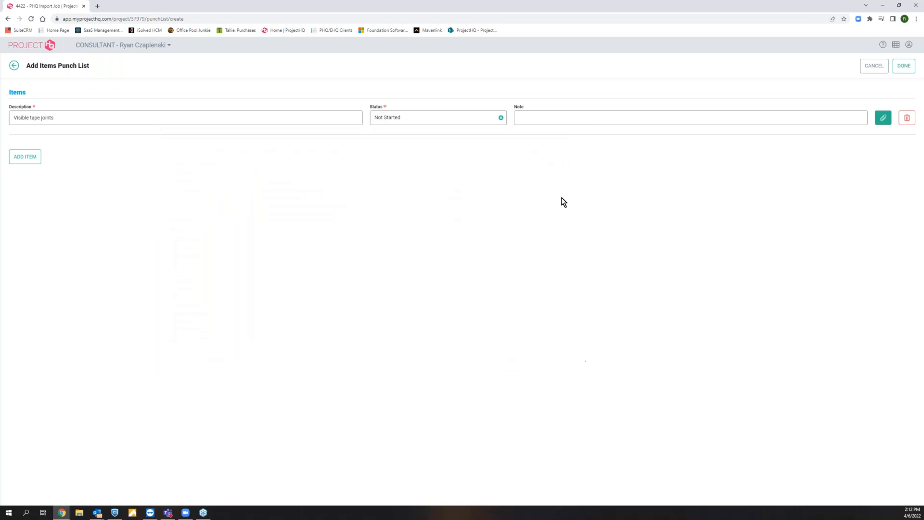
Add a second punch list item described as Are any cracks in ceiling.
{"action": "left_click", "coordinate": [28, 156]}
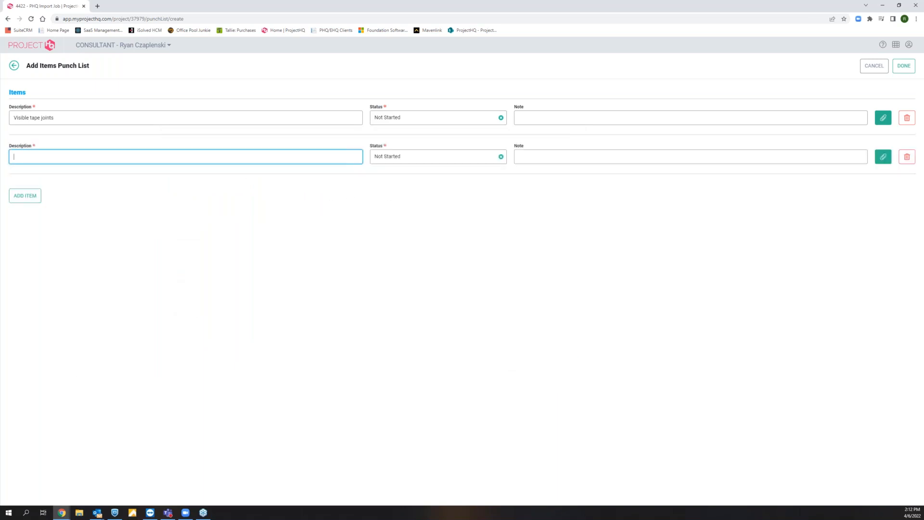
{"action": "type", "text": "Are any cracks in ceiling"}
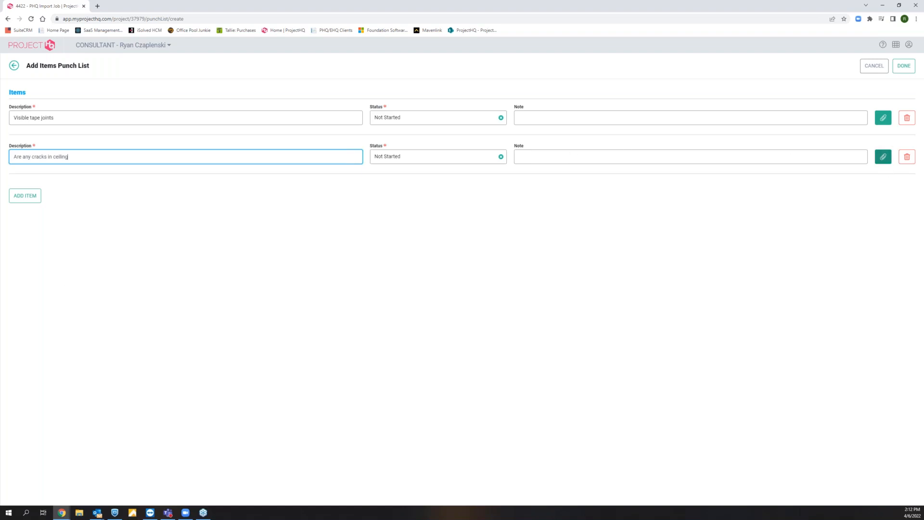
Attach 564.jpg from the device to the Visible tape joints item and 565.jpg to the ceiling cracks item.
{"action": "left_click", "coordinate": [882, 117]}
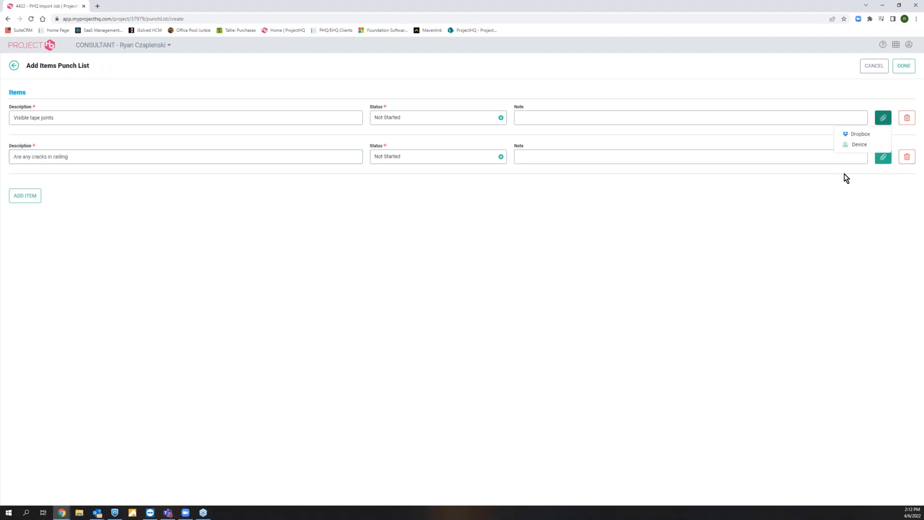
{"action": "left_click", "coordinate": [859, 145]}
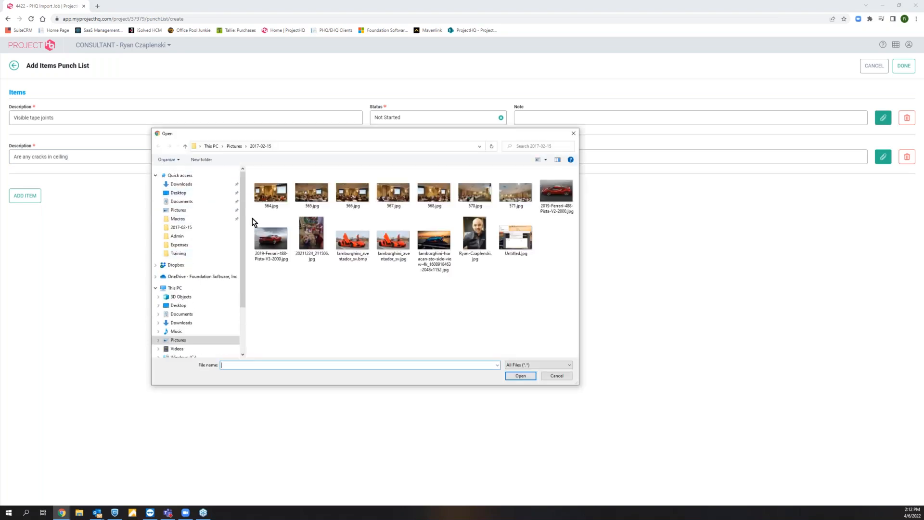
{"action": "double_click", "coordinate": [279, 198]}
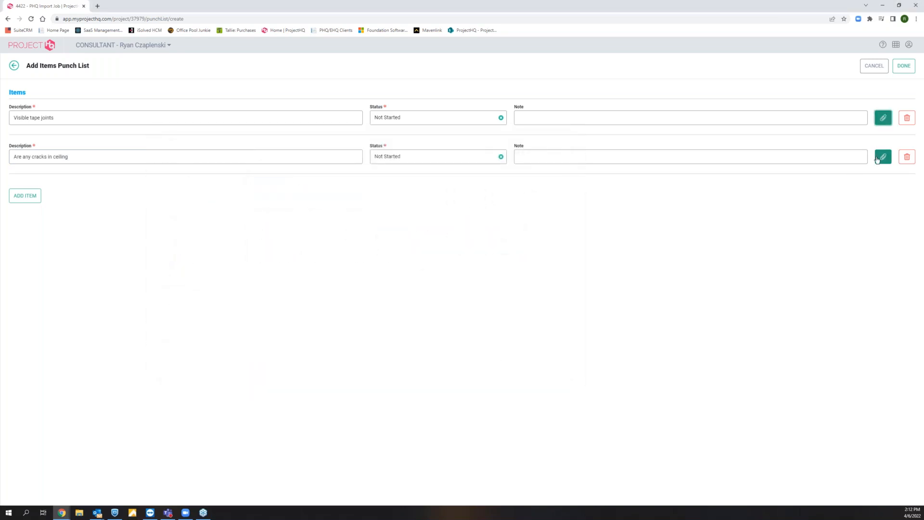
{"action": "left_click", "coordinate": [880, 163]}
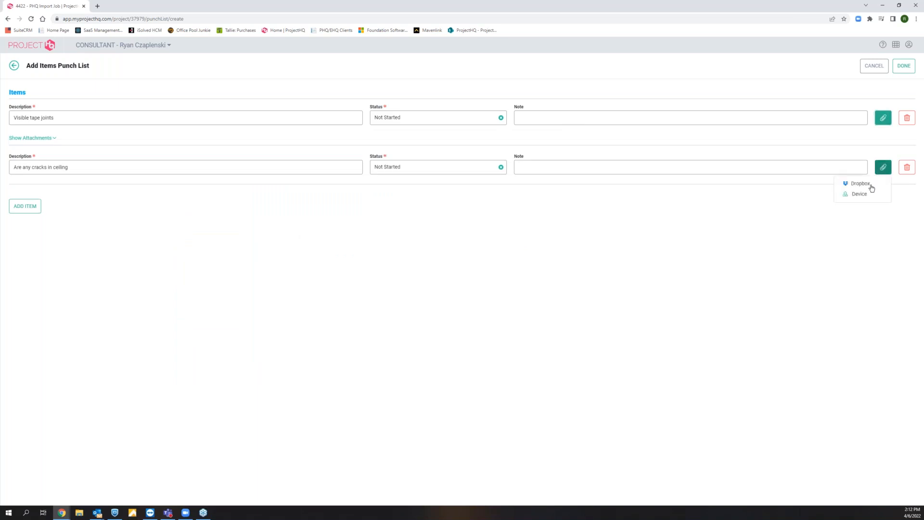
{"action": "left_click", "coordinate": [854, 192]}
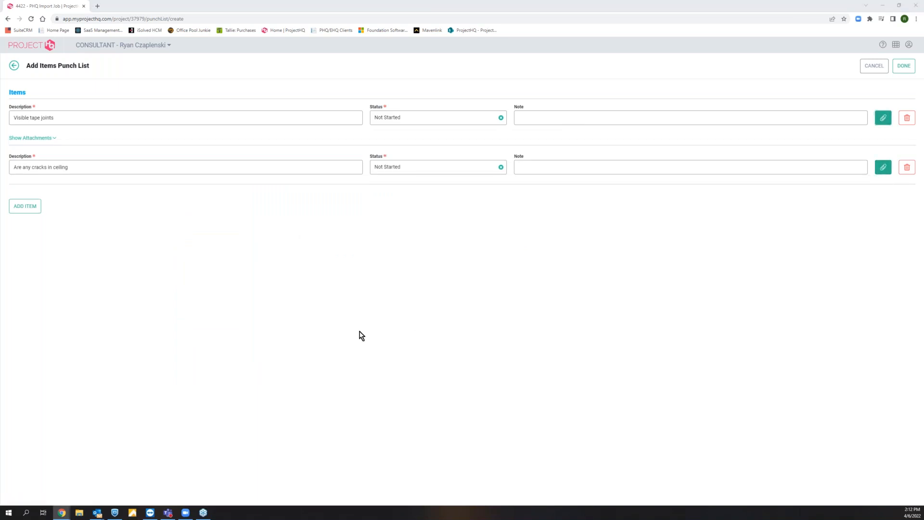
{"action": "double_click", "coordinate": [322, 194]}
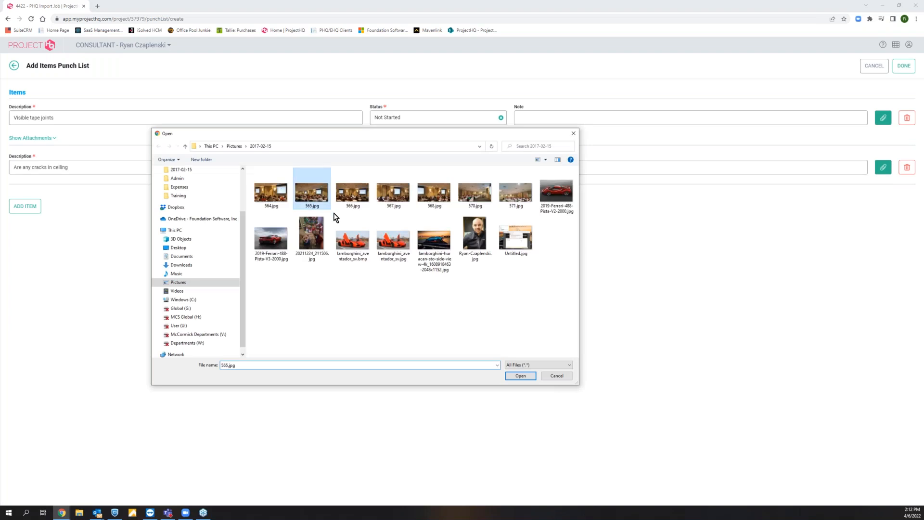
Add a third item described as Are smoke detectors installed and operational, and finish the item entry.
{"action": "left_click", "coordinate": [40, 218]}
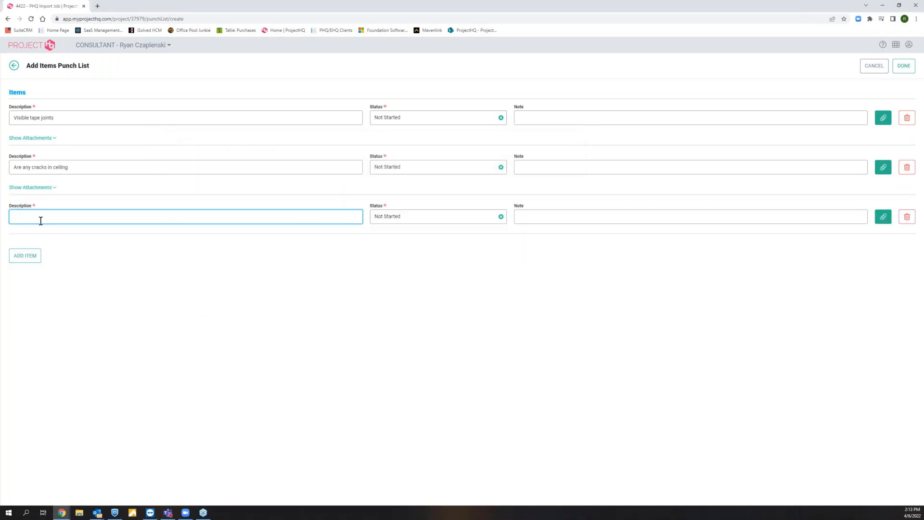
{"action": "type", "text": "Are smoke detectors installed and operational"}
{"action": "left_click_drag", "start_coordinate": [116, 216], "coordinate": [4, 201]}
{"action": "left_click", "coordinate": [433, 353]}
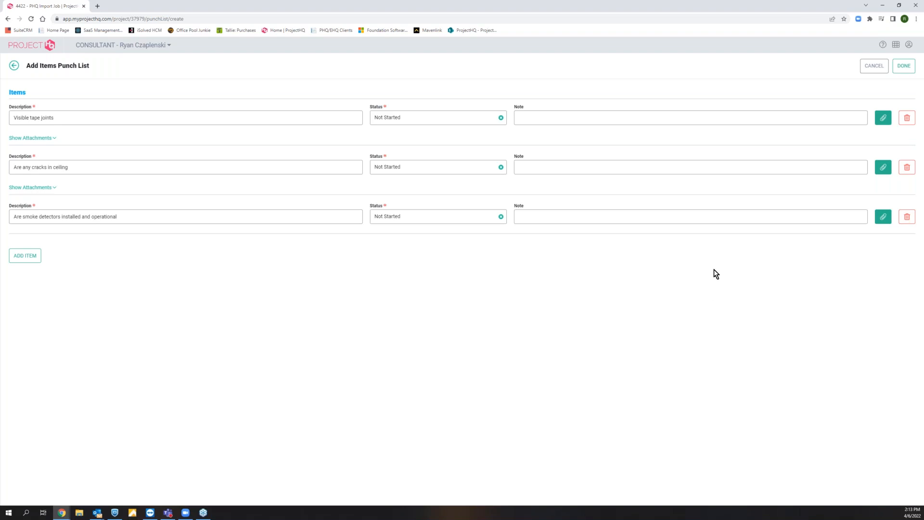
{"action": "left_click", "coordinate": [903, 65]}
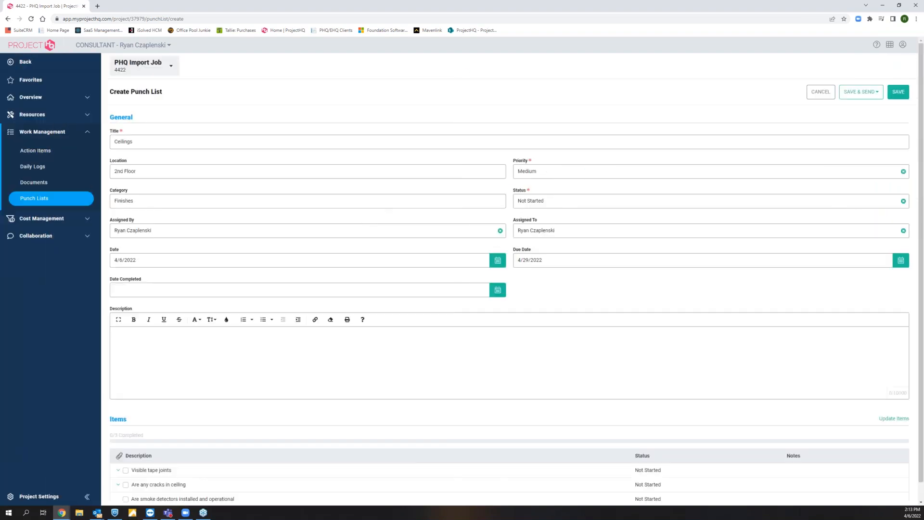
Save the Ceilings punch list and send it using the Standard Punch List Detail template.
{"action": "scroll", "coordinate": [592, 365], "scroll_direction": "down", "scroll_amount": 1}
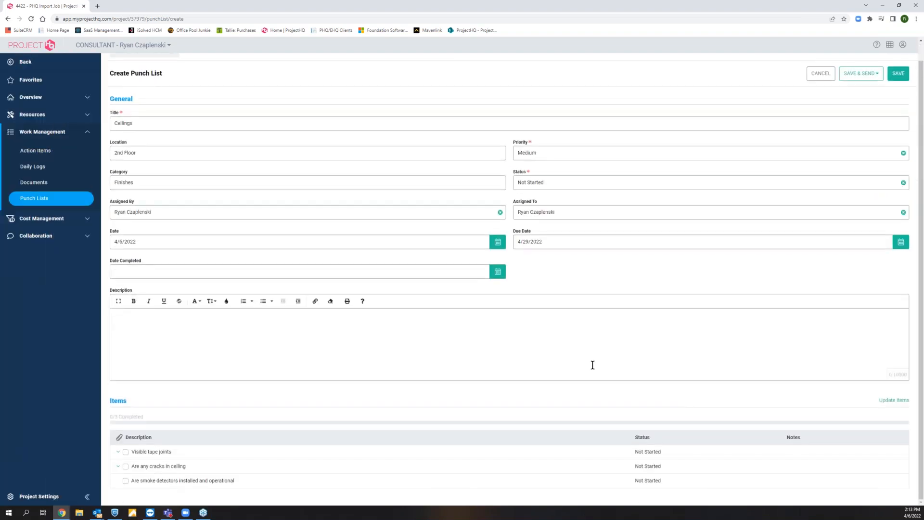
{"action": "scroll", "coordinate": [592, 364], "scroll_direction": "up", "scroll_amount": 1}
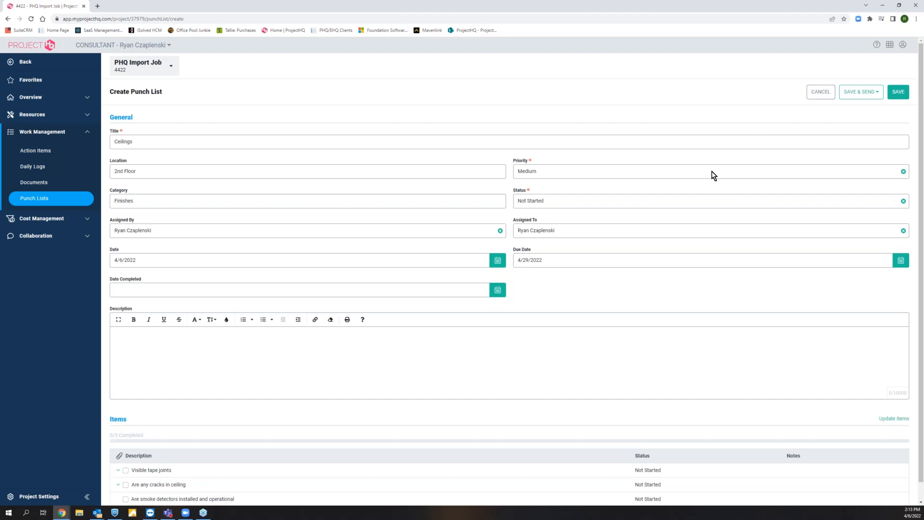
{"action": "left_click", "coordinate": [860, 92]}
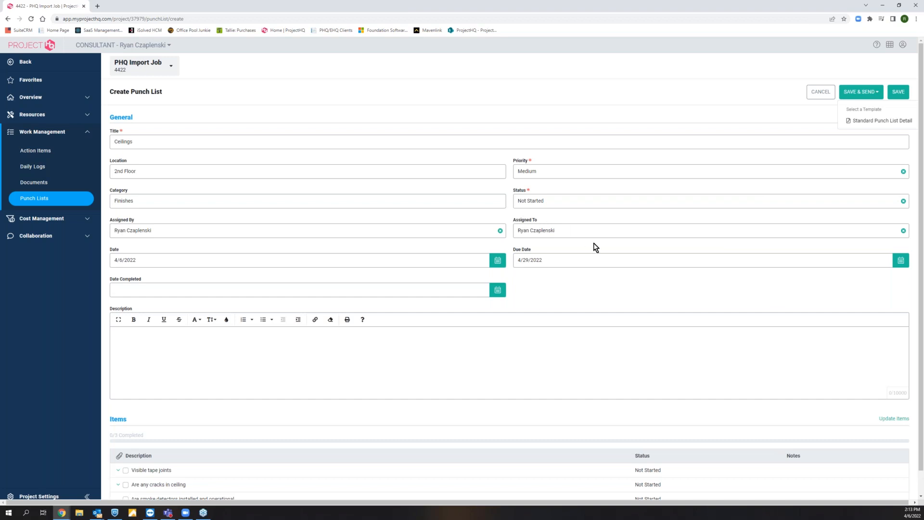
{"action": "left_click", "coordinate": [879, 126]}
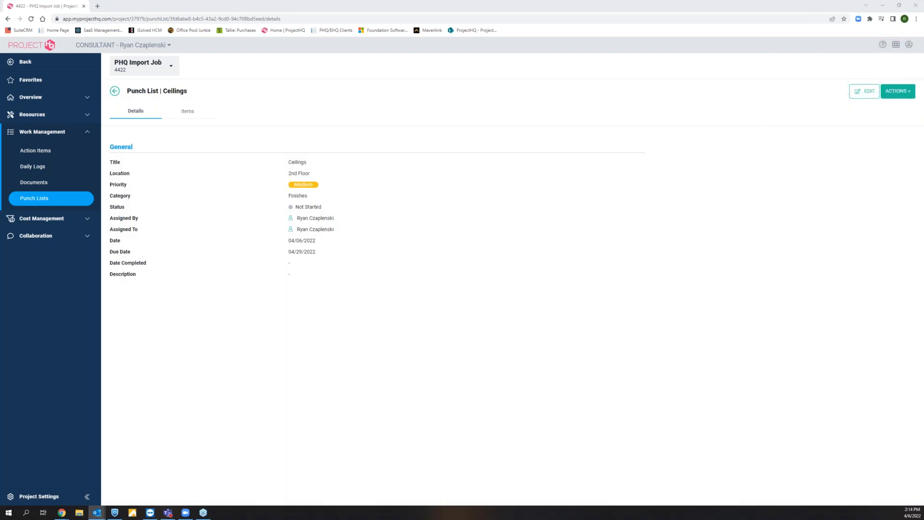
Switch to Outlook and read through the punch list assignment email for the Plain Dealer Remodel project, from the caution banner down to the items.
{"action": "left_click_drag", "start_coordinate": [463, 79], "coordinate": [409, 68]}
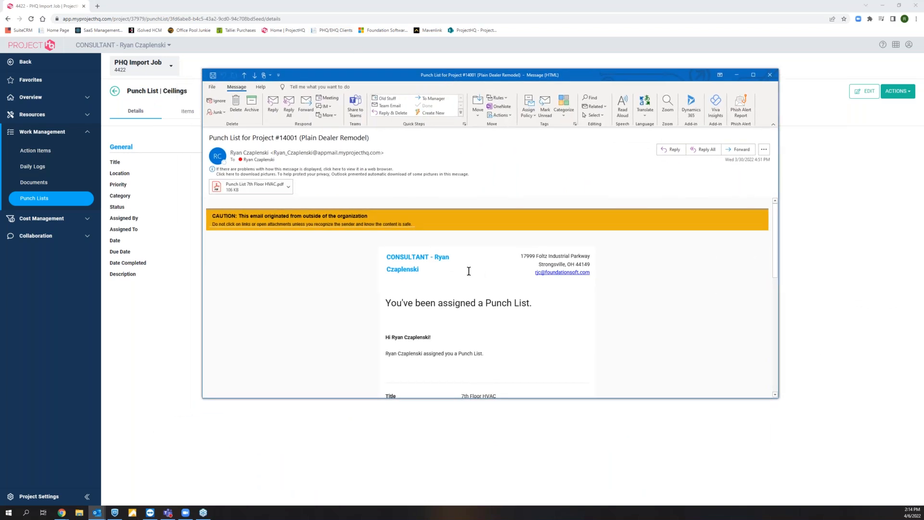
{"action": "scroll", "coordinate": [315, 283], "scroll_direction": "down", "scroll_amount": 1}
{"action": "scroll", "coordinate": [315, 283], "scroll_direction": "down", "scroll_amount": 5}
{"action": "scroll", "coordinate": [316, 283], "scroll_direction": "up", "scroll_amount": 7}
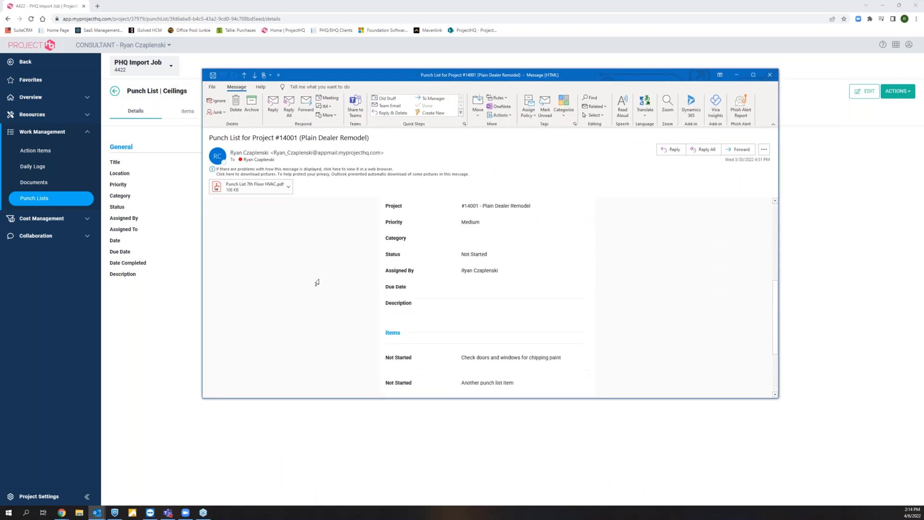
{"action": "scroll", "coordinate": [317, 283], "scroll_direction": "down", "scroll_amount": 5}
{"action": "scroll", "coordinate": [318, 283], "scroll_direction": "up", "scroll_amount": 4}
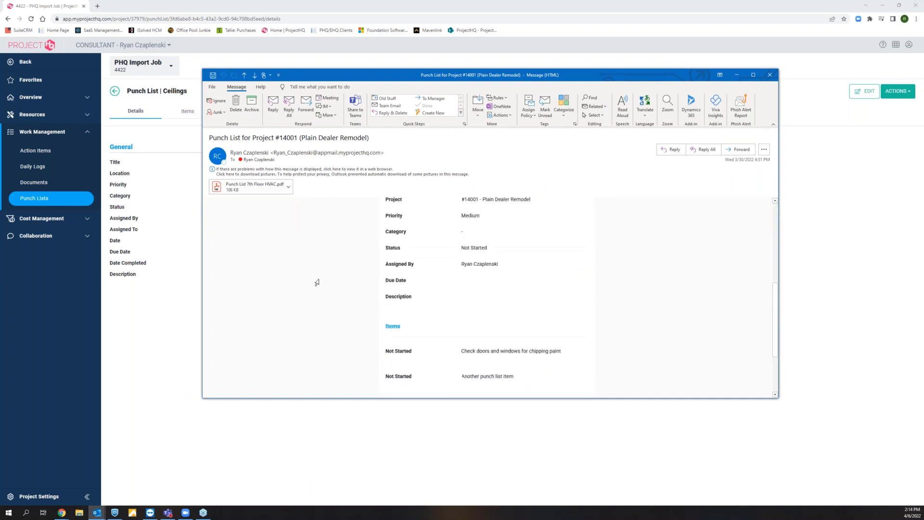
{"action": "scroll", "coordinate": [317, 283], "scroll_direction": "up", "scroll_amount": 1}
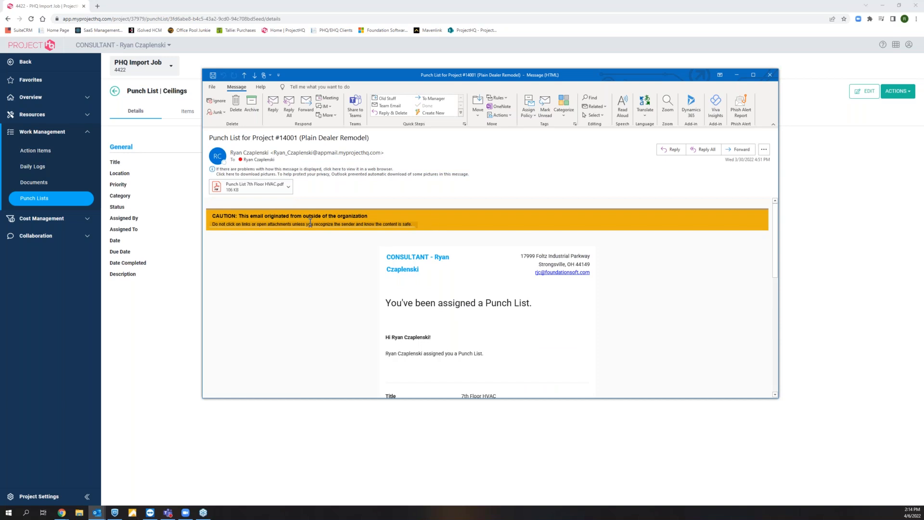
{"action": "left_click_drag", "start_coordinate": [417, 226], "coordinate": [201, 212]}
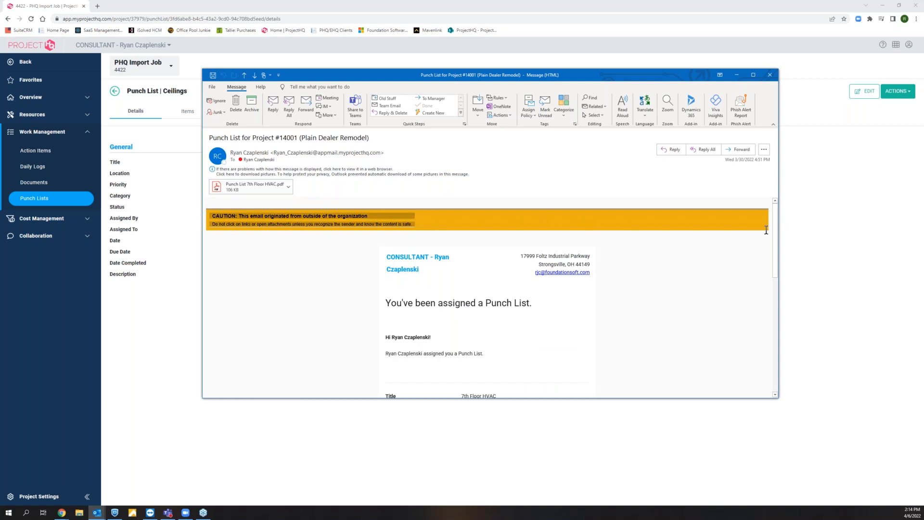
{"action": "left_click_drag", "start_coordinate": [776, 225], "coordinate": [781, 345]}
View the email's attached Punch List 7th Floor HVAC.pdf in Adobe Acrobat Reader and close it.
{"action": "left_click", "coordinate": [255, 186]}
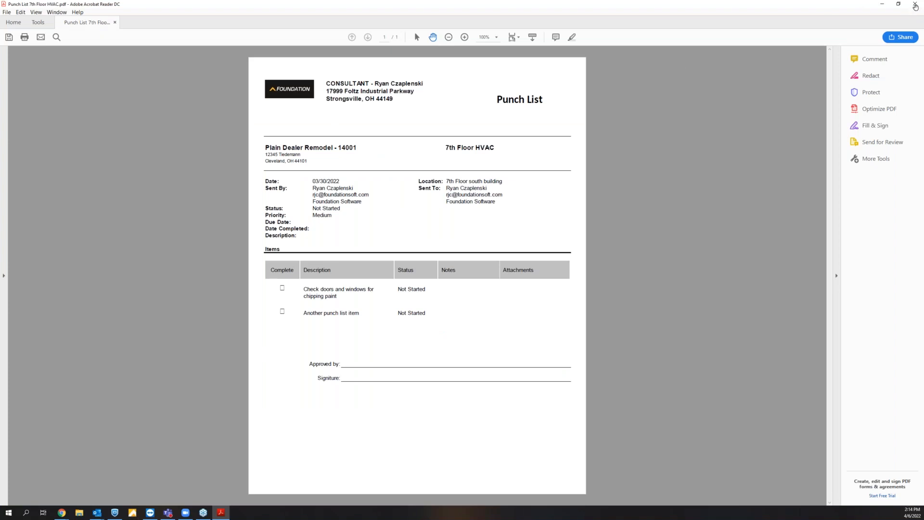
{"action": "left_click", "coordinate": [97, 511]}
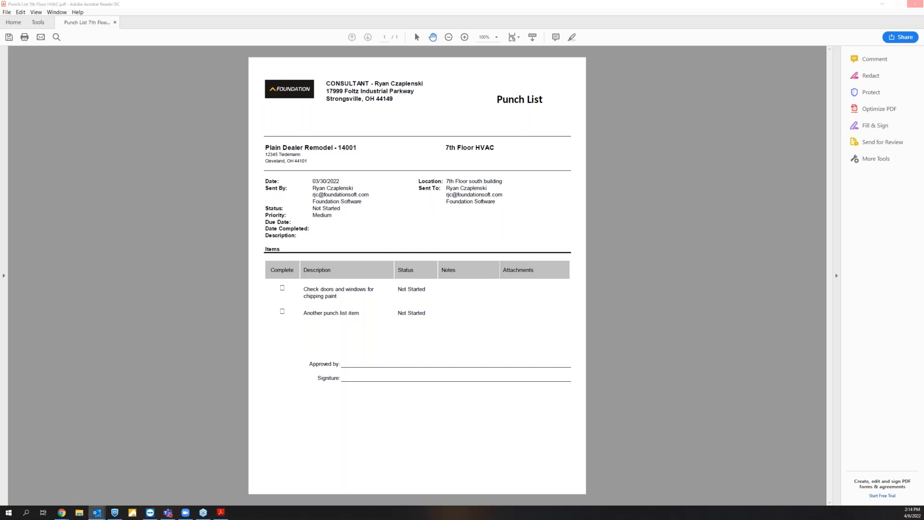
{"action": "left_click", "coordinate": [915, 4]}
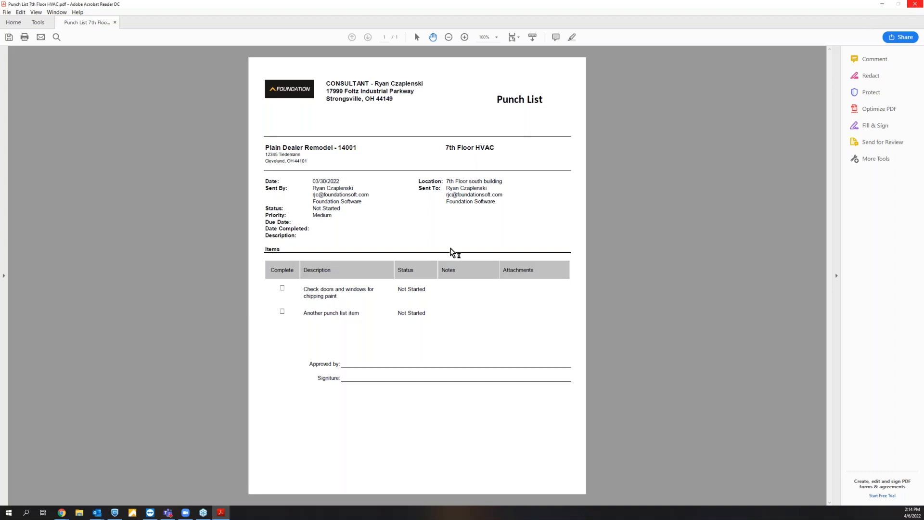
{"action": "left_click", "coordinate": [916, 3]}
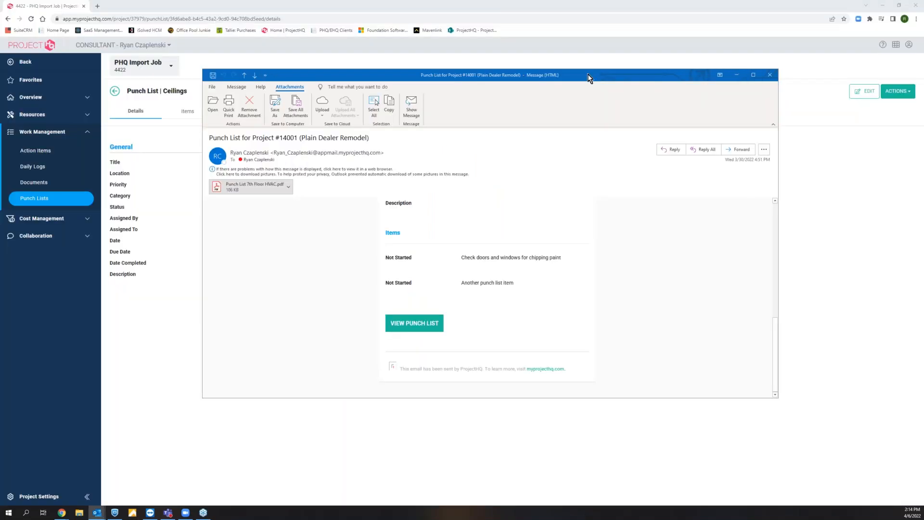
View the items of the emailed 7th Floor HVAC punch list in ProjectHQ and return to the Ceilings punch list.
{"action": "left_click", "coordinate": [573, 76]}
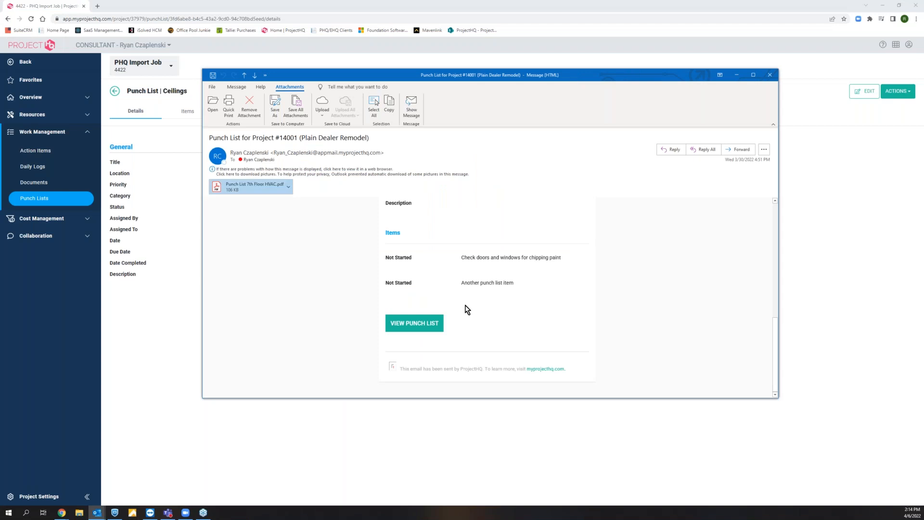
{"action": "left_click", "coordinate": [419, 324]}
{"action": "left_click", "coordinate": [414, 322]}
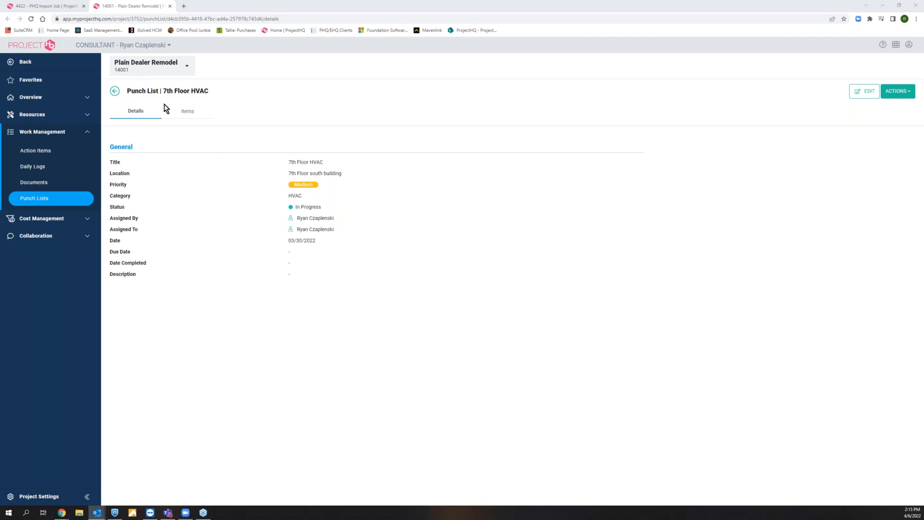
{"action": "left_click", "coordinate": [187, 111]}
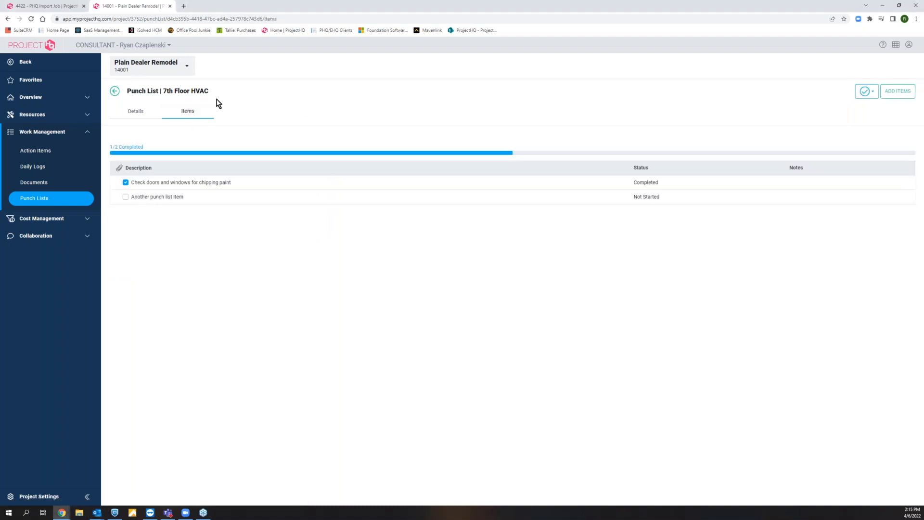
{"action": "left_click", "coordinate": [46, 7]}
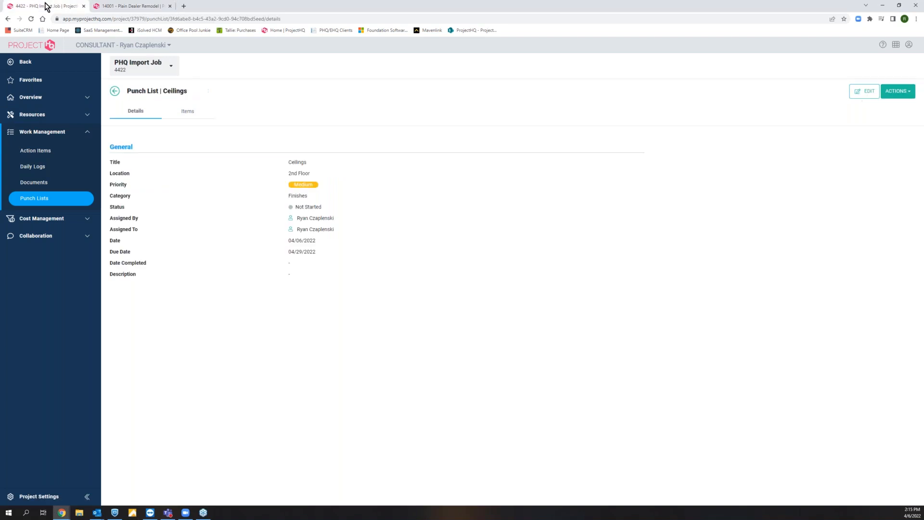
View the items of the Ceilings punch list and expand the first two to show their attached images.
{"action": "left_click", "coordinate": [188, 111]}
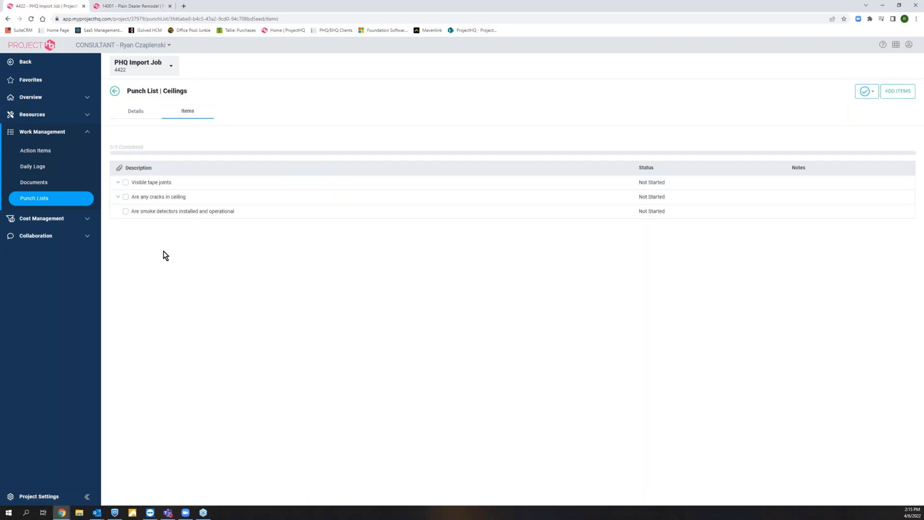
{"action": "left_click", "coordinate": [118, 183]}
{"action": "left_click", "coordinate": [118, 235]}
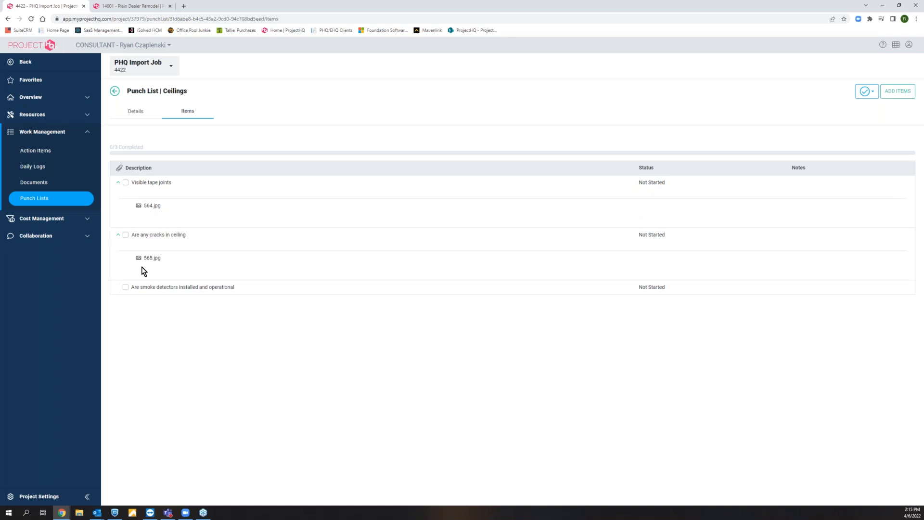
Close the Plain Dealer Remodel browser tab and view the Dropbox options for the PHQ Import Job's project files.
{"action": "left_click", "coordinate": [170, 6]}
{"action": "left_click", "coordinate": [33, 236]}
{"action": "left_click", "coordinate": [32, 187]}
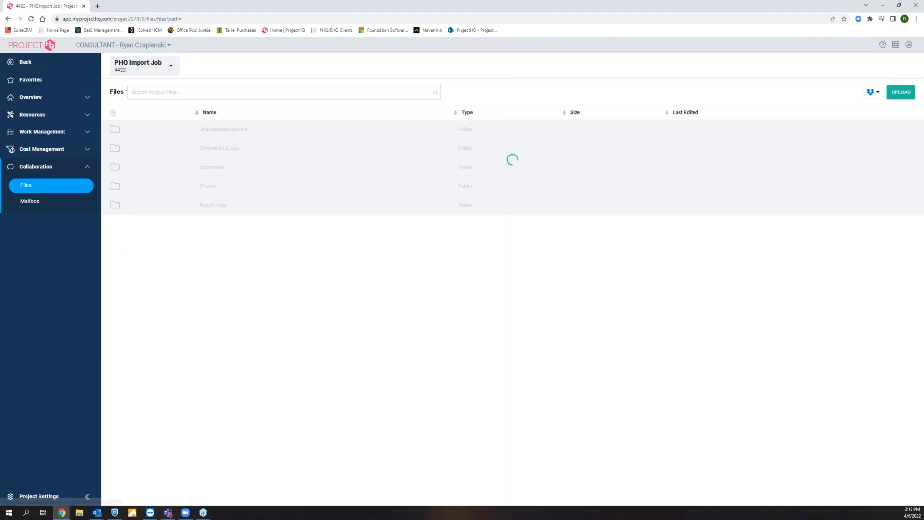
{"action": "left_click", "coordinate": [872, 92]}
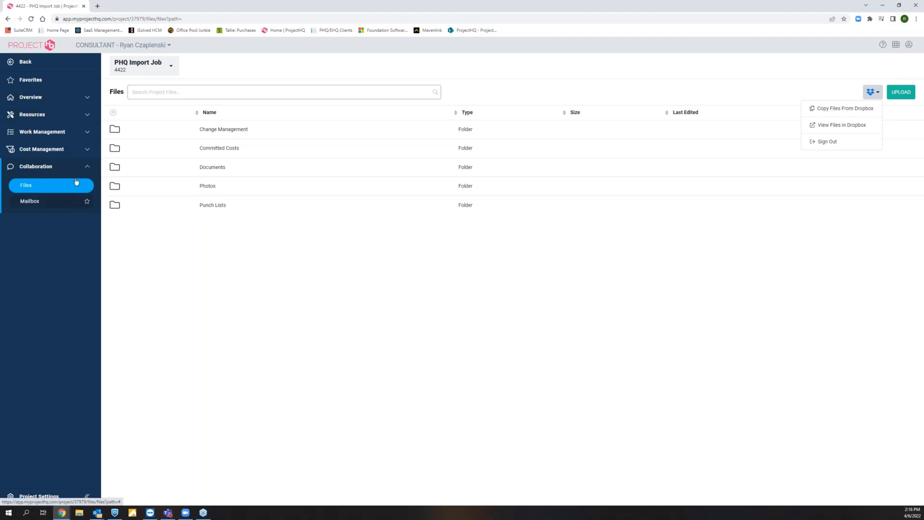
Return to the project's punch lists and view the actions available for the Ceilings entry, leaving it deselected.
{"action": "left_click", "coordinate": [62, 150]}
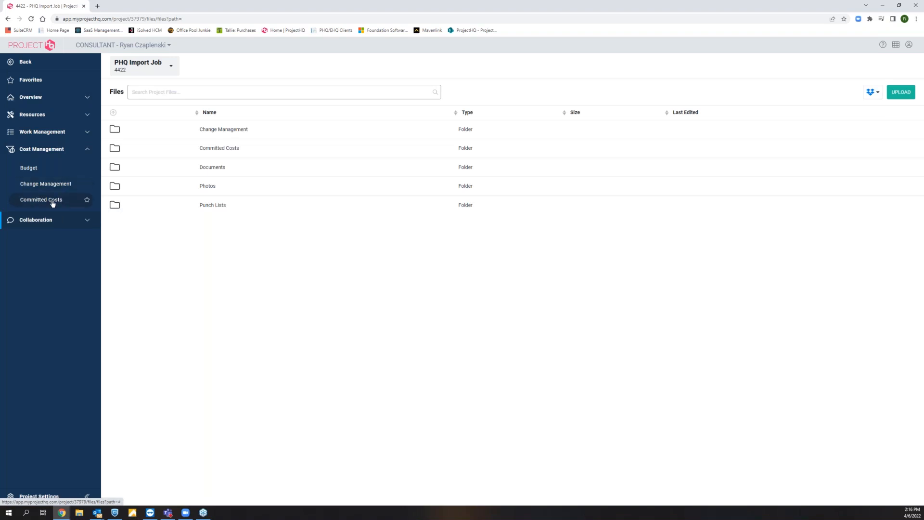
{"action": "left_click", "coordinate": [43, 138]}
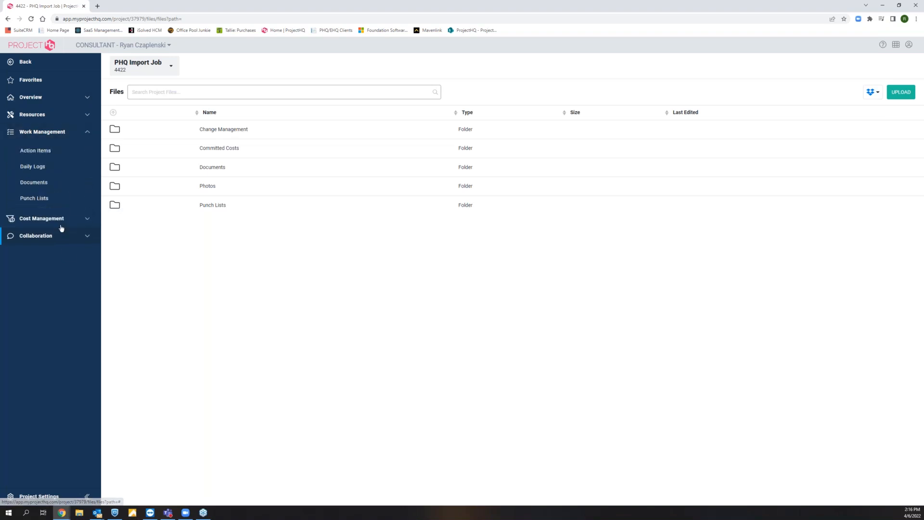
{"action": "left_click", "coordinate": [56, 199]}
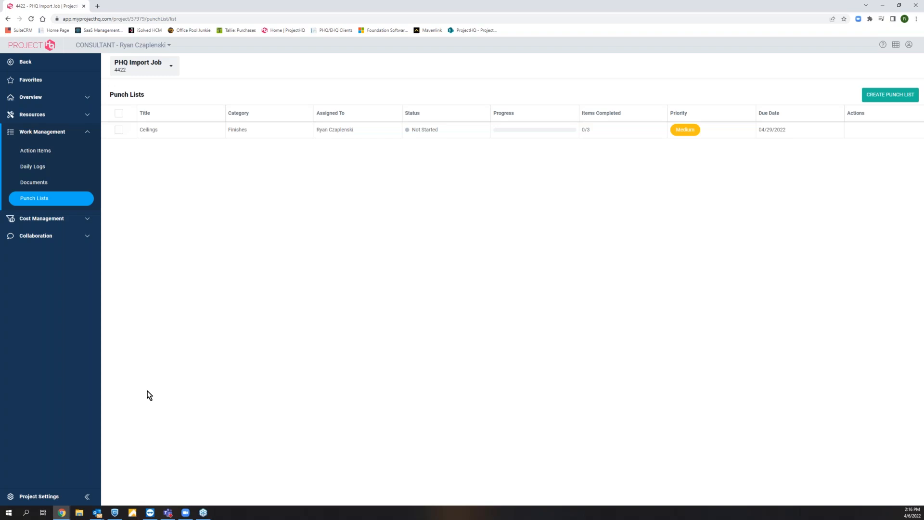
{"action": "mouse_move", "coordinate": [605, 127]}
{"action": "left_click", "coordinate": [119, 131]}
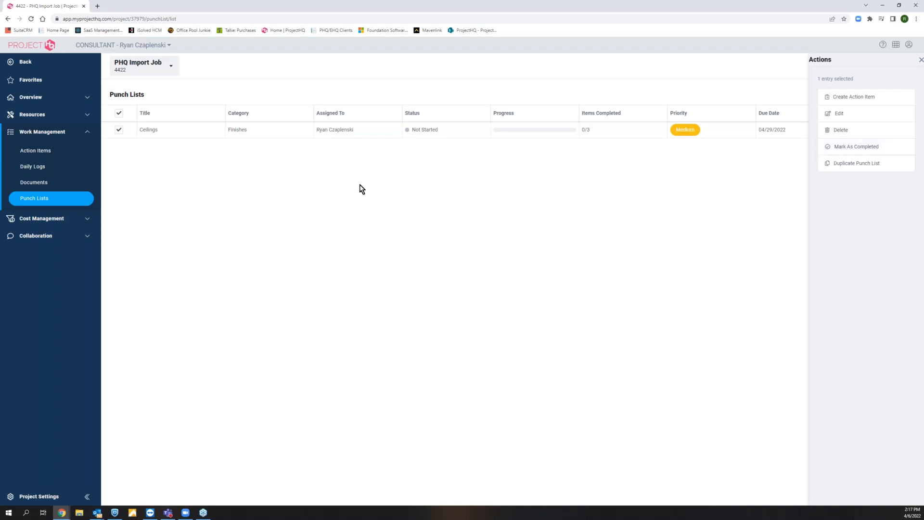
{"action": "left_click", "coordinate": [119, 130]}
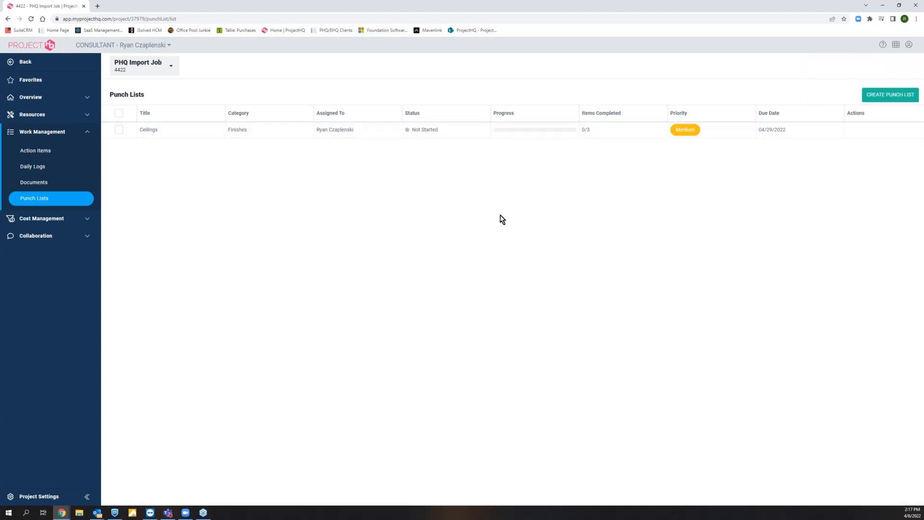
Mark the Visible tape joints item of the Ceilings punch list as completed and look at the bulk completion options.
{"action": "left_click", "coordinate": [187, 138]}
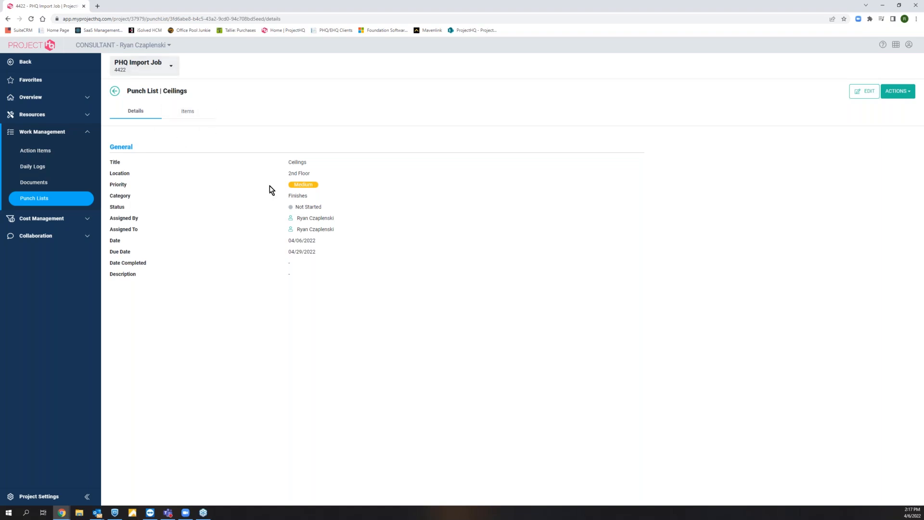
{"action": "left_click", "coordinate": [183, 111]}
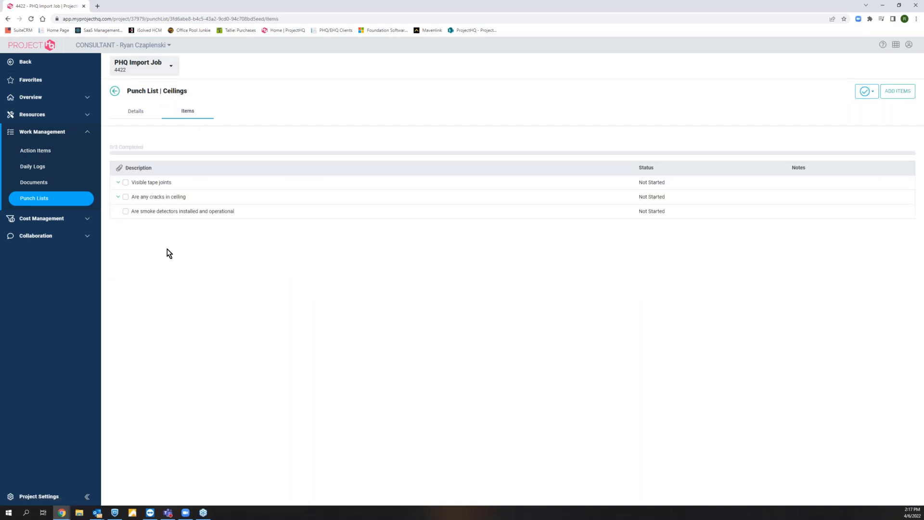
{"action": "left_click", "coordinate": [125, 182]}
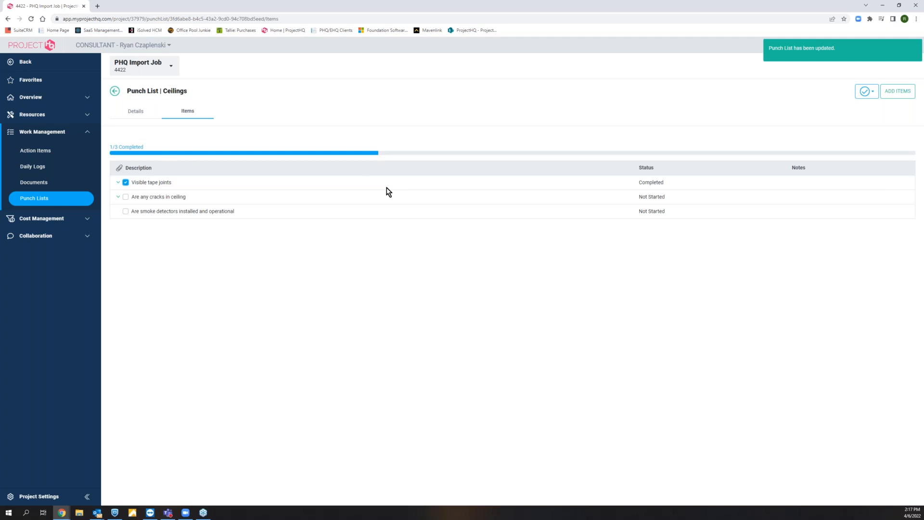
{"action": "left_click", "coordinate": [872, 93]}
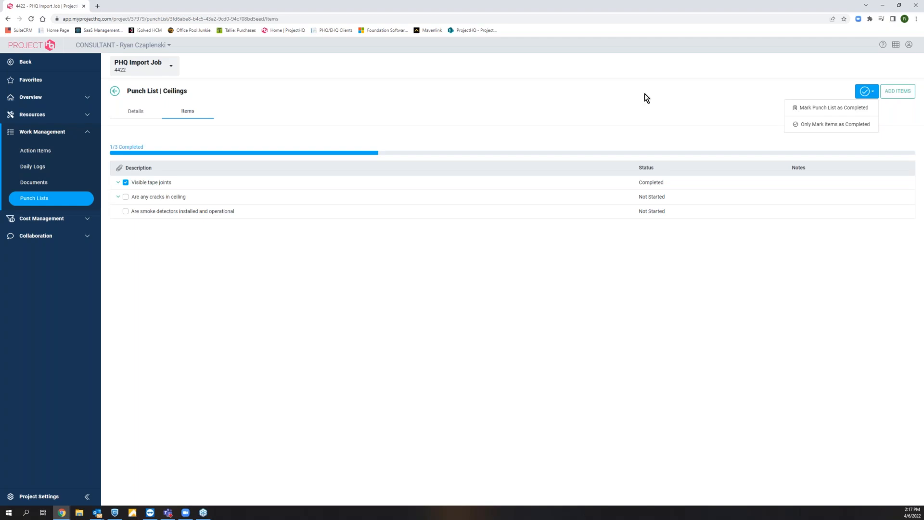
{"action": "left_click", "coordinate": [226, 150]}
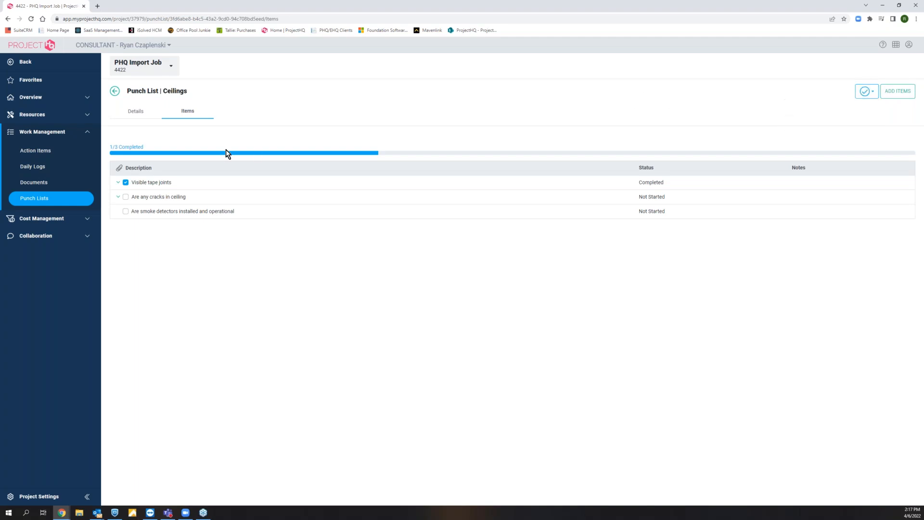
Check the status and date completed in the Ceilings details against its items, and return to the punch lists overview.
{"action": "left_click", "coordinate": [138, 117]}
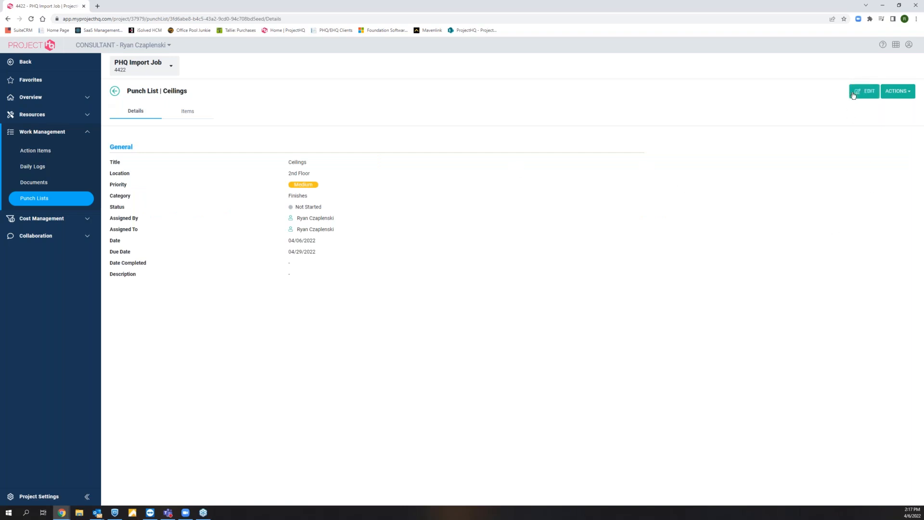
{"action": "left_click_drag", "start_coordinate": [323, 213], "coordinate": [292, 208]}
{"action": "left_click", "coordinate": [461, 242]}
{"action": "left_click", "coordinate": [204, 117]}
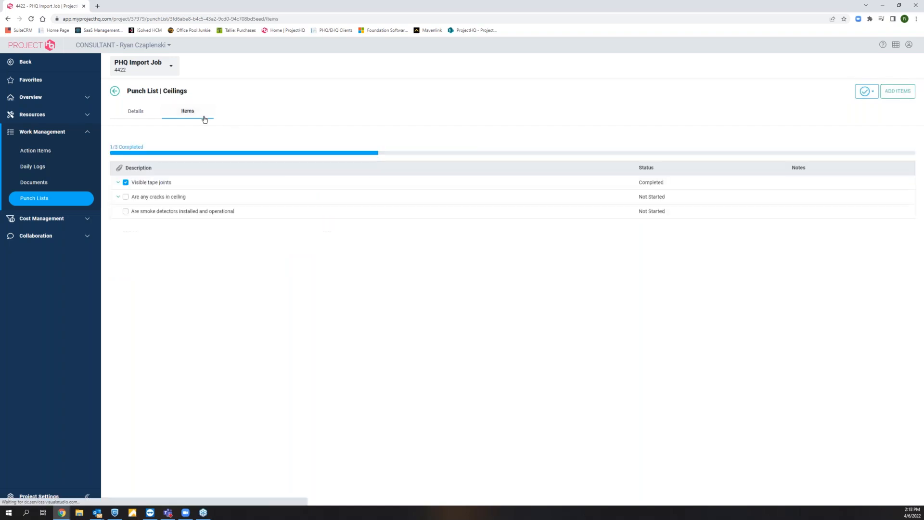
{"action": "left_click", "coordinate": [135, 113]}
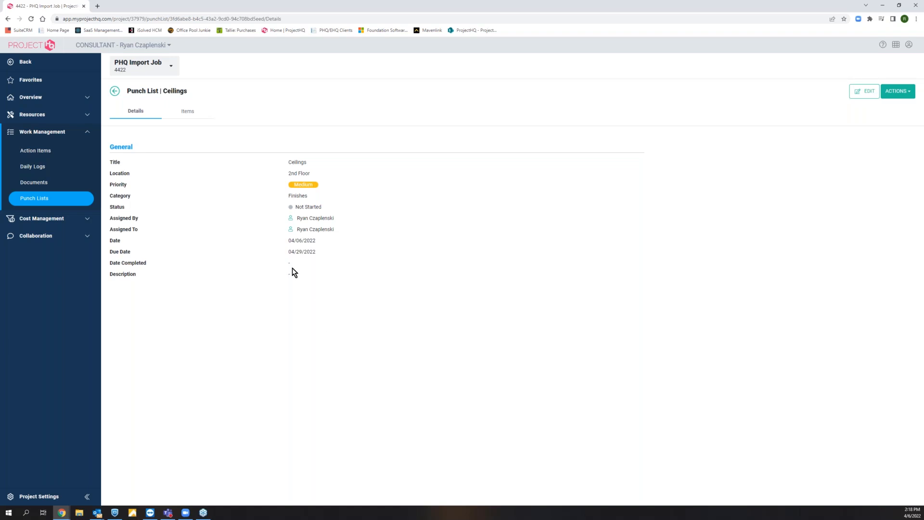
{"action": "left_click", "coordinate": [116, 96]}
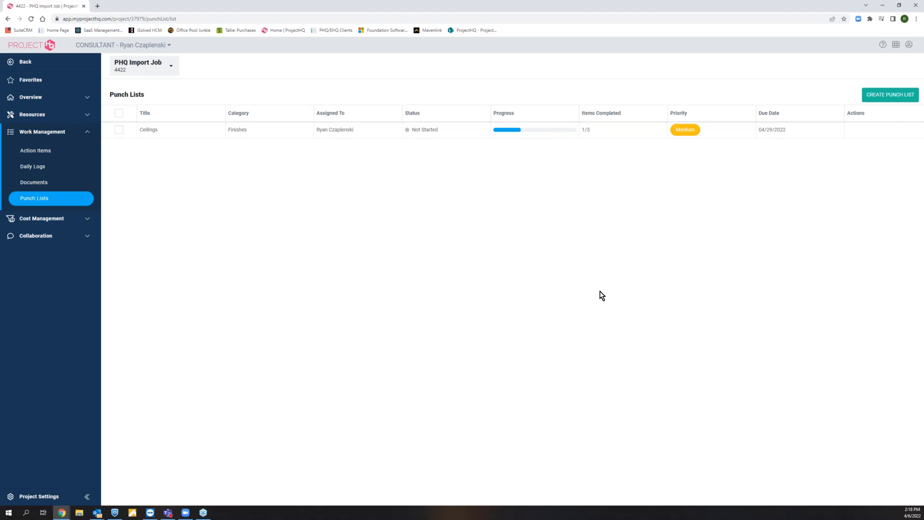
Switch to Outlook, read the Ceilings punch list email for the PHQ Import Job down to its items, and move the message off the screen.
{"action": "key", "text": "alt+Tab"}
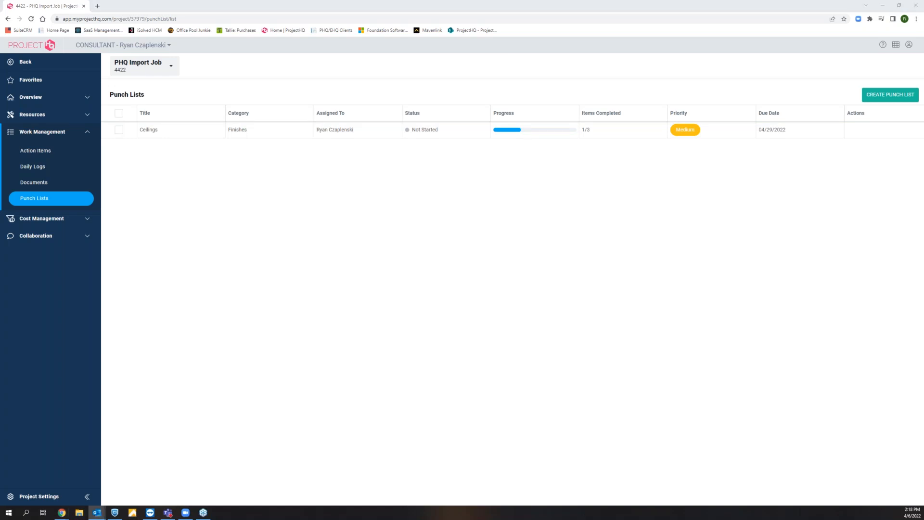
{"action": "scroll", "coordinate": [685, 275], "scroll_direction": "down", "scroll_amount": 2}
{"action": "scroll", "coordinate": [686, 276], "scroll_direction": "down", "scroll_amount": 5}
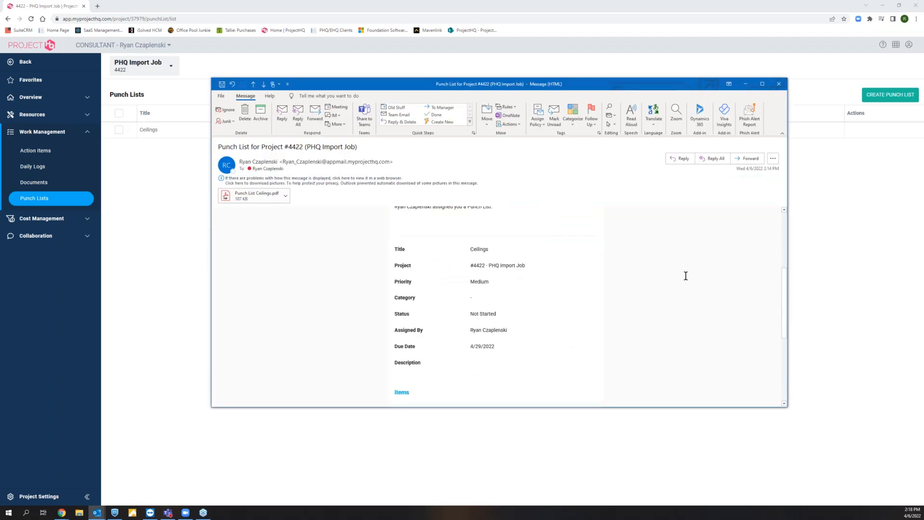
{"action": "scroll", "coordinate": [686, 276], "scroll_direction": "down", "scroll_amount": 1}
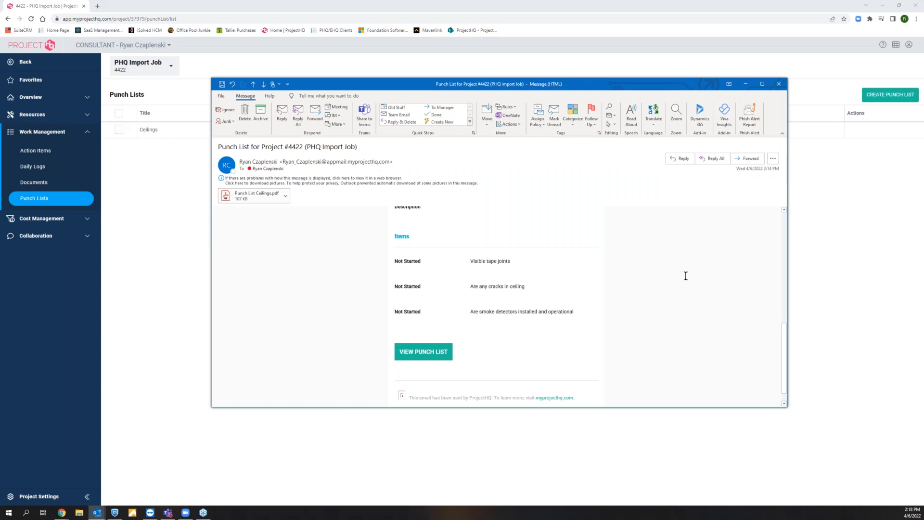
{"action": "scroll", "coordinate": [685, 276], "scroll_direction": "down", "scroll_amount": 1}
{"action": "scroll", "coordinate": [686, 276], "scroll_direction": "up", "scroll_amount": 8}
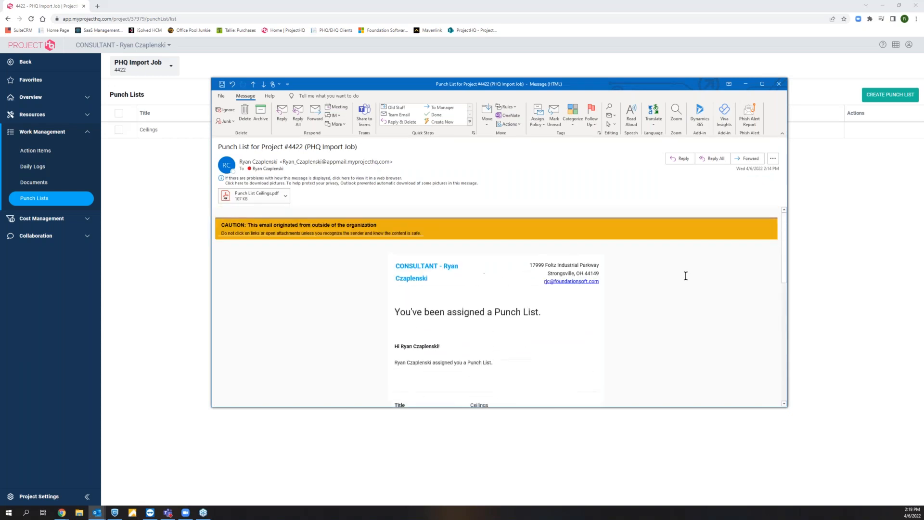
{"action": "scroll", "coordinate": [686, 276], "scroll_direction": "down", "scroll_amount": 2}
{"action": "scroll", "coordinate": [686, 276], "scroll_direction": "down", "scroll_amount": 8}
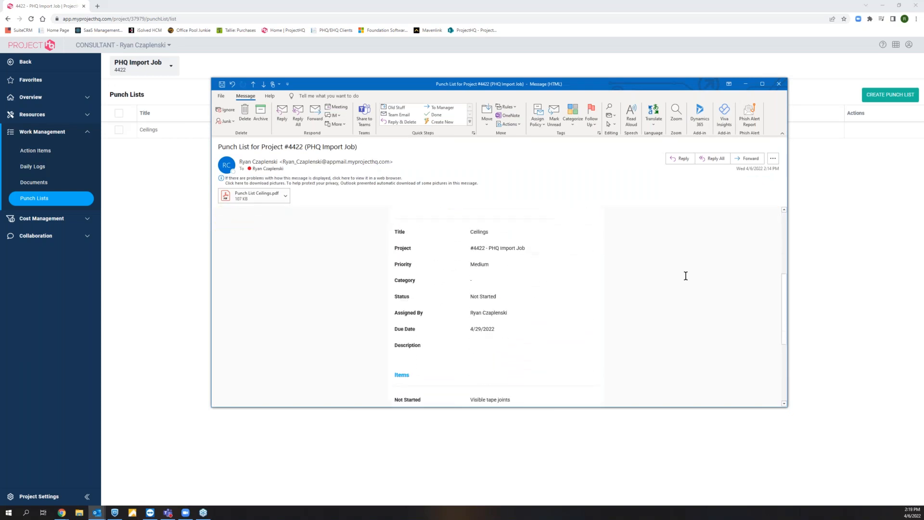
{"action": "scroll", "coordinate": [685, 276], "scroll_direction": "down", "scroll_amount": 1}
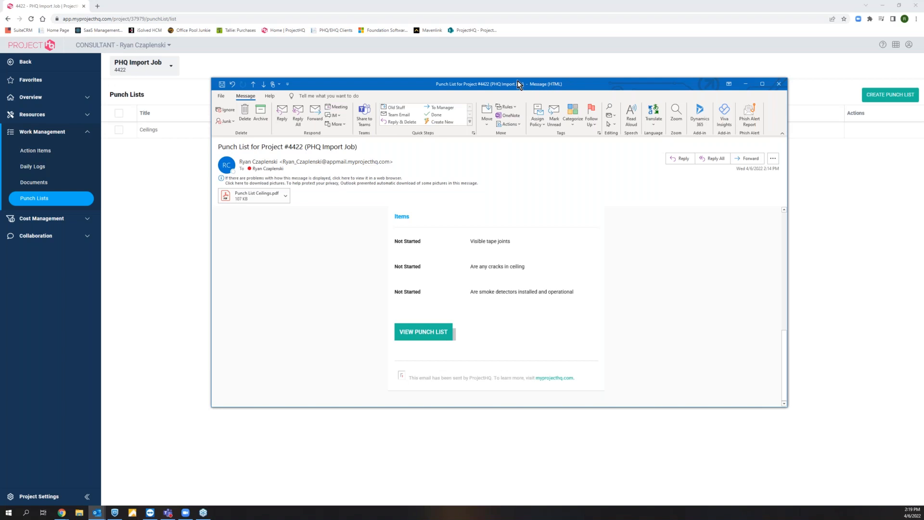
{"action": "left_click_drag", "start_coordinate": [519, 82], "coordinate": [923, 92]}
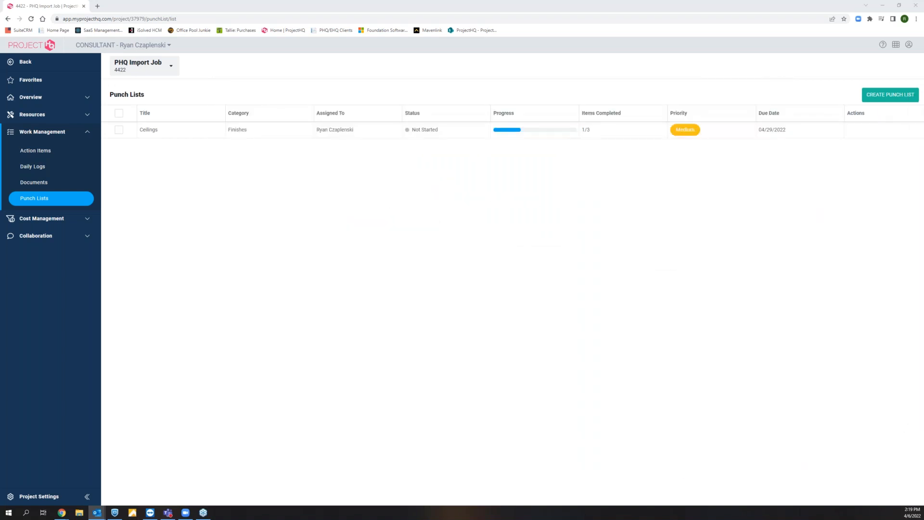
Reopen the Ceilings punch list in ProjectHQ and review its items and details.
{"action": "left_click", "coordinate": [385, 280]}
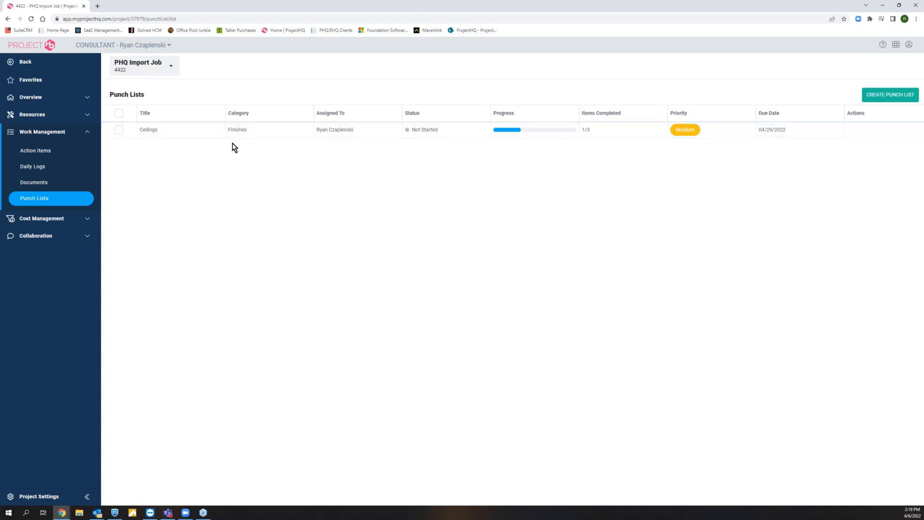
{"action": "left_click", "coordinate": [162, 134]}
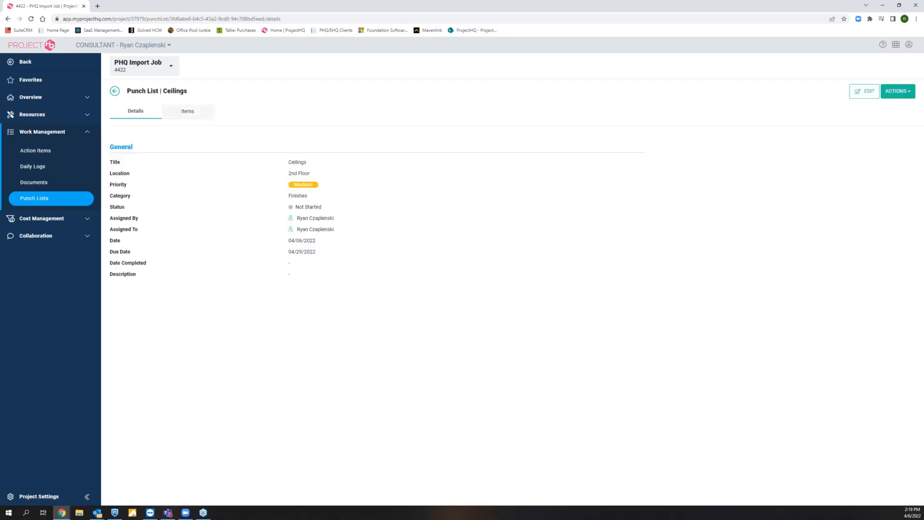
{"action": "left_click", "coordinate": [183, 108]}
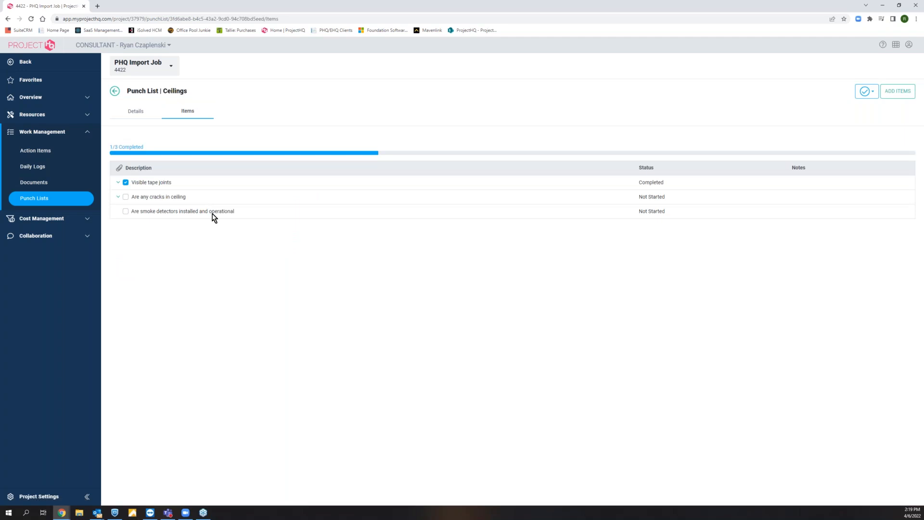
{"action": "left_click", "coordinate": [135, 111]}
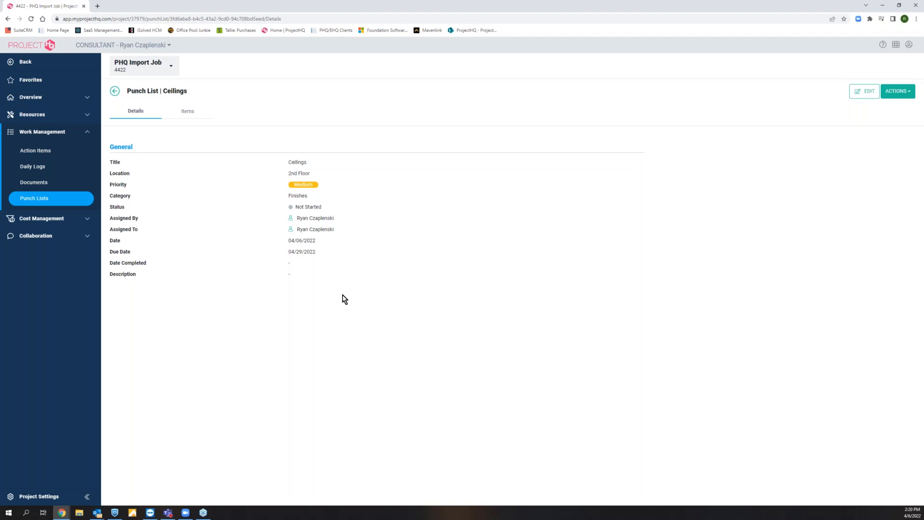
Open the PHQ Import Job's Committed Costs page to view its purchase orders and subcontracts areas.
{"action": "left_click", "coordinate": [75, 219]}
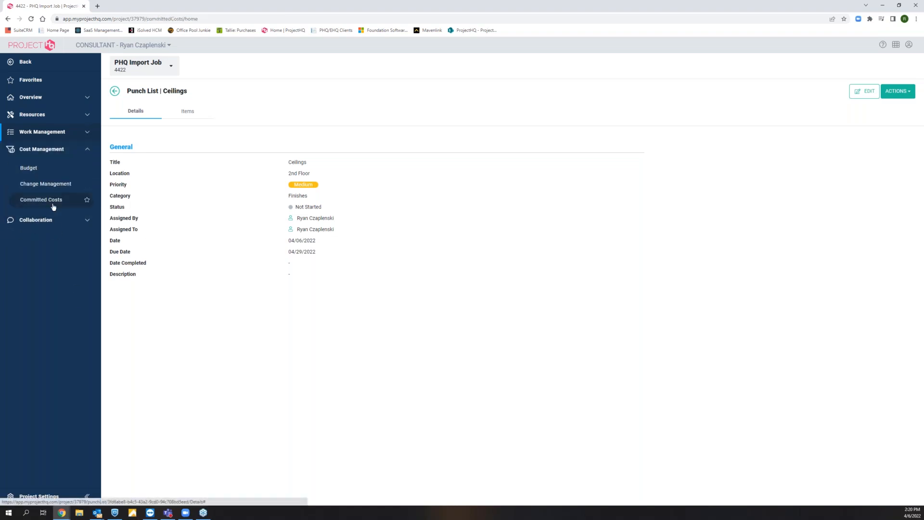
{"action": "left_click", "coordinate": [54, 202]}
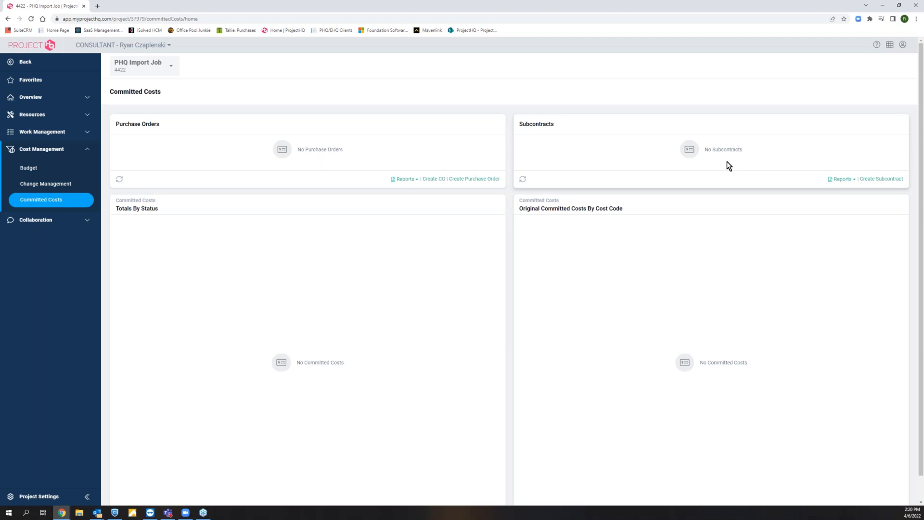
Leave the project and view the dropdown values and standard field requirements in the portfolio's Subcontracts setup.
{"action": "left_click", "coordinate": [48, 66]}
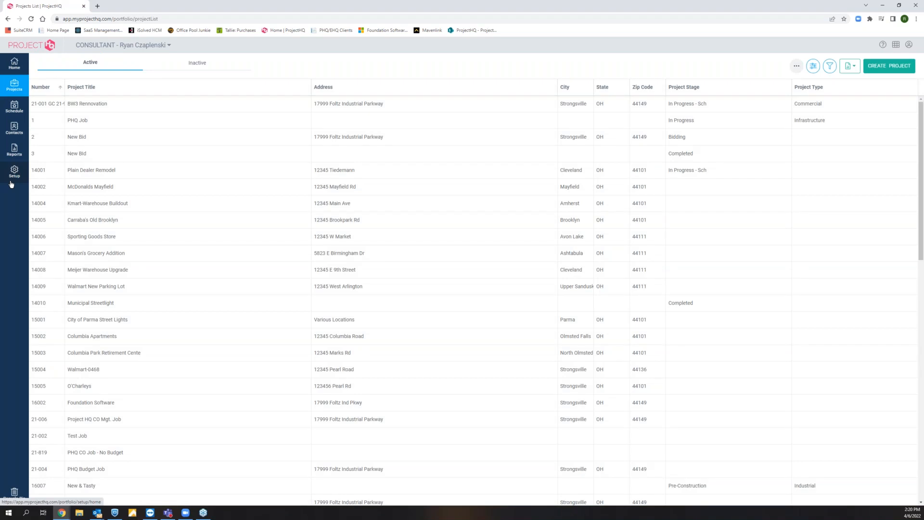
{"action": "left_click", "coordinate": [13, 173]}
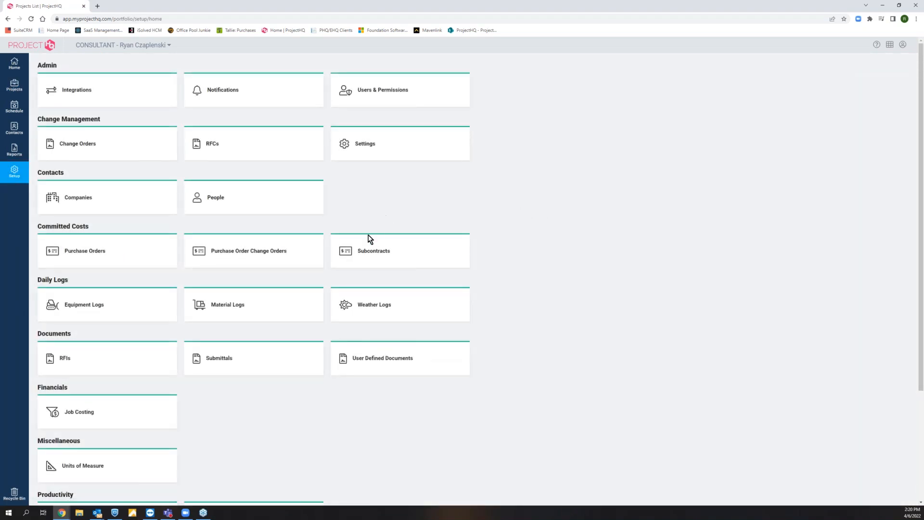
{"action": "left_click", "coordinate": [360, 253]}
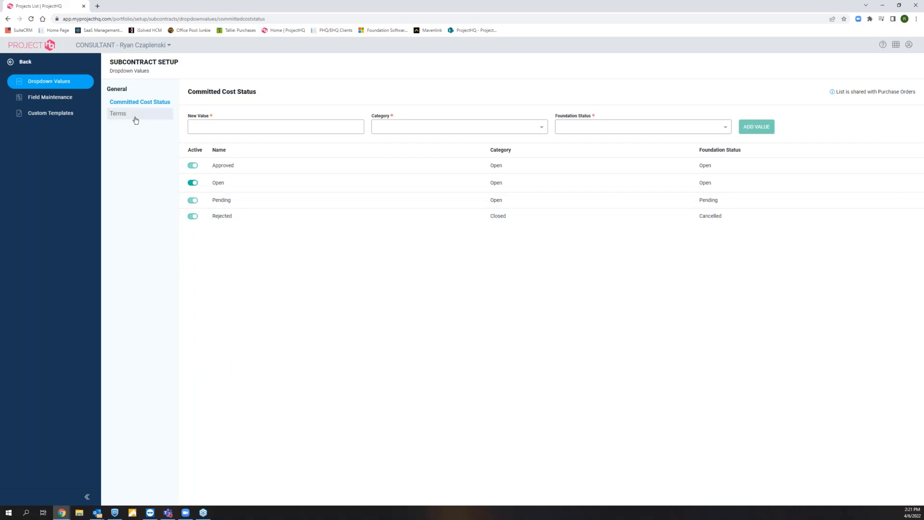
{"action": "left_click", "coordinate": [71, 98]}
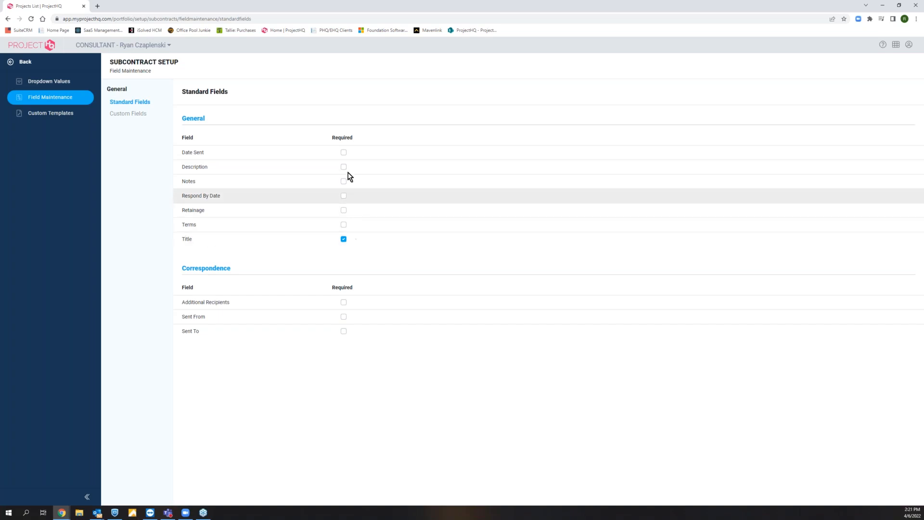
Try the Retainage requirement on and off, and review the custom fields and custom templates of the subcontract setup.
{"action": "left_click", "coordinate": [344, 211]}
{"action": "left_click", "coordinate": [343, 211]}
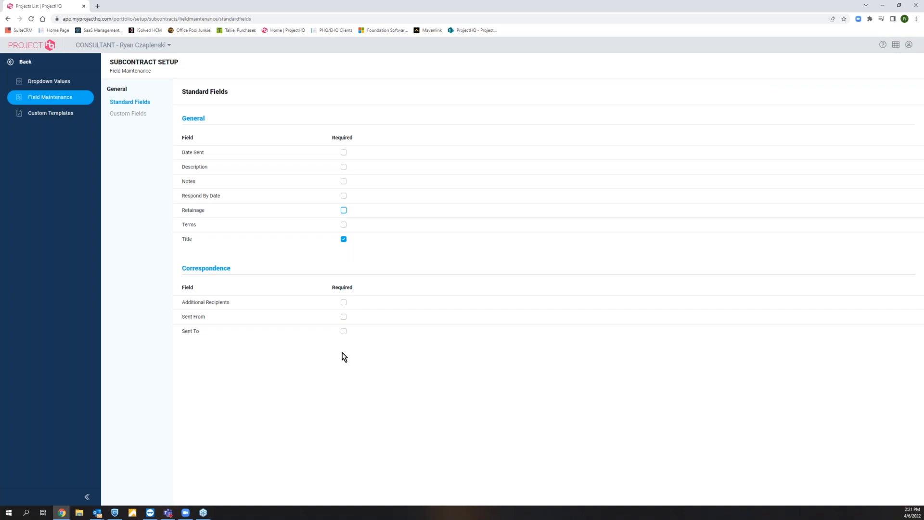
{"action": "left_click", "coordinate": [136, 114]}
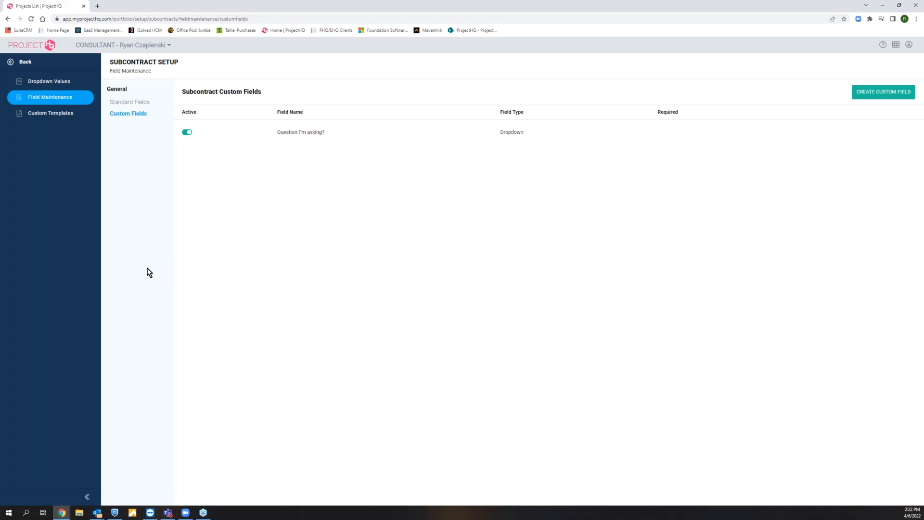
{"action": "left_click", "coordinate": [68, 114]}
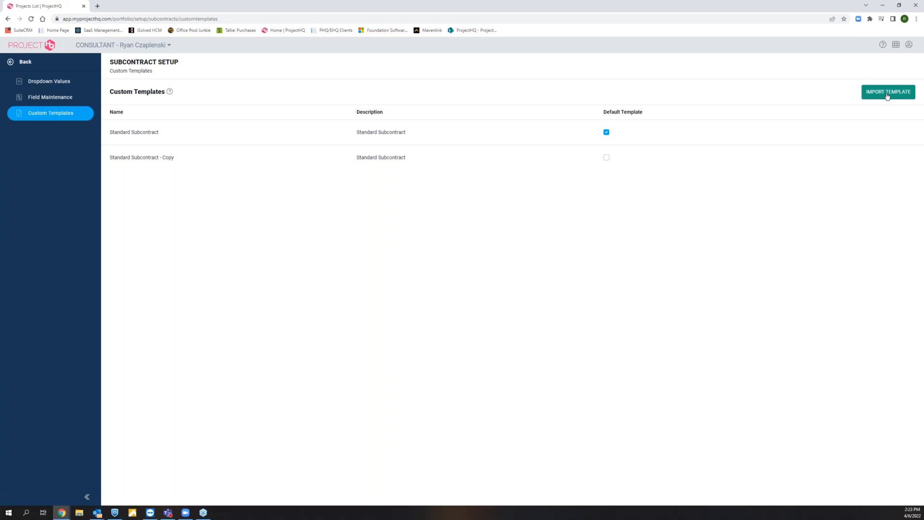
{"action": "mouse_move", "coordinate": [597, 137]}
Leave the setup, open the Plain Dealer Remodel project from the projects list and view its budget.
{"action": "left_click", "coordinate": [25, 61]}
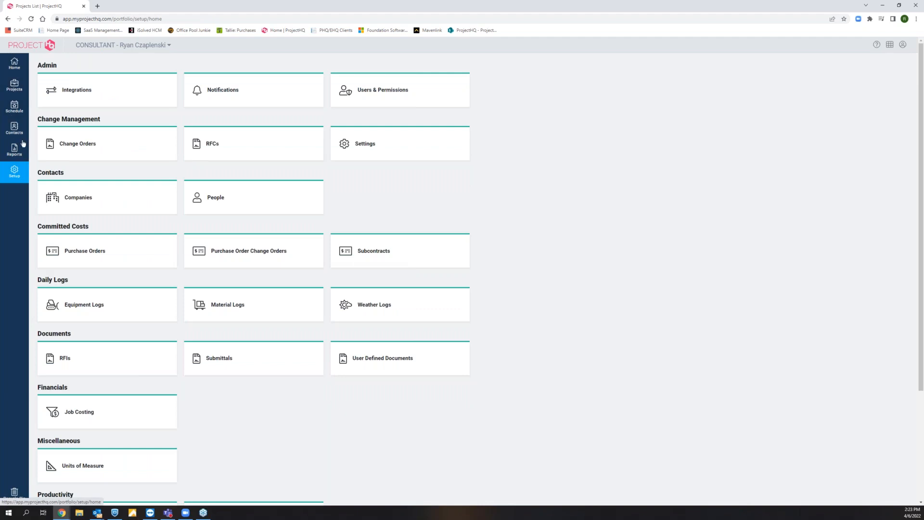
{"action": "left_click", "coordinate": [14, 86]}
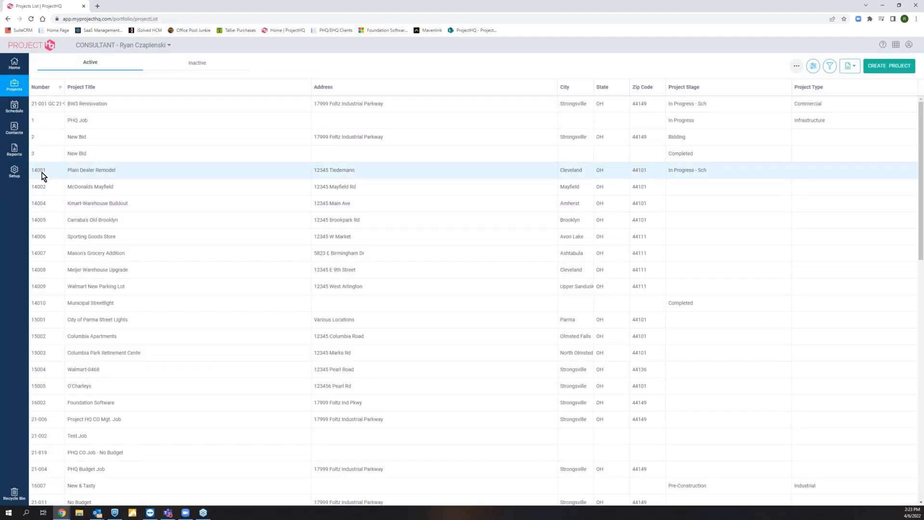
{"action": "left_click", "coordinate": [42, 173]}
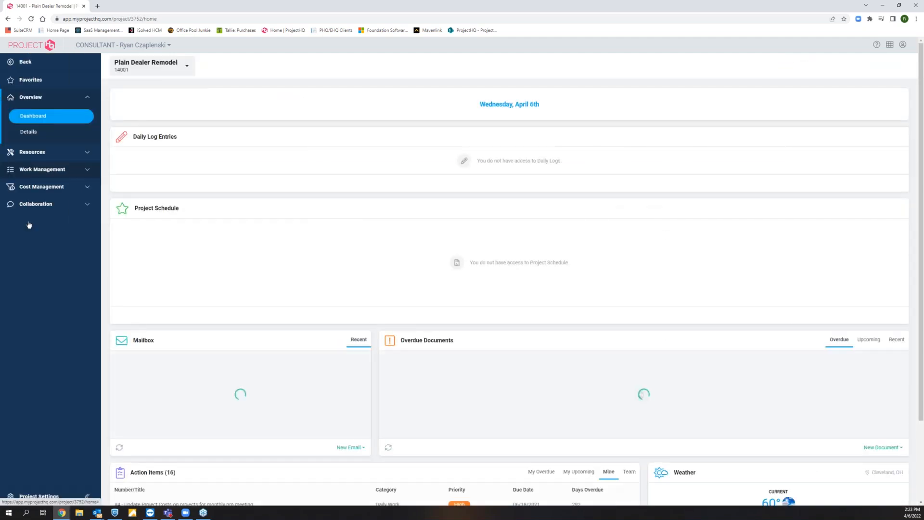
{"action": "left_click", "coordinate": [44, 187]}
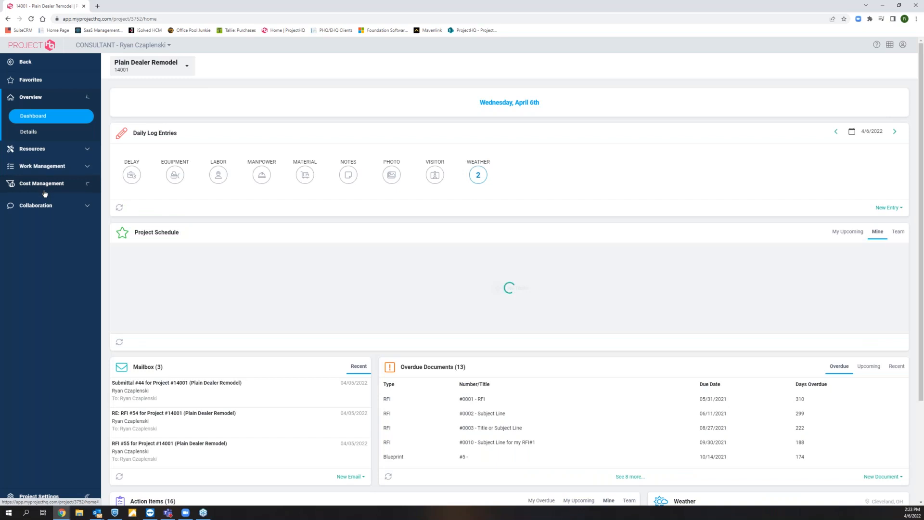
{"action": "left_click", "coordinate": [21, 170]}
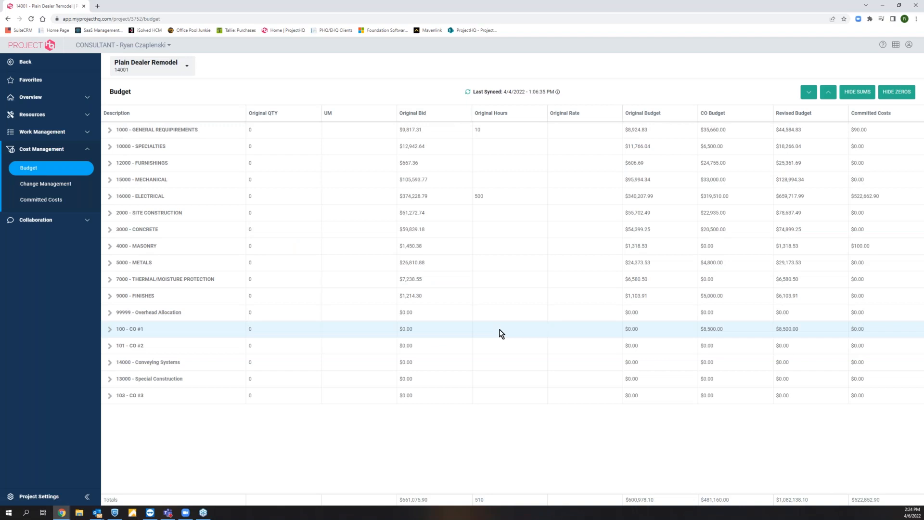
Start a new subcontract from the project's Committed Costs and title it "Electrical Subcontractor".
{"action": "left_click", "coordinate": [67, 204]}
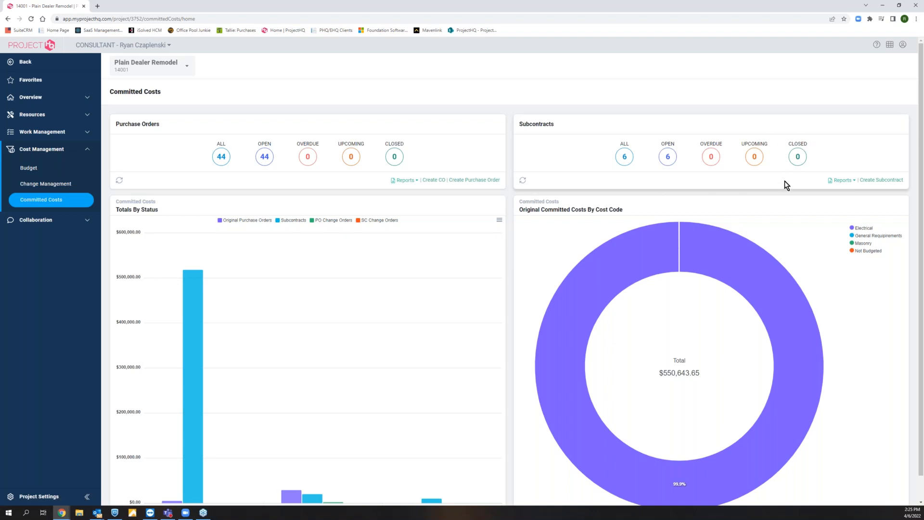
{"action": "left_click", "coordinate": [870, 180]}
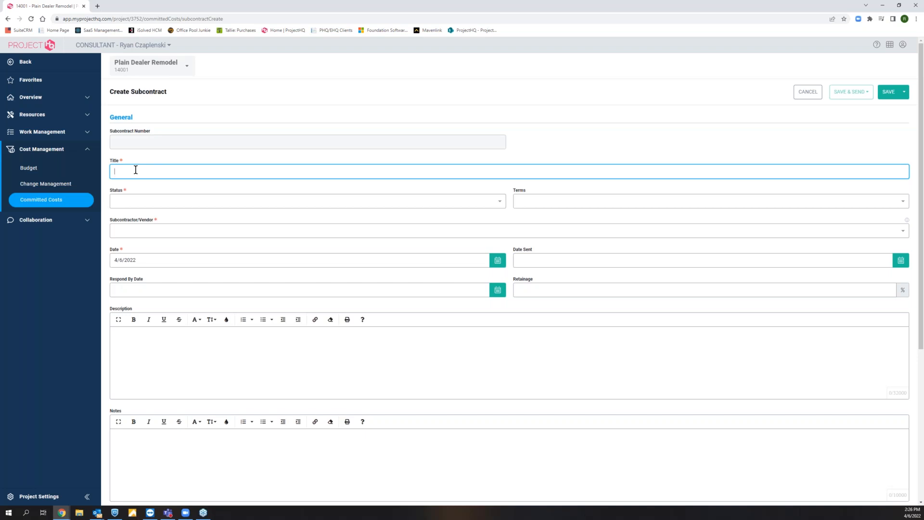
{"action": "type", "text": "lecr"}
{"action": "type", "text": "ctrical Sub"}
{"action": "type", "text": "contractor"}
Set the subcontract's status to Open and its terms to NET45.
{"action": "left_click", "coordinate": [221, 206]}
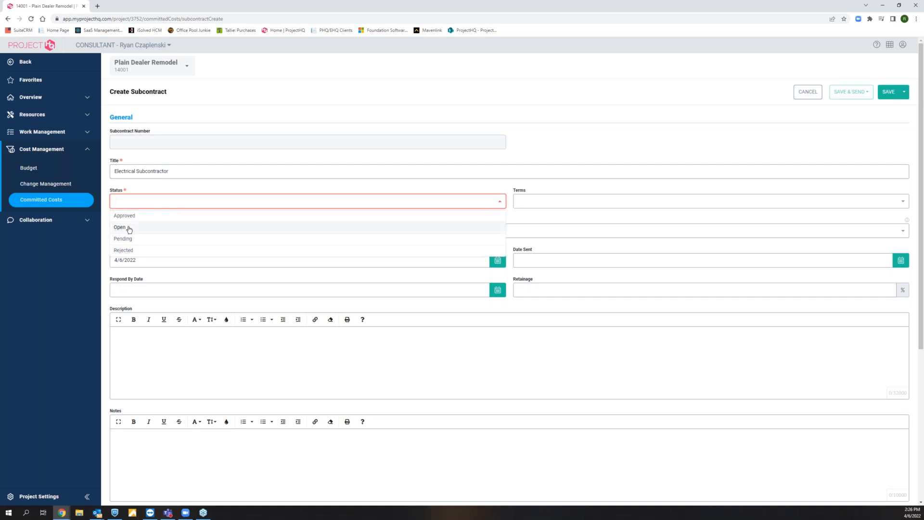
{"action": "left_click", "coordinate": [129, 227]}
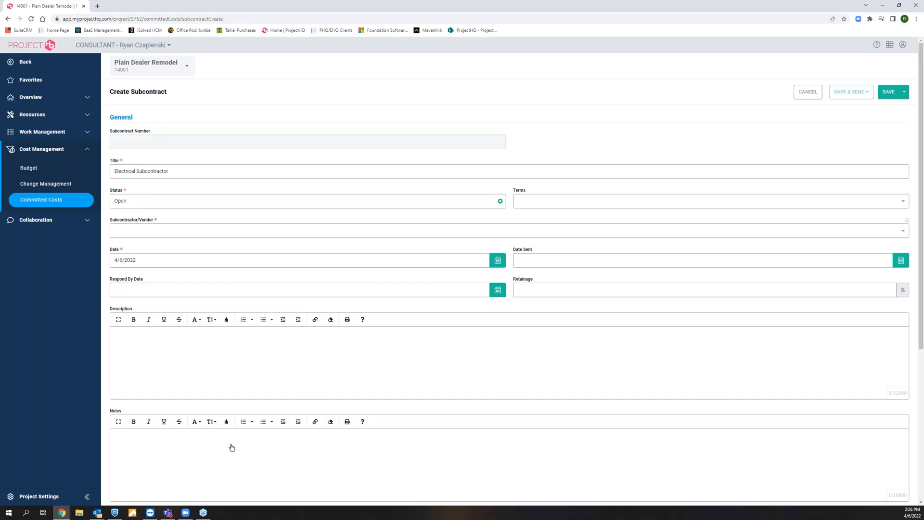
{"action": "left_click", "coordinate": [544, 205]}
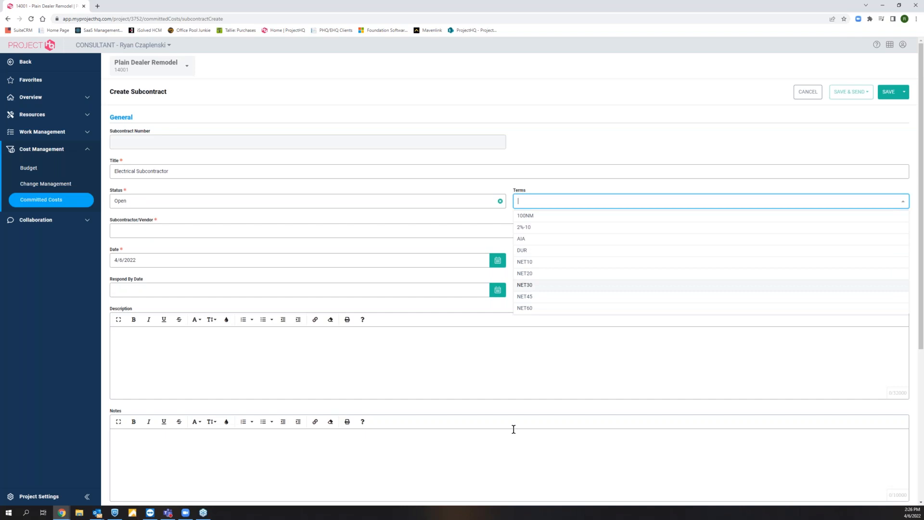
{"action": "left_click", "coordinate": [542, 296]}
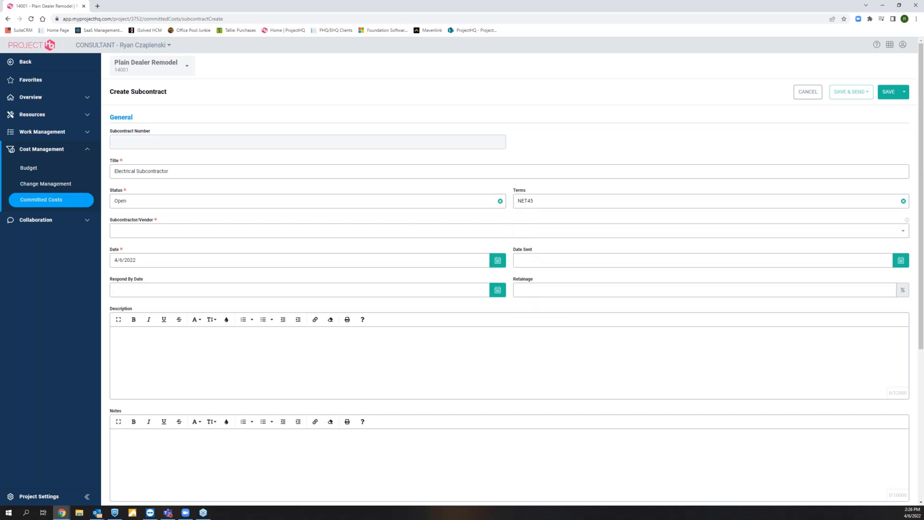
Search the Subcontractor/Vendor list for "gray".
{"action": "left_click", "coordinate": [168, 231]}
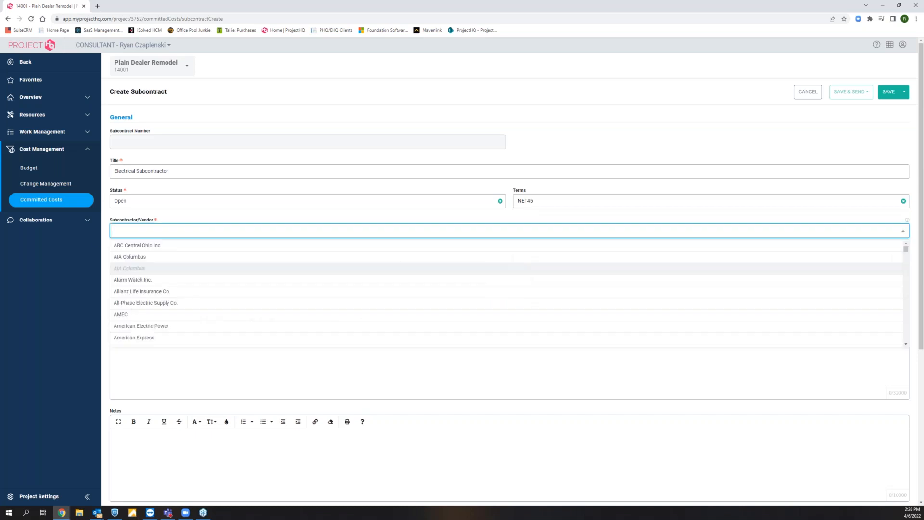
{"action": "left_click", "coordinate": [144, 219]}
{"action": "left_click_drag", "start_coordinate": [110, 220], "coordinate": [150, 221]}
{"action": "left_click", "coordinate": [157, 221]}
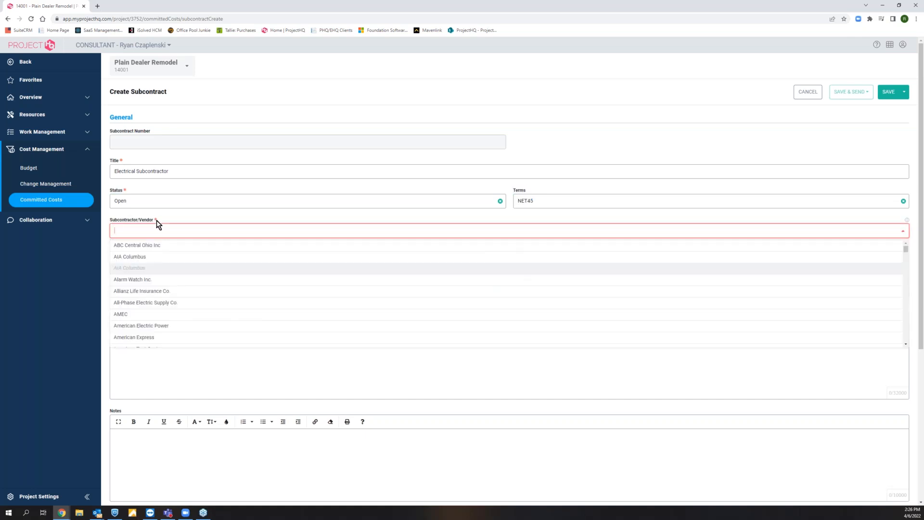
{"action": "type", "text": "gray"}
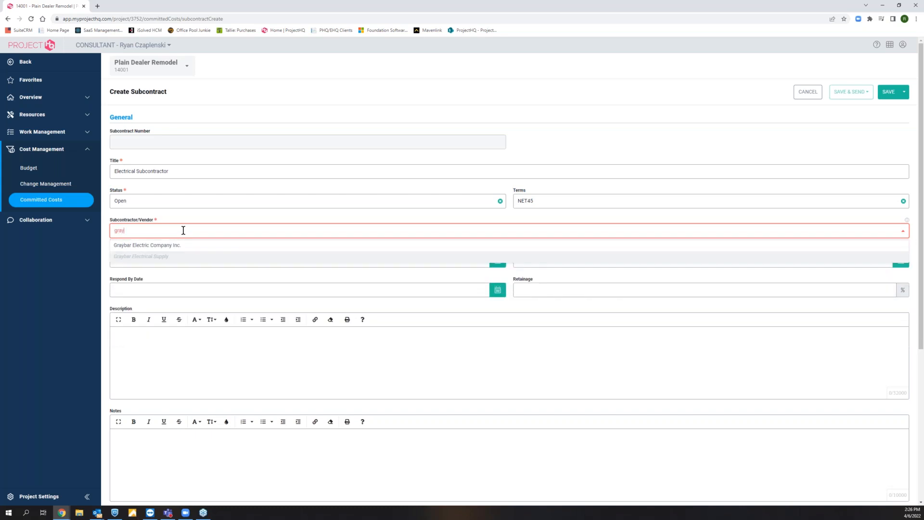
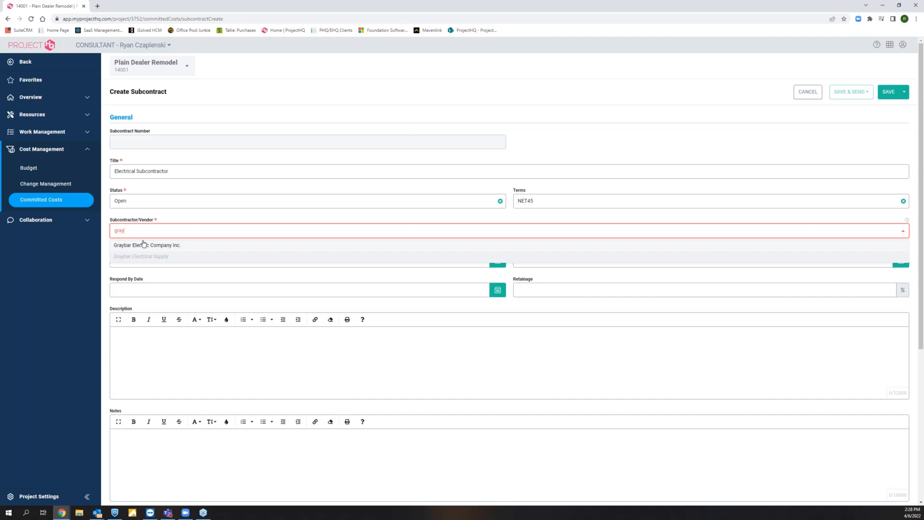
Clear the vendor search and select Brazell Electric as the subcontractor.
{"action": "key", "text": "BackSpace"}
{"action": "key", "text": "BackSpace"}
{"action": "key", "text": "BackSpace"}
{"action": "key", "text": "BackSpace"}
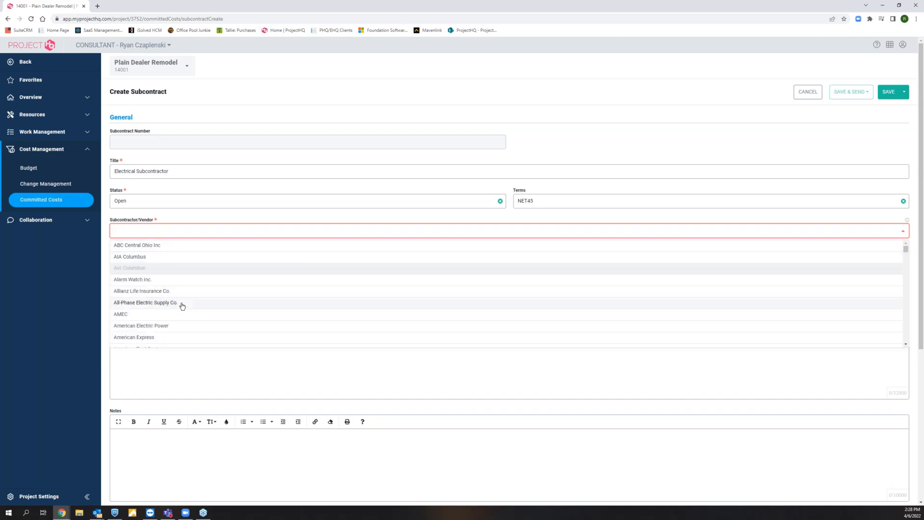
{"action": "scroll", "coordinate": [182, 306], "scroll_direction": "down", "scroll_amount": 2}
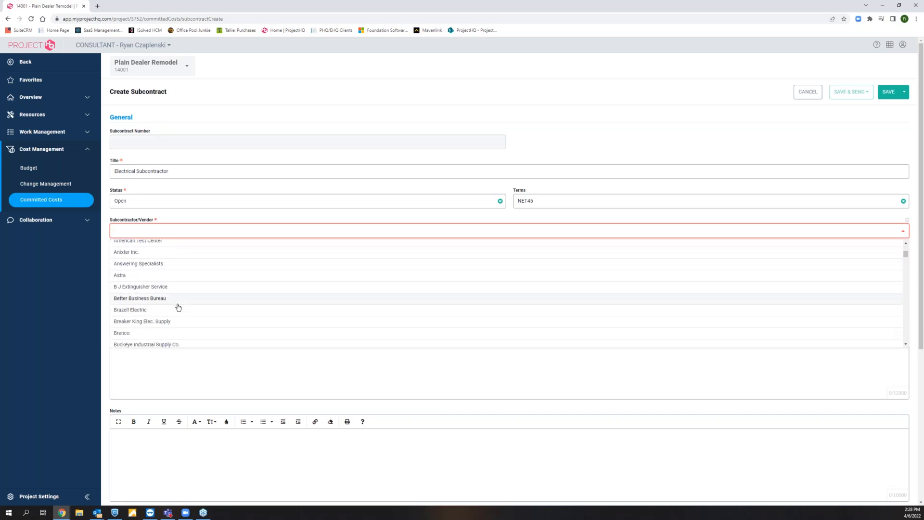
{"action": "left_click", "coordinate": [137, 311]}
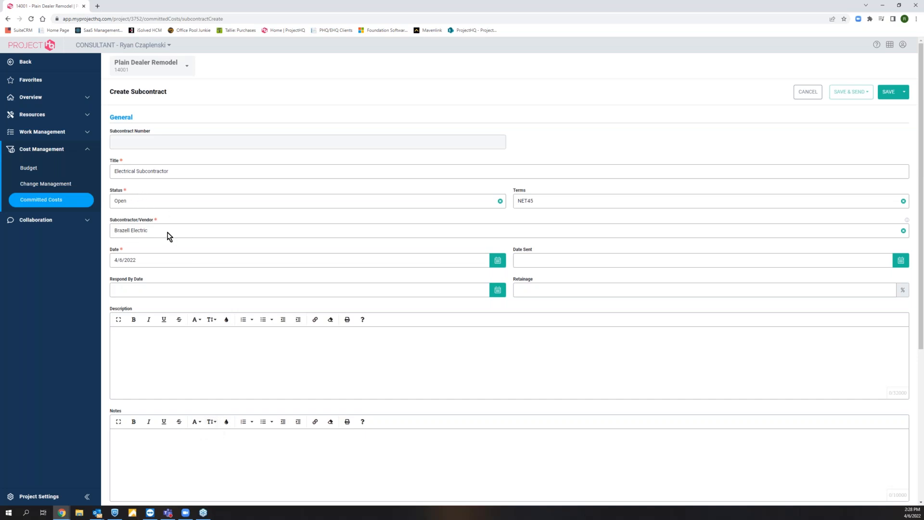
Go through the Date, Date Sent and Respond By Date fields without changing them, and set the retainage to 10%.
{"action": "left_click", "coordinate": [181, 260]}
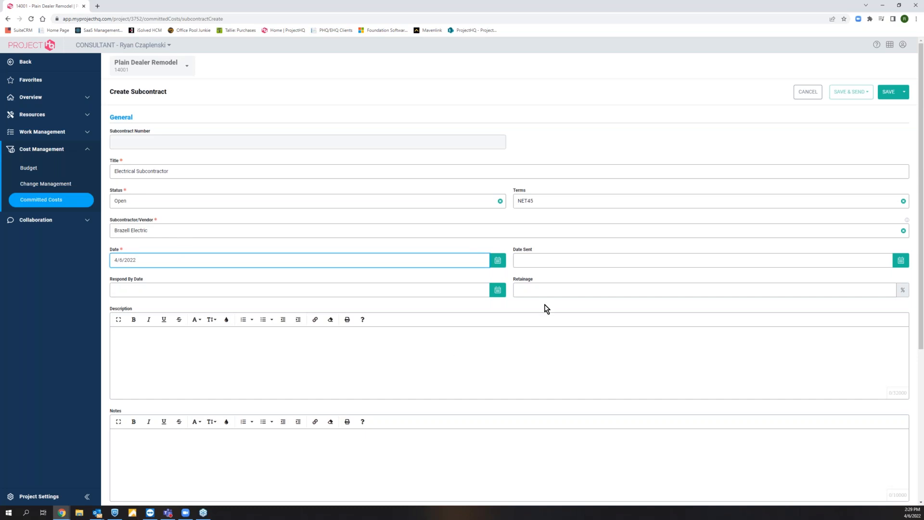
{"action": "left_click", "coordinate": [561, 260]}
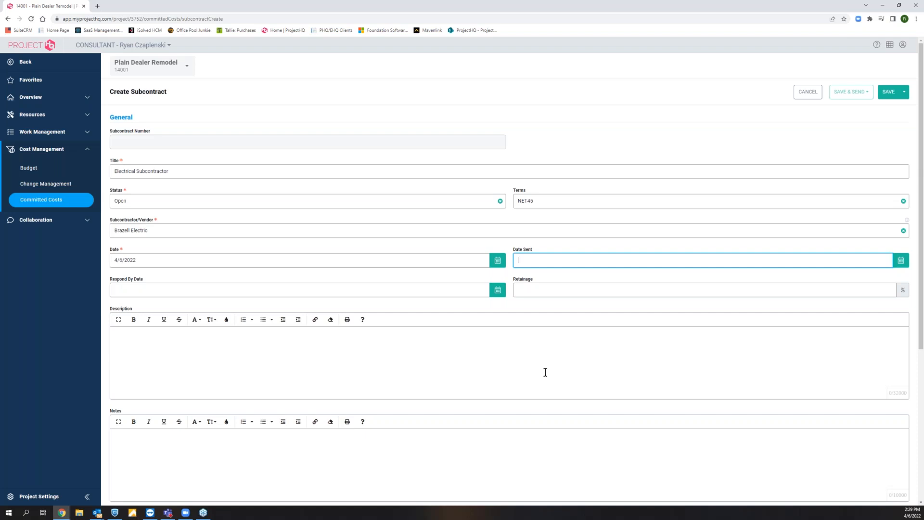
{"action": "left_click", "coordinate": [171, 291]}
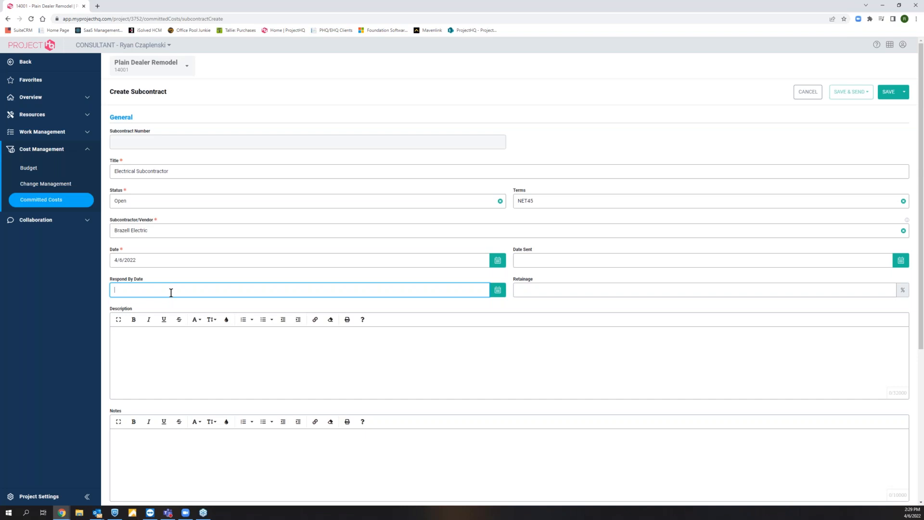
{"action": "scroll", "coordinate": [237, 307], "scroll_direction": "down", "scroll_amount": 2}
{"action": "left_click", "coordinate": [552, 219]}
{"action": "type", "text": "10"}
Examine the subcontract's Description and Notes fields and their character limits.
{"action": "left_click", "coordinate": [234, 301]}
{"action": "scroll", "coordinate": [348, 342], "scroll_direction": "down", "scroll_amount": 4}
{"action": "scroll", "coordinate": [336, 346], "scroll_direction": "up", "scroll_amount": 3}
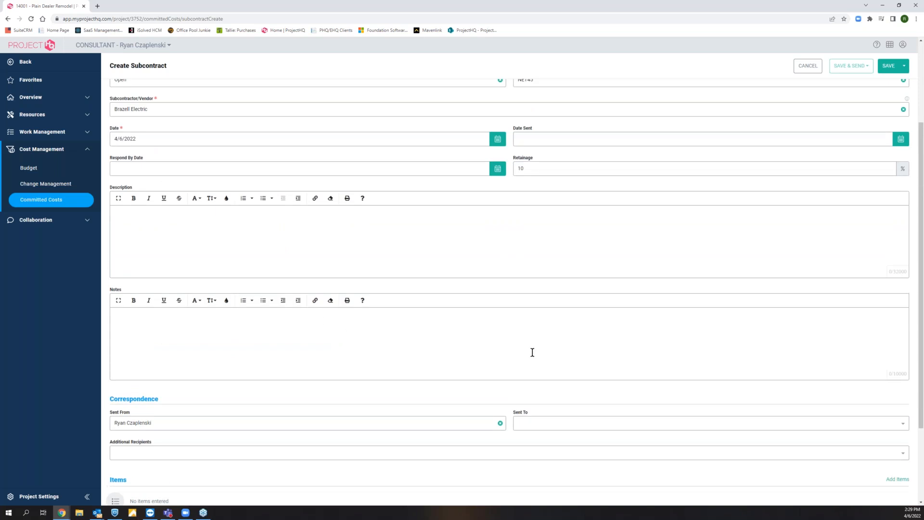
{"action": "left_click_drag", "start_coordinate": [888, 269], "coordinate": [896, 273]}
{"action": "left_click", "coordinate": [176, 226]}
{"action": "left_click", "coordinate": [205, 325]}
{"action": "left_click", "coordinate": [205, 324]}
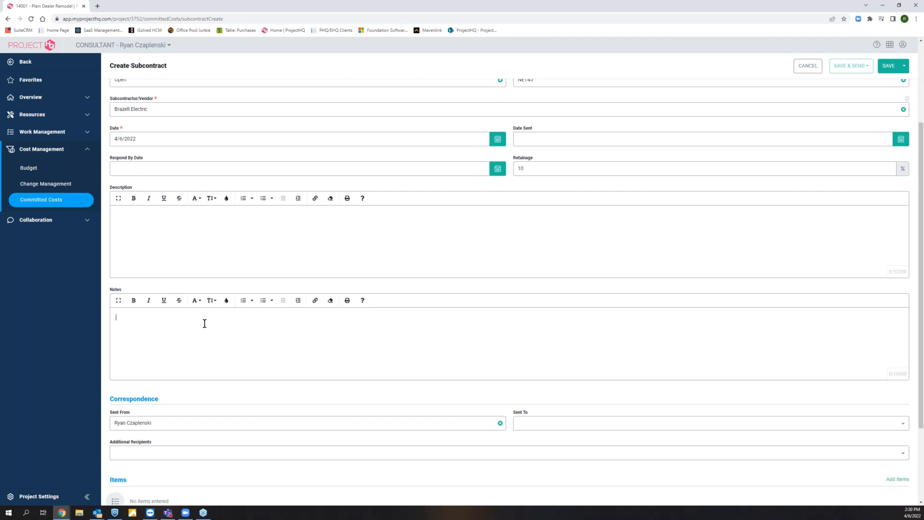
Try a list in the Description, remove it, and expand the Description editor to full screen and back.
{"action": "left_click", "coordinate": [186, 251]}
{"action": "left_click", "coordinate": [243, 197]}
{"action": "key", "text": "BackSpace"}
{"action": "left_click", "coordinate": [117, 200]}
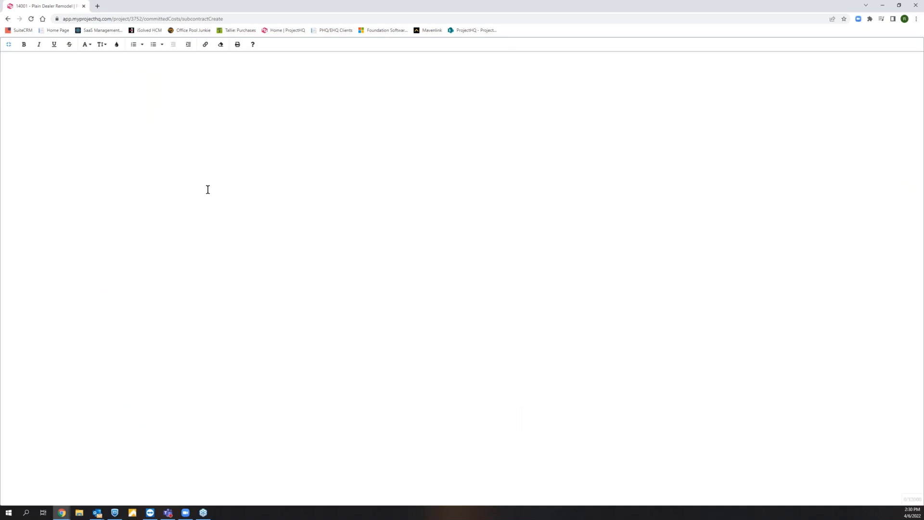
{"action": "left_click", "coordinate": [8, 44]}
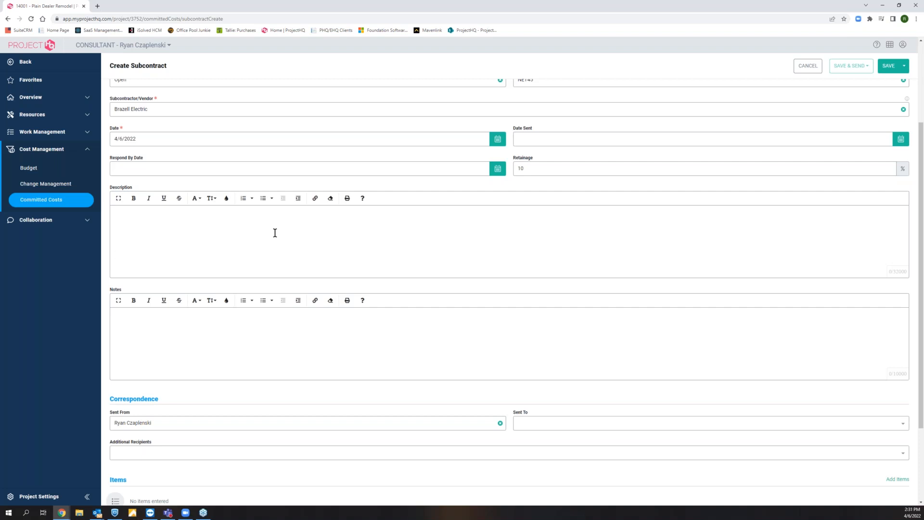
Look up the recipient by surname in the subcontract's Sent To field and select the matching contact.
{"action": "scroll", "coordinate": [289, 355], "scroll_direction": "down", "scroll_amount": 3}
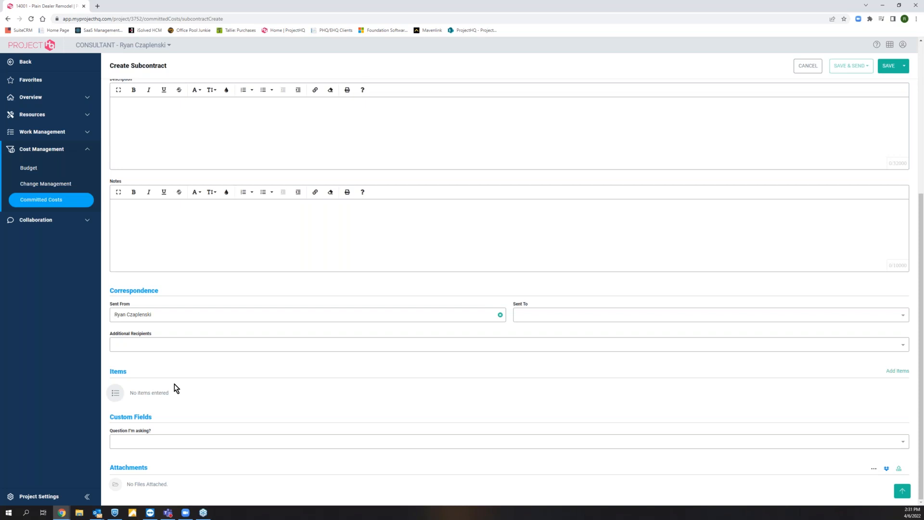
{"action": "scroll", "coordinate": [175, 383], "scroll_direction": "up", "scroll_amount": 2}
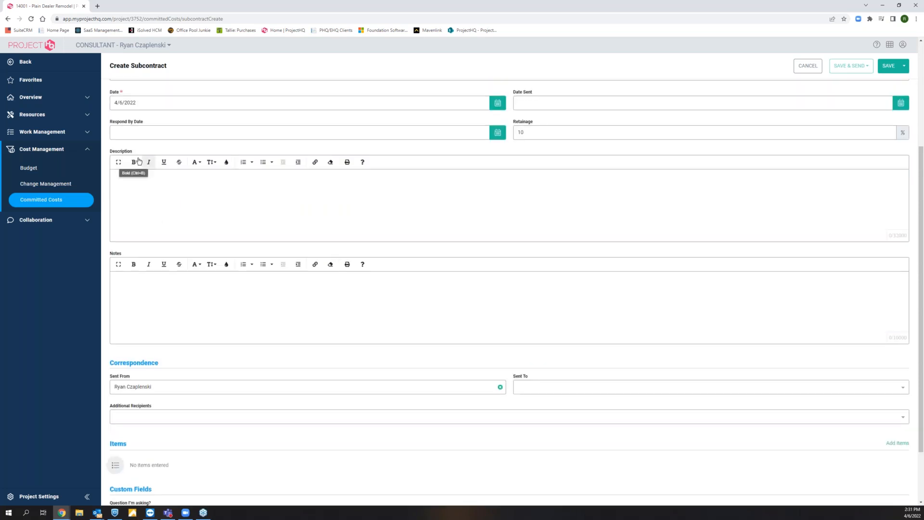
{"action": "scroll", "coordinate": [205, 337], "scroll_direction": "down", "scroll_amount": 2}
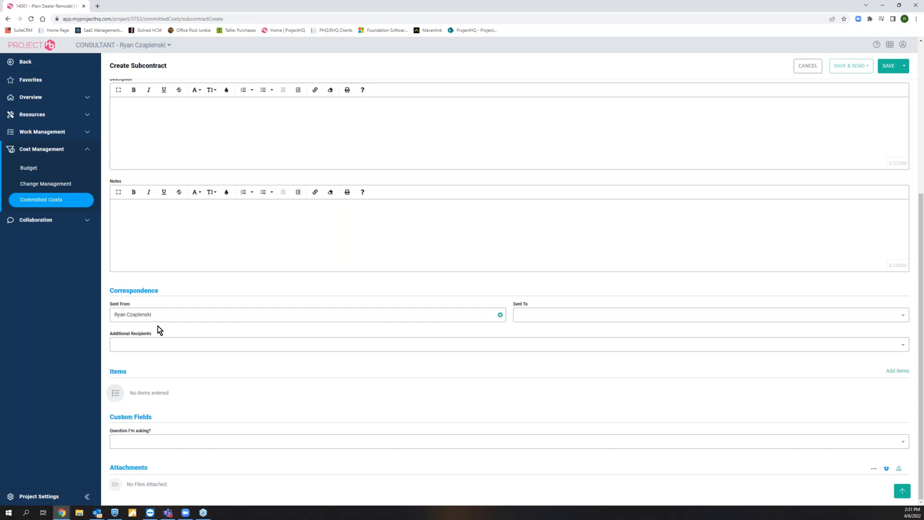
{"action": "left_click", "coordinate": [551, 314]}
{"action": "type", "text": "cz"}
{"action": "key", "text": "Return"}
{"action": "left_click", "coordinate": [608, 316]}
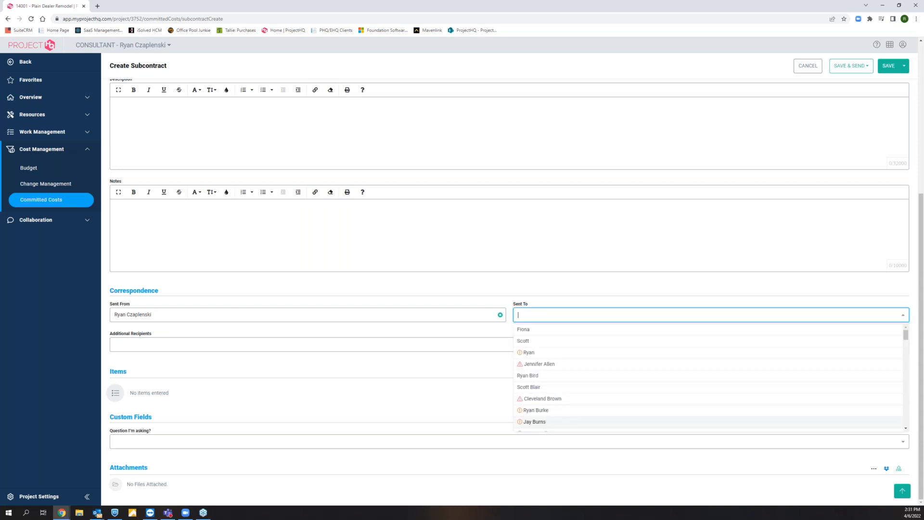
{"action": "scroll", "coordinate": [301, 322], "scroll_direction": "up", "scroll_amount": 4}
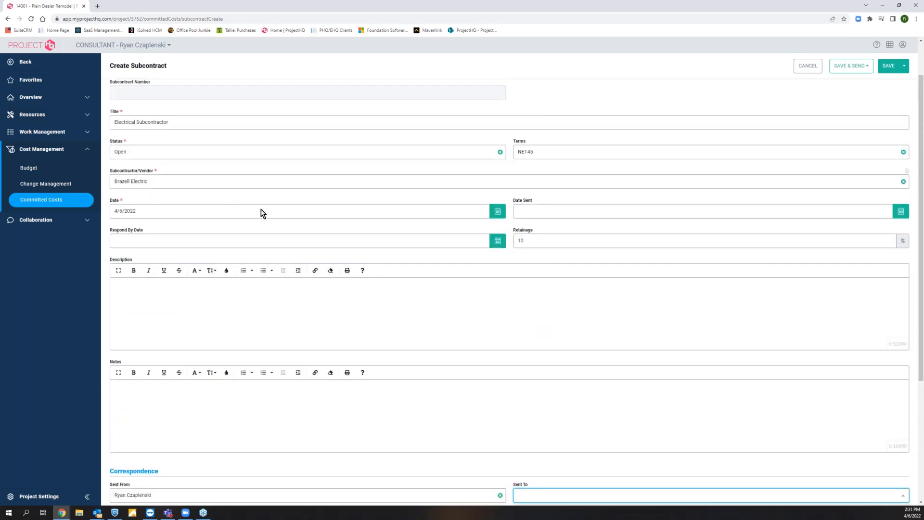
{"action": "scroll", "coordinate": [260, 213], "scroll_direction": "down", "scroll_amount": 4}
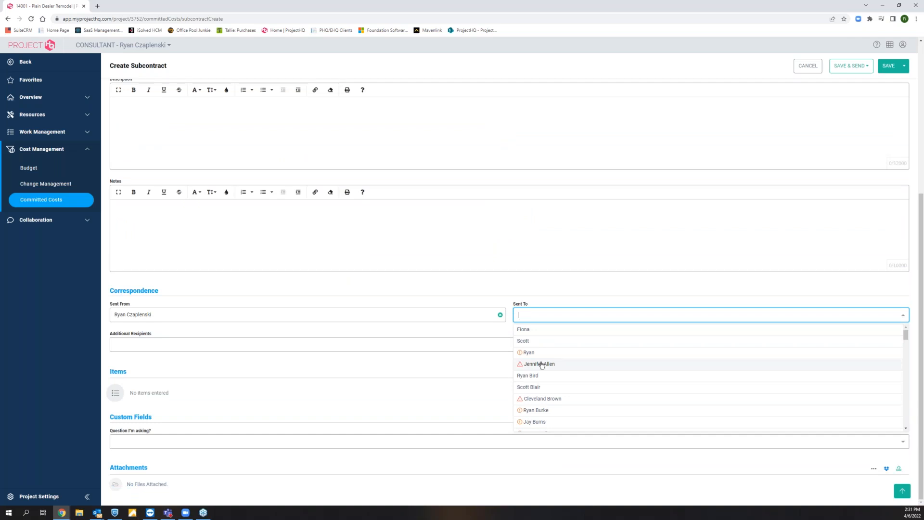
{"action": "type", "text": "cz"}
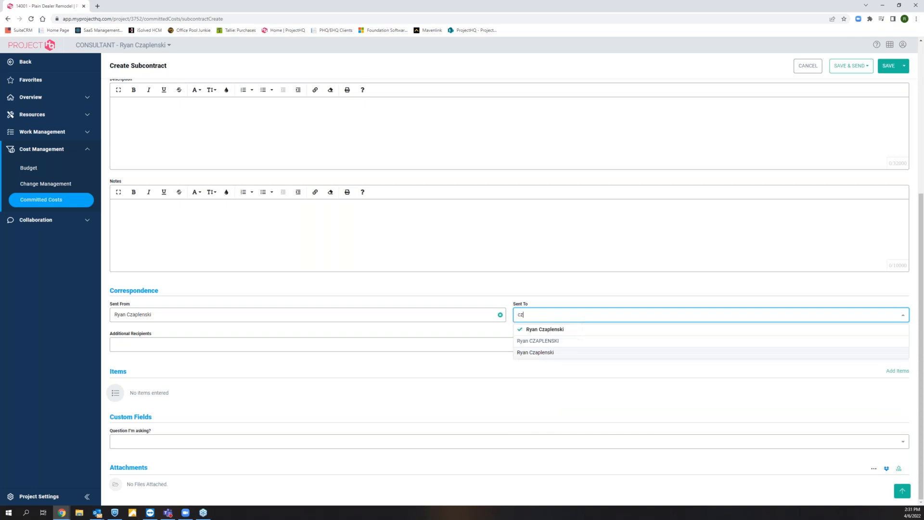
{"action": "key", "text": "Return"}
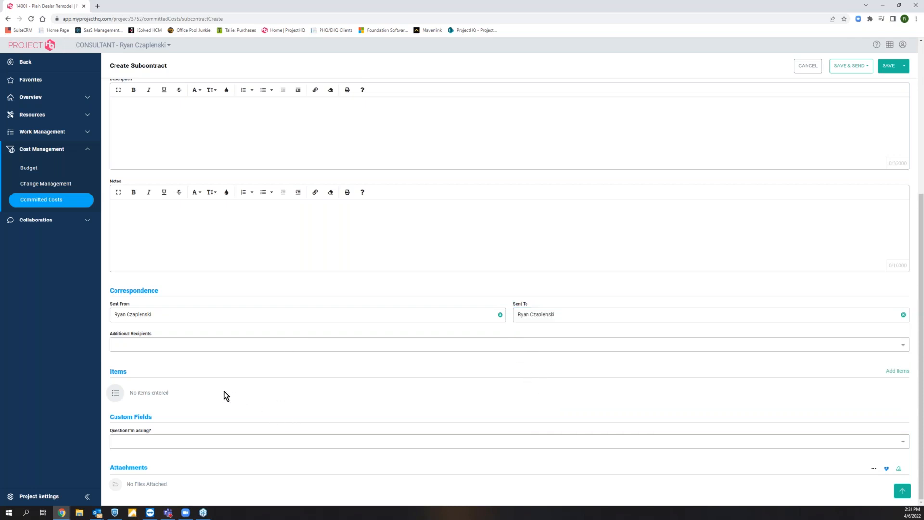
View the Additional Recipients choices without selecting anyone, and return to the Items section.
{"action": "left_click", "coordinate": [170, 347]}
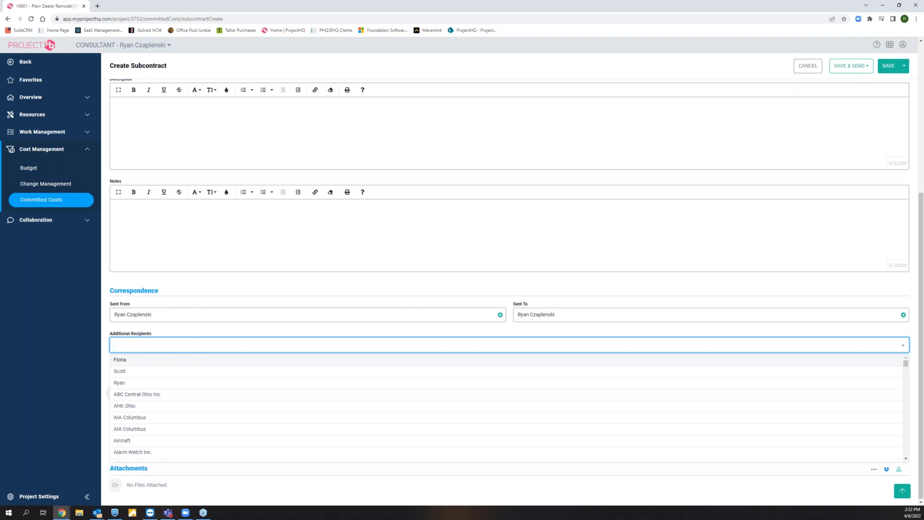
{"action": "left_click", "coordinate": [207, 339]}
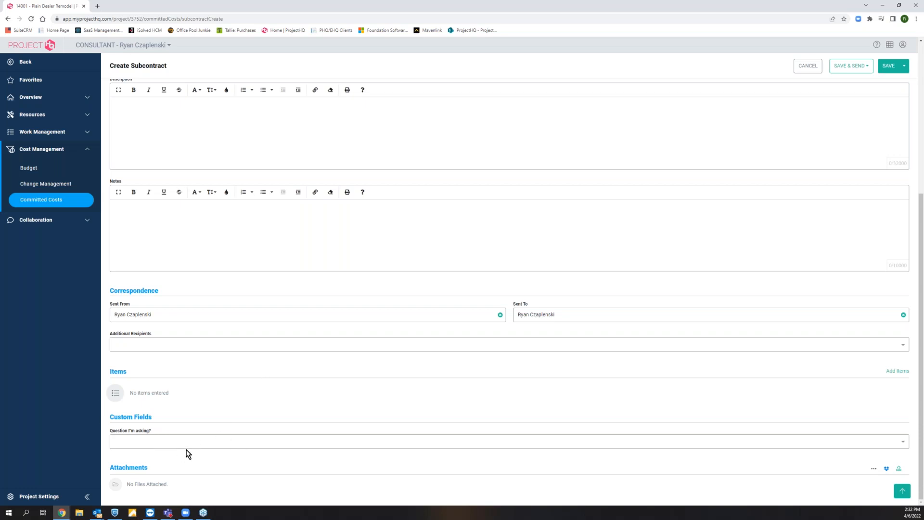
{"action": "left_click_drag", "start_coordinate": [177, 391], "coordinate": [157, 384]}
{"action": "left_click", "coordinate": [157, 384]}
Add a subcontract line item with description Electrical Sub, quantity 1 and an extended cost of $25,000.
{"action": "left_click", "coordinate": [897, 372]}
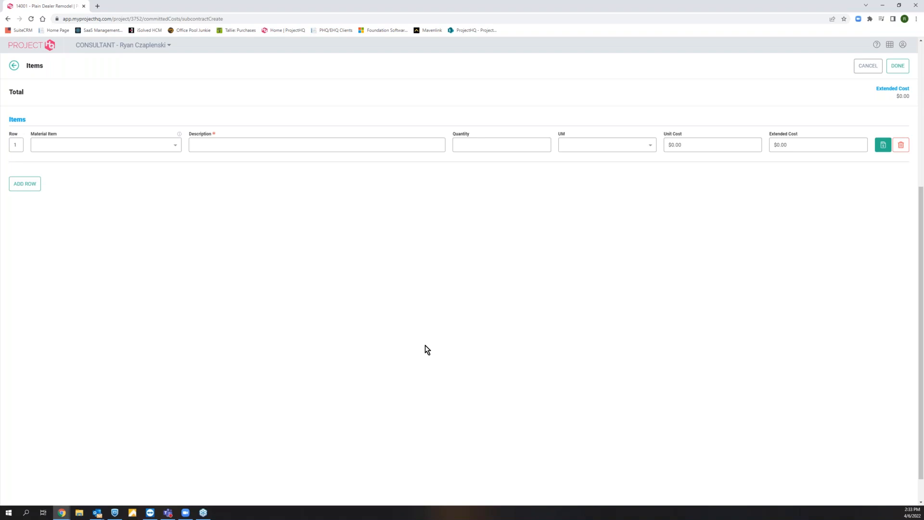
{"action": "left_click", "coordinate": [244, 145]}
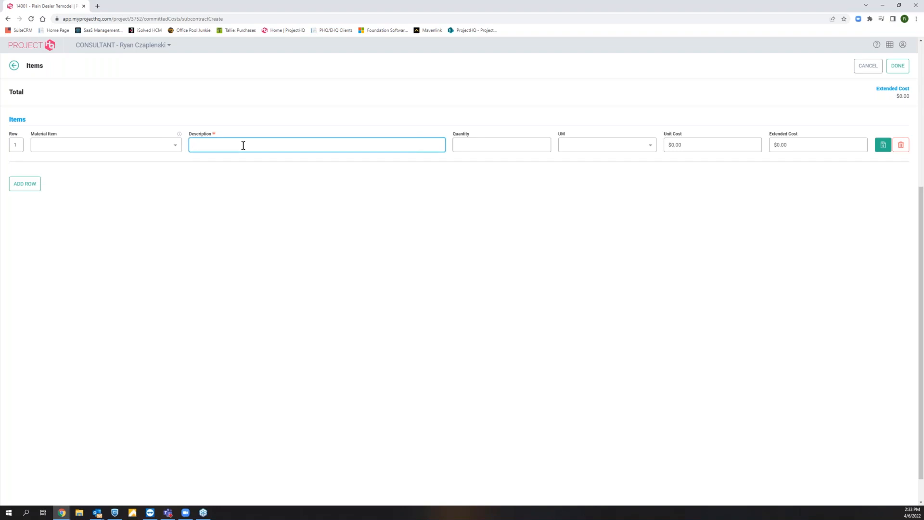
{"action": "type", "text": "Electrical Sub"}
{"action": "key", "text": "Tab"}
{"action": "type", "text": "1"}
{"action": "key", "text": "Tab"}
{"action": "key", "text": "Tab"}
{"action": "key", "text": "Tab"}
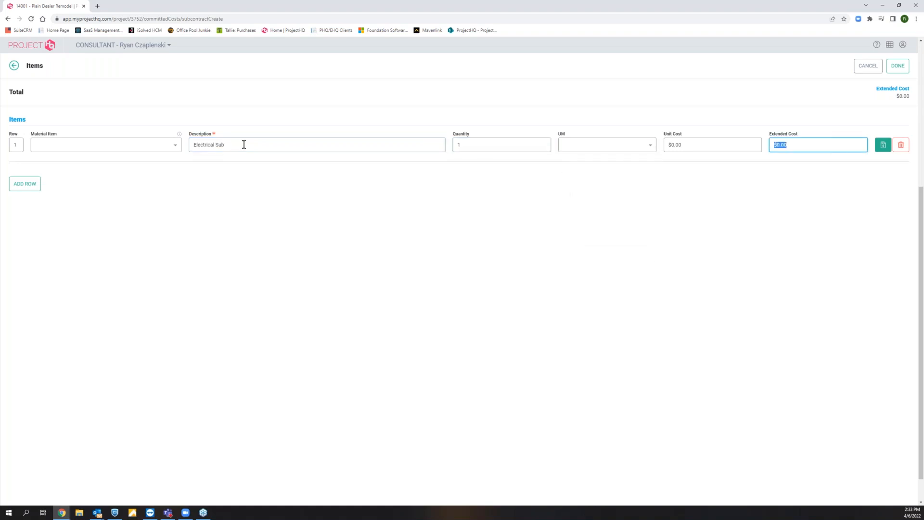
{"action": "type", "text": "250000"}
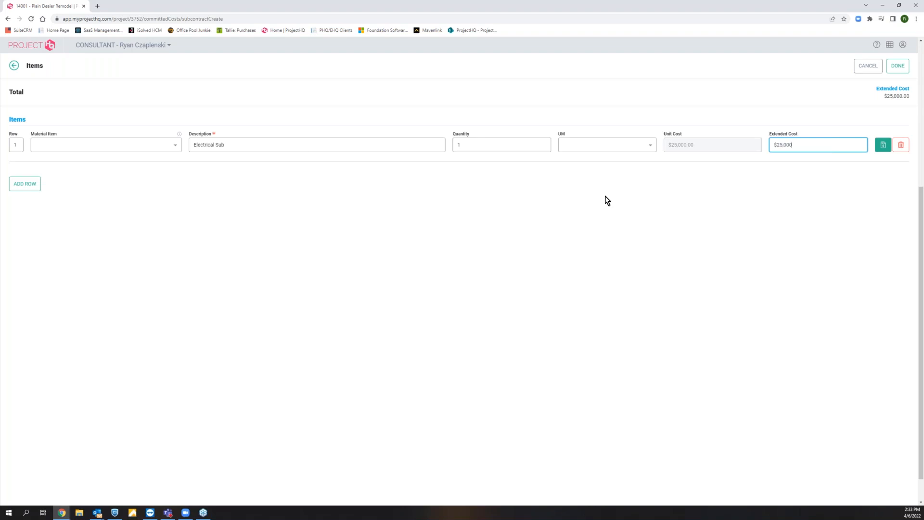
{"action": "triple_click", "coordinate": [805, 142]}
Assign the item's budget impact to cost code 16000 - ELECTRICAL and cost class 3 - Subcontractors, and save the impact.
{"action": "left_click", "coordinate": [879, 152]}
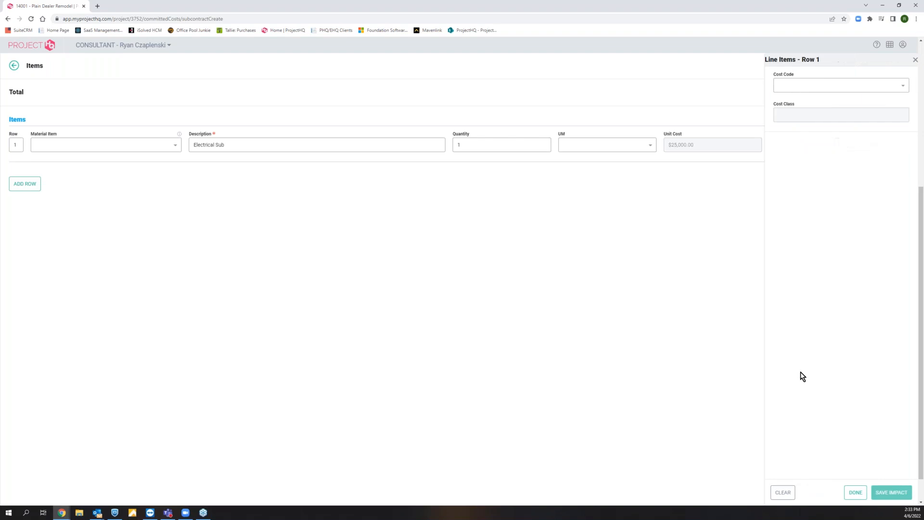
{"action": "left_click", "coordinate": [840, 86]}
{"action": "type", "text": "e"}
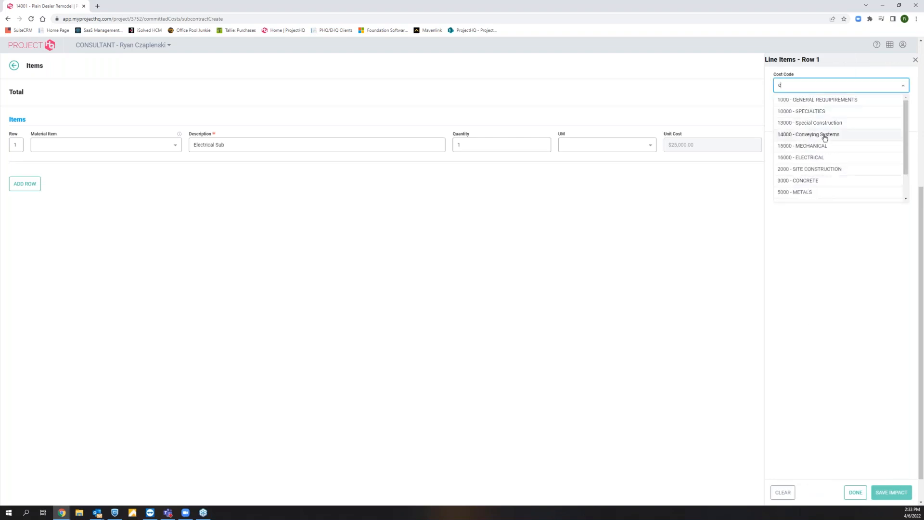
{"action": "type", "text": "lec"}
{"action": "left_click", "coordinate": [794, 101]}
{"action": "left_click", "coordinate": [810, 117]}
{"action": "left_click", "coordinate": [790, 151]}
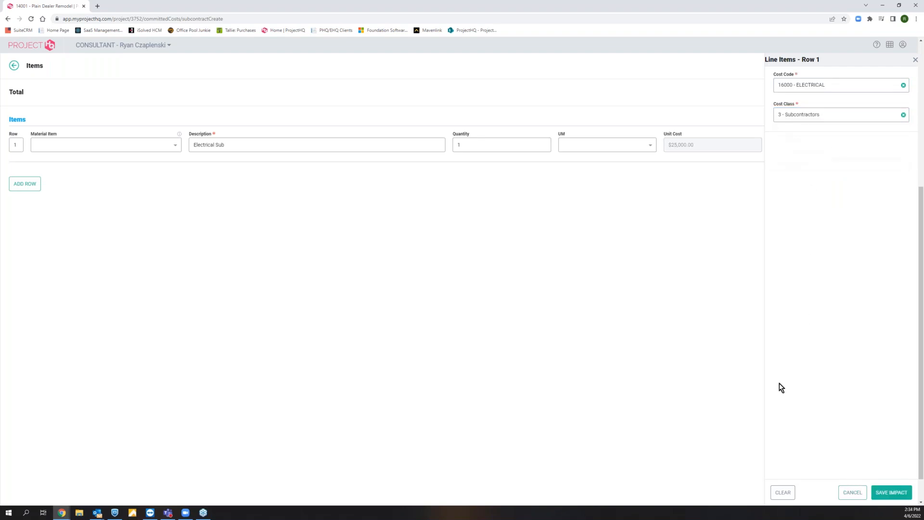
{"action": "left_click", "coordinate": [891, 491]}
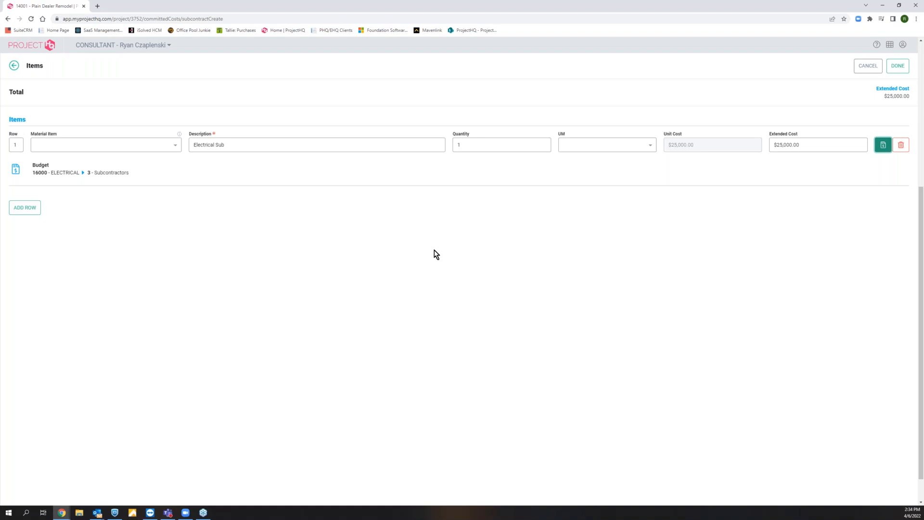
Change the first item's description to Trenching, with quantity 200, unit of measure Foot and unit cost $25.
{"action": "left_click_drag", "start_coordinate": [198, 150], "coordinate": [174, 160]}
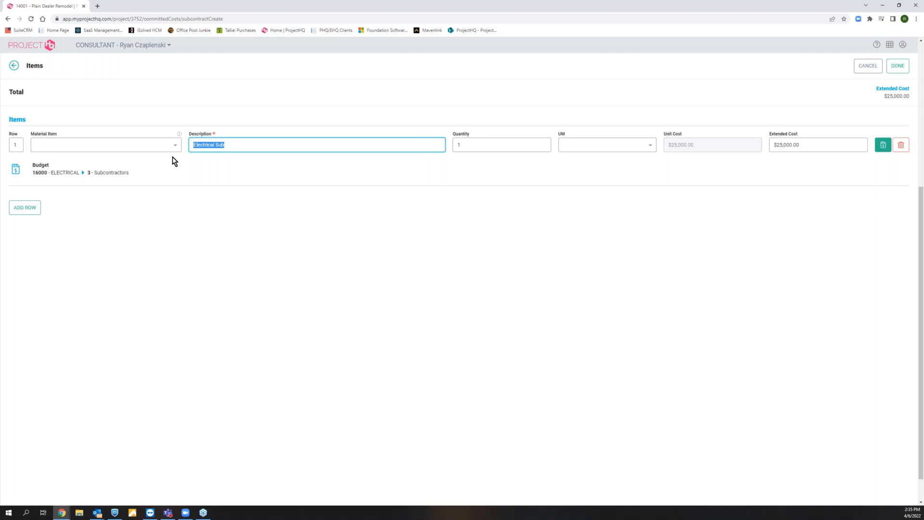
{"action": "type", "text": "Trenching"}
{"action": "key", "text": "Tab"}
{"action": "type", "text": "200"}
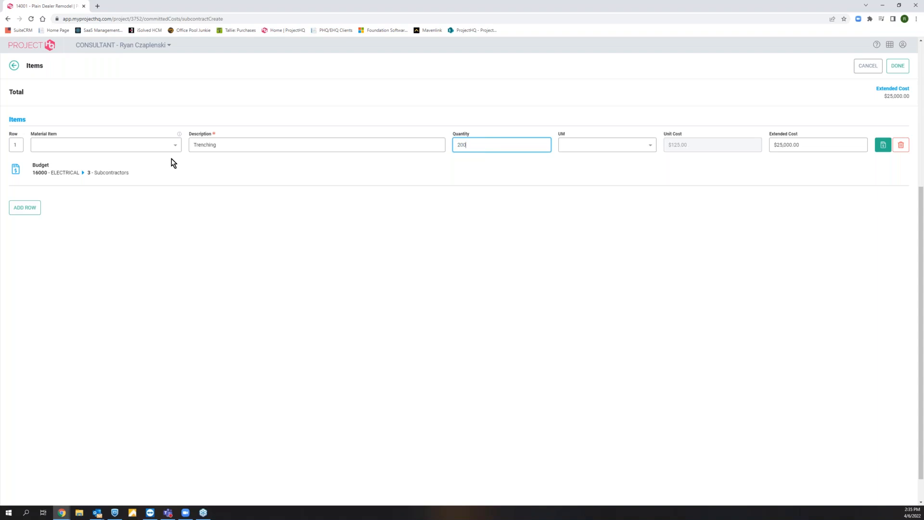
{"action": "key", "text": "Tab"}
{"action": "type", "text": "foot"}
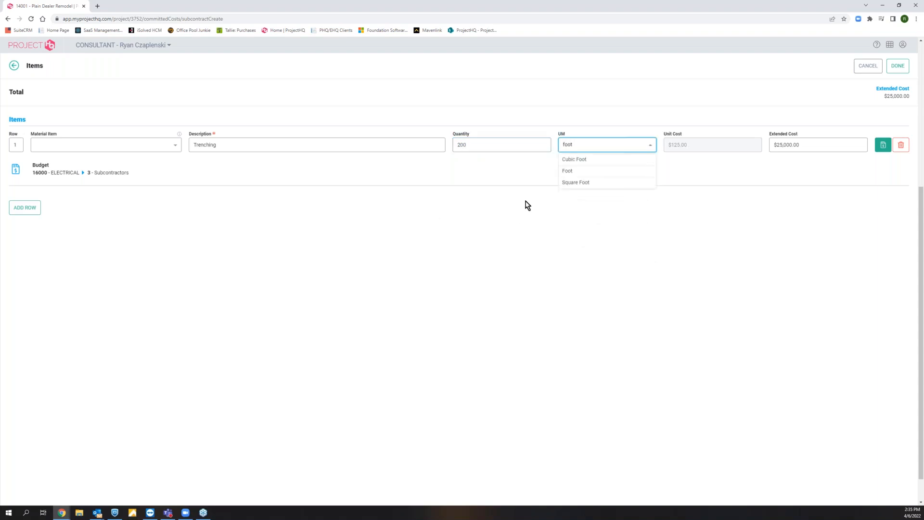
{"action": "left_click", "coordinate": [587, 172]}
{"action": "left_click_drag", "start_coordinate": [824, 149], "coordinate": [750, 142]}
{"action": "key", "text": "BackSpace"}
{"action": "left_click", "coordinate": [699, 145]}
{"action": "type", "text": "25"}
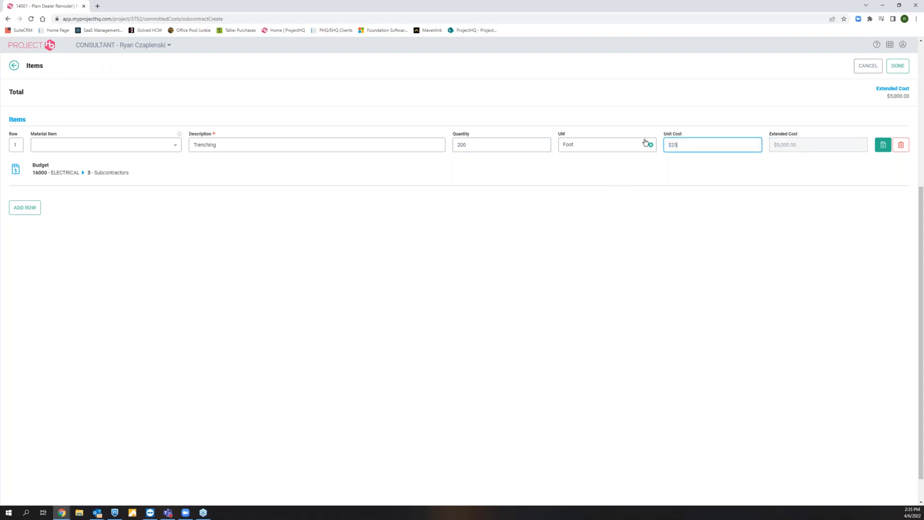
{"action": "left_click", "coordinate": [692, 299]}
Add a second item row described as Install 6" RDP, with quantity 180, unit of measure Foot and unit cost $15.
{"action": "left_click", "coordinate": [30, 207]}
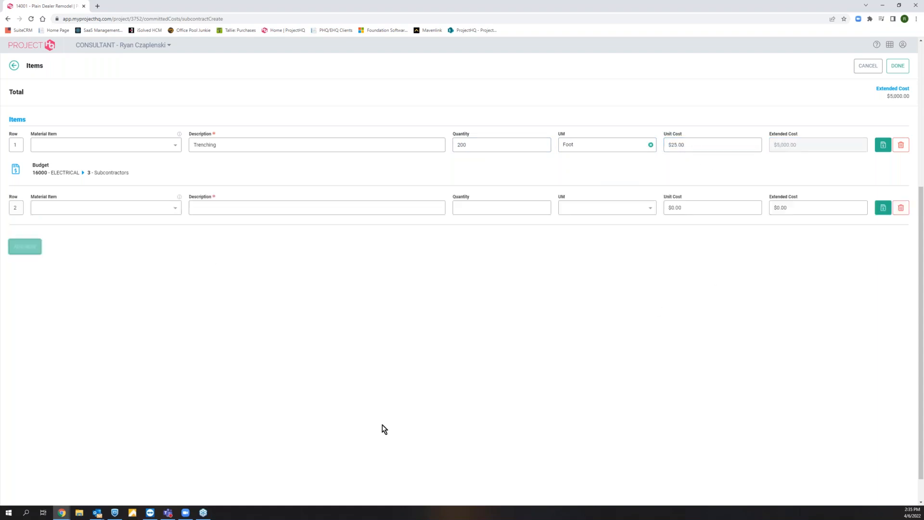
{"action": "left_click", "coordinate": [230, 207]}
{"action": "type", "text": "Install "}
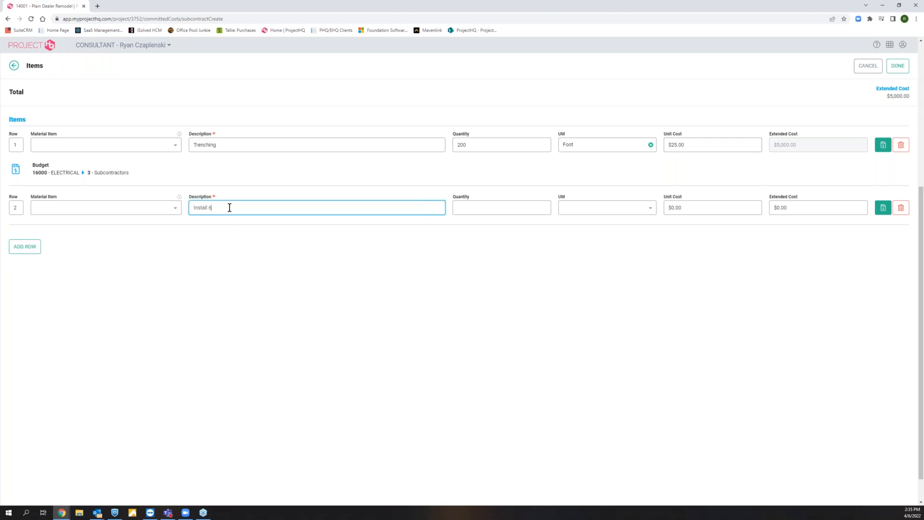
{"action": "type", "text": "6\" RDP"}
{"action": "key", "text": "Tab"}
{"action": "type", "text": "180"}
{"action": "key", "text": "Tab"}
{"action": "type", "text": "foot"}
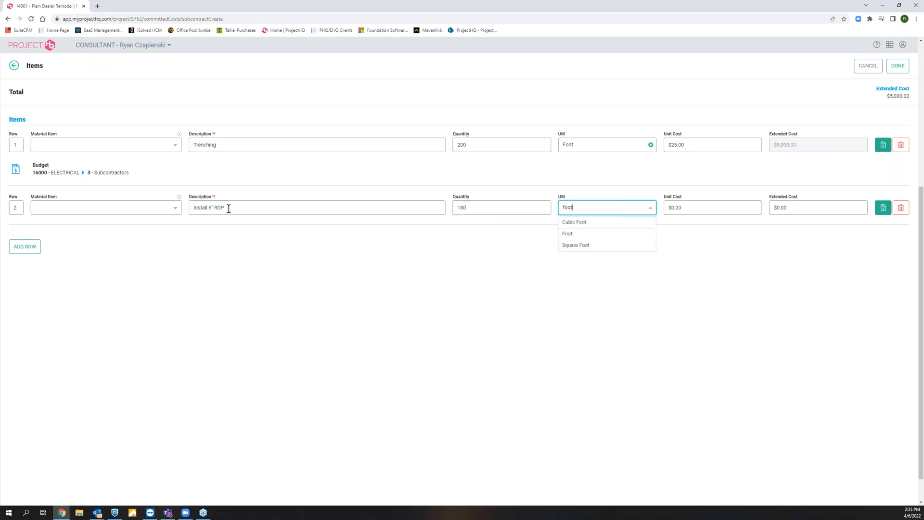
{"action": "key", "text": "Tab"}
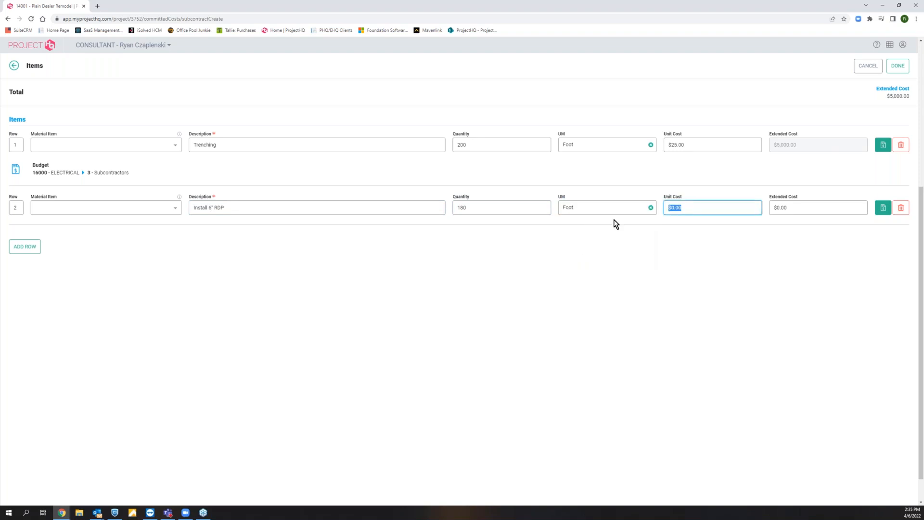
{"action": "type", "text": "15"}
{"action": "key", "text": "Tab"}
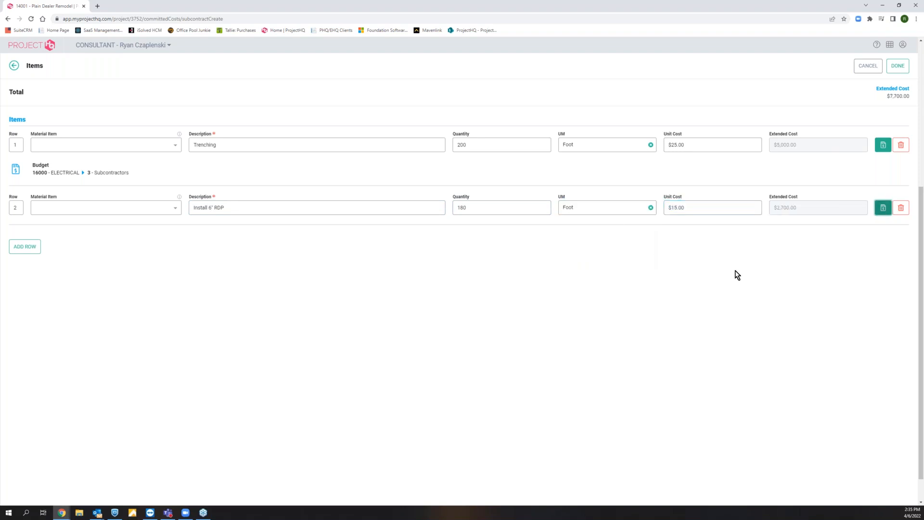
Browse the cost codes available for the second item and close its budget impact without assigning one.
{"action": "left_click", "coordinate": [876, 206]}
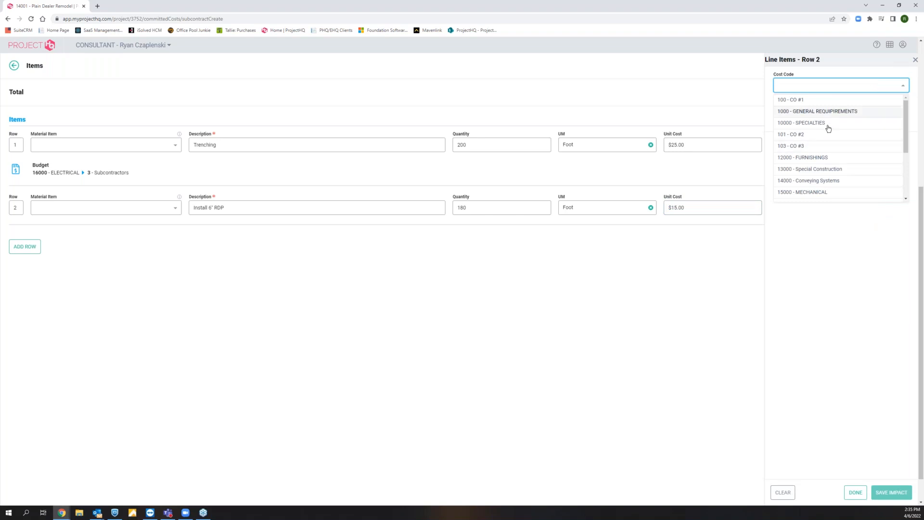
{"action": "scroll", "coordinate": [854, 166], "scroll_direction": "down", "scroll_amount": 3}
{"action": "scroll", "coordinate": [854, 169], "scroll_direction": "up", "scroll_amount": 3}
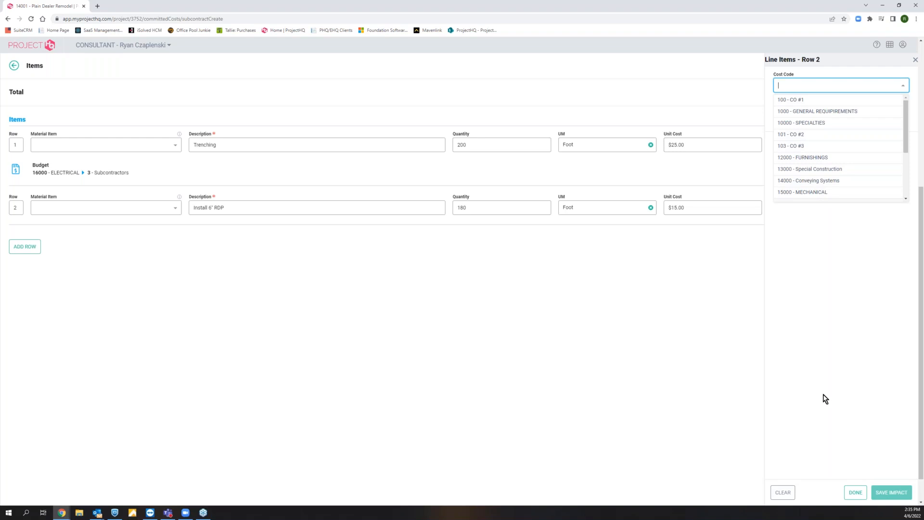
{"action": "left_click", "coordinate": [855, 493]}
{"action": "left_click", "coordinate": [855, 492]}
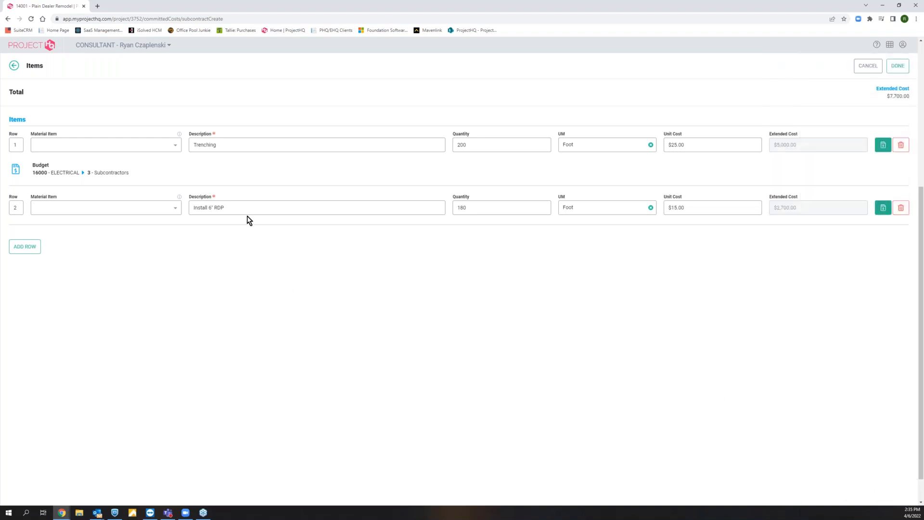
Delete the Install 6" RDP row from the subcontract items and confirm the deletion.
{"action": "left_click_drag", "start_coordinate": [259, 145], "coordinate": [193, 143]}
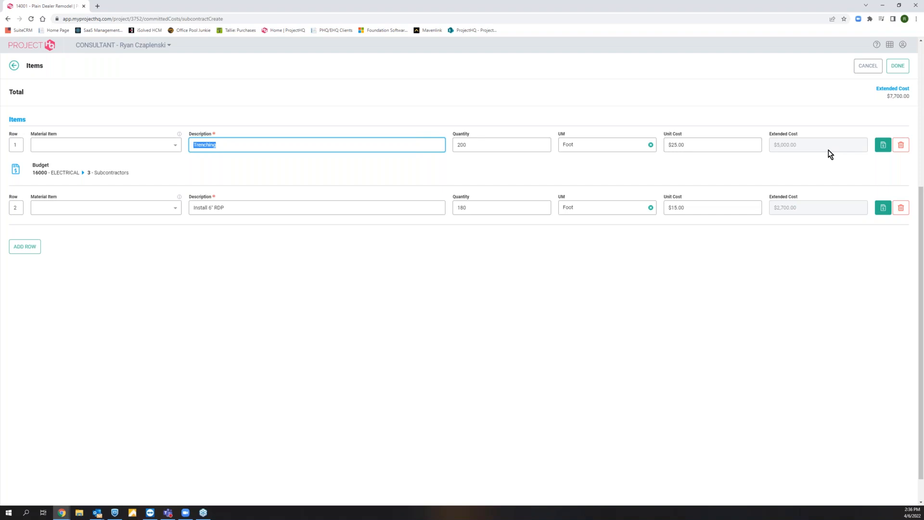
{"action": "left_click", "coordinate": [900, 207]}
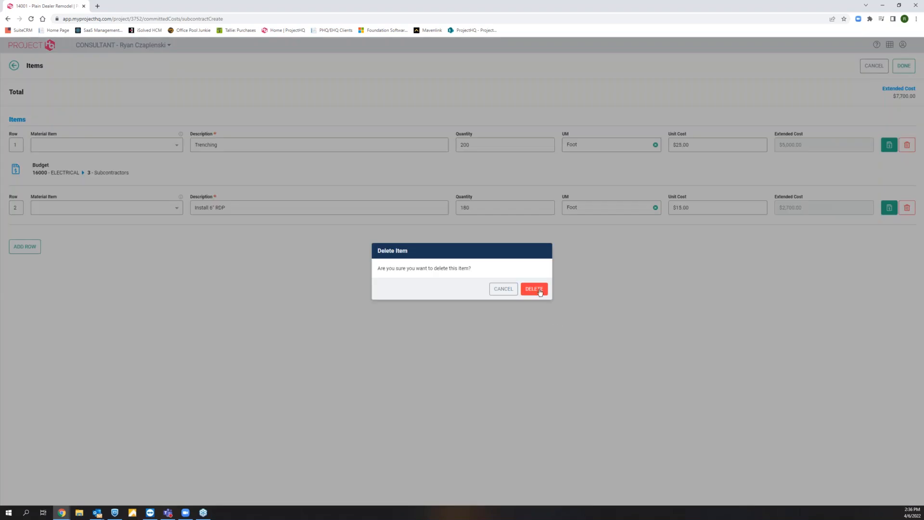
{"action": "left_click", "coordinate": [533, 289]}
Change the remaining subcontract item's description to Electrical Sub and its quantity to 1.
{"action": "left_click", "coordinate": [230, 147]}
{"action": "type", "text": "Elect"}
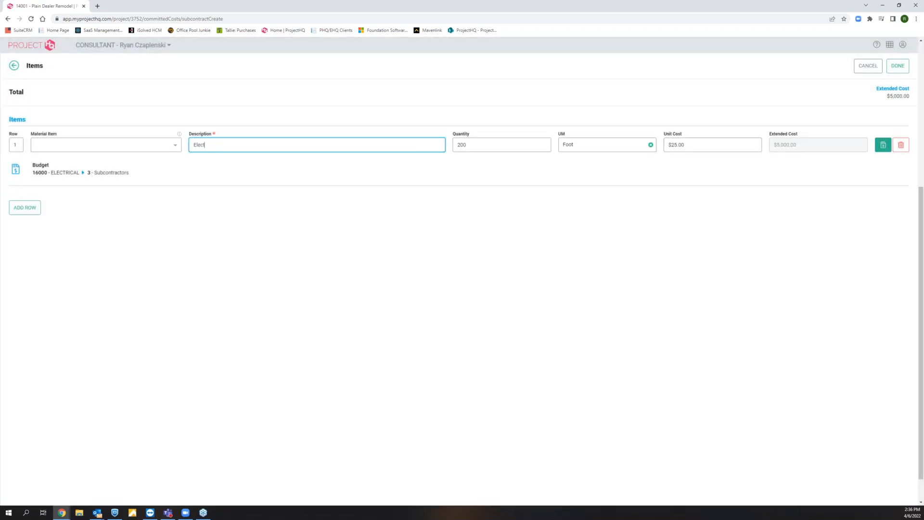
{"action": "type", "text": "rical Sub"}
{"action": "key", "text": "Tab"}
{"action": "type", "text": "1"}
{"action": "key", "text": "Tab"}
{"action": "key", "text": "Tab"}
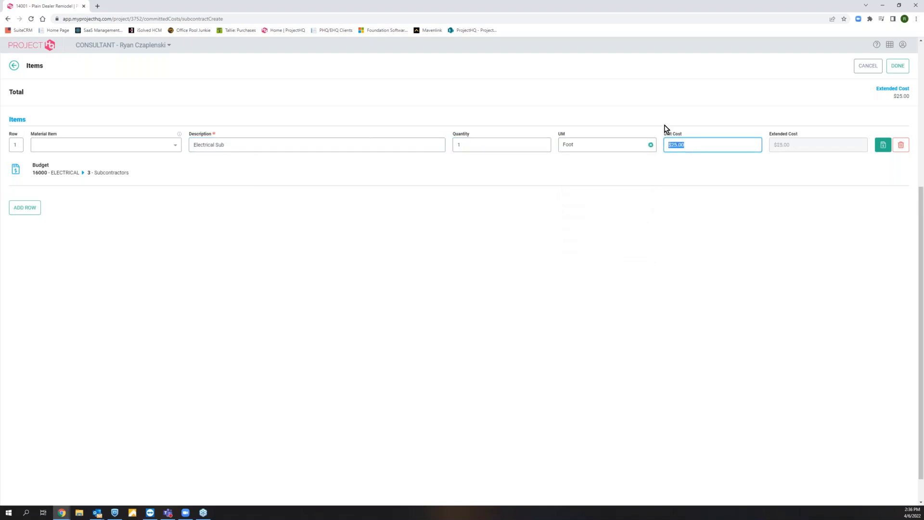
Clear the item's unit of measure, zero its unit cost so an extended cost of $25,000 can be entered, and finish the items.
{"action": "left_click", "coordinate": [651, 145]}
{"action": "type", "text": "0"}
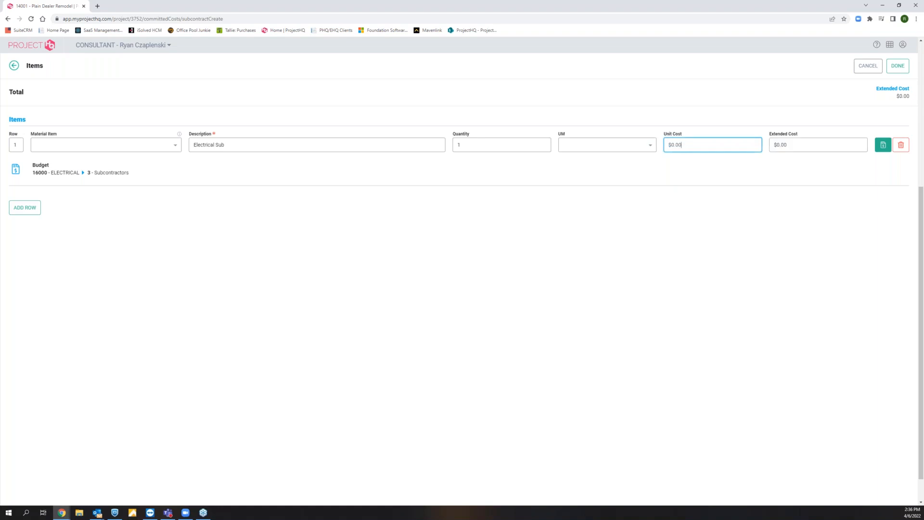
{"action": "left_click", "coordinate": [820, 145]}
{"action": "type", "text": "250000"}
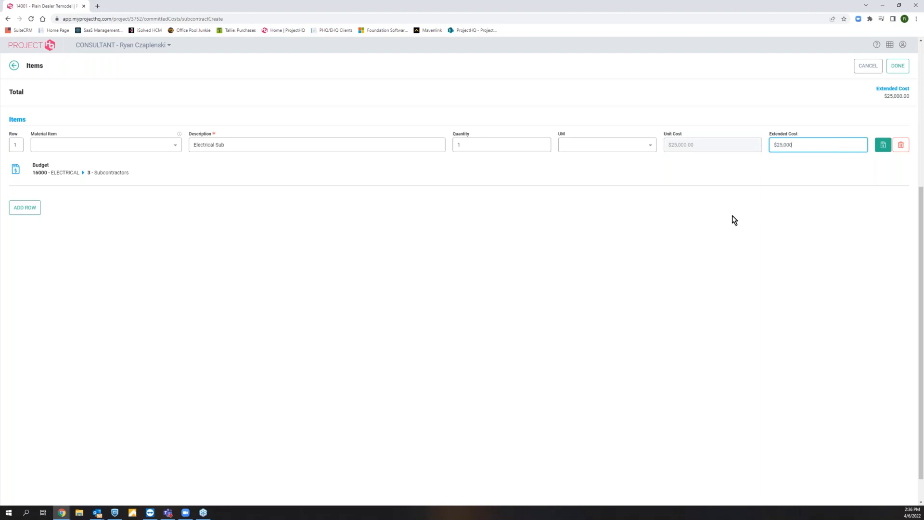
{"action": "left_click", "coordinate": [897, 66]}
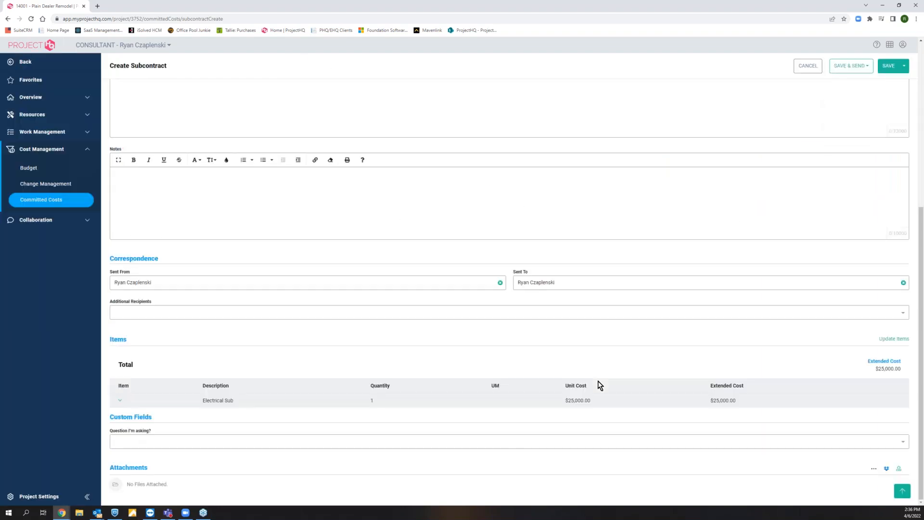
Review the new subcontract form from the general details through correspondence, items, custom fields and attachments.
{"action": "scroll", "coordinate": [643, 368], "scroll_direction": "up", "scroll_amount": 5}
{"action": "scroll", "coordinate": [641, 361], "scroll_direction": "down", "scroll_amount": 5}
{"action": "scroll", "coordinate": [619, 355], "scroll_direction": "up", "scroll_amount": 5}
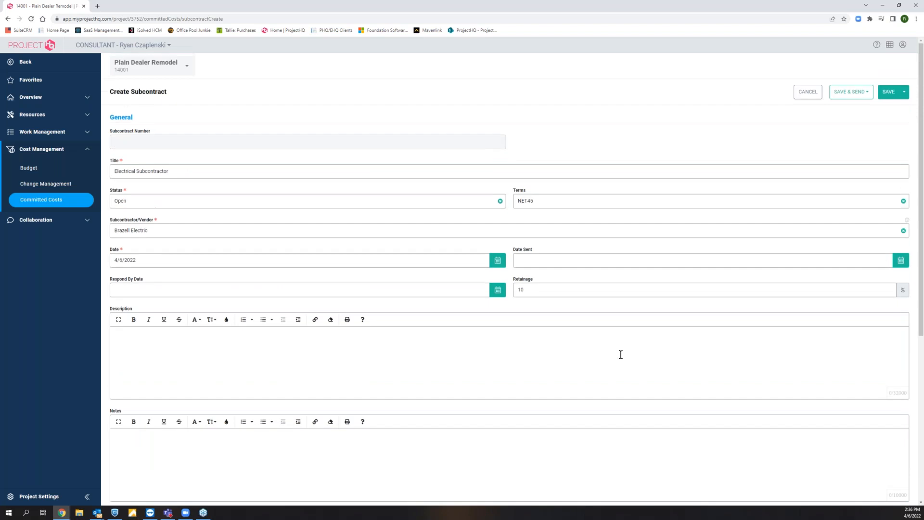
{"action": "scroll", "coordinate": [618, 355], "scroll_direction": "down", "scroll_amount": 4}
{"action": "scroll", "coordinate": [383, 245], "scroll_direction": "down", "scroll_amount": 2}
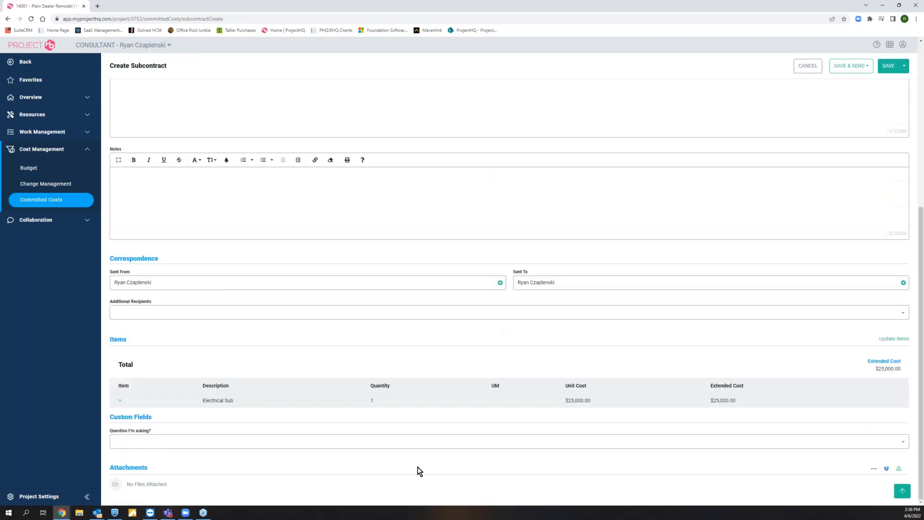
{"action": "scroll", "coordinate": [339, 429], "scroll_direction": "up", "scroll_amount": 10}
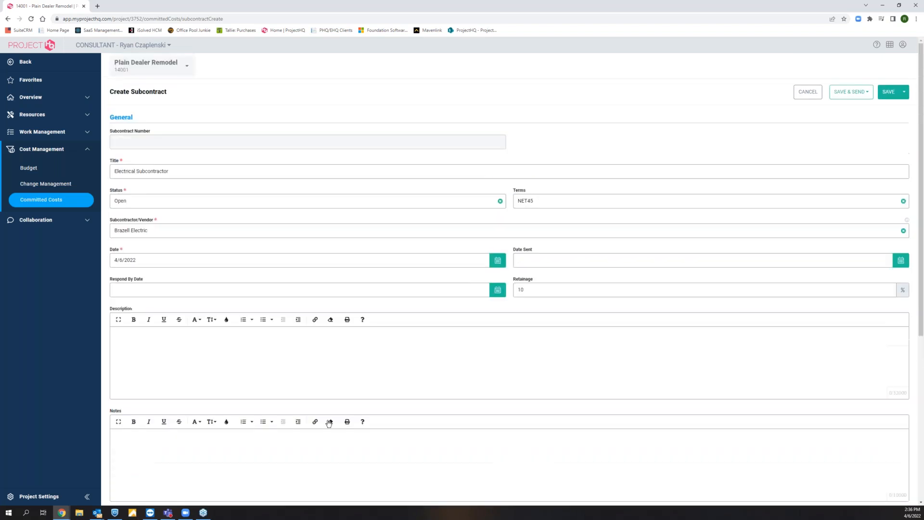
{"action": "scroll", "coordinate": [262, 407], "scroll_direction": "down", "scroll_amount": 3}
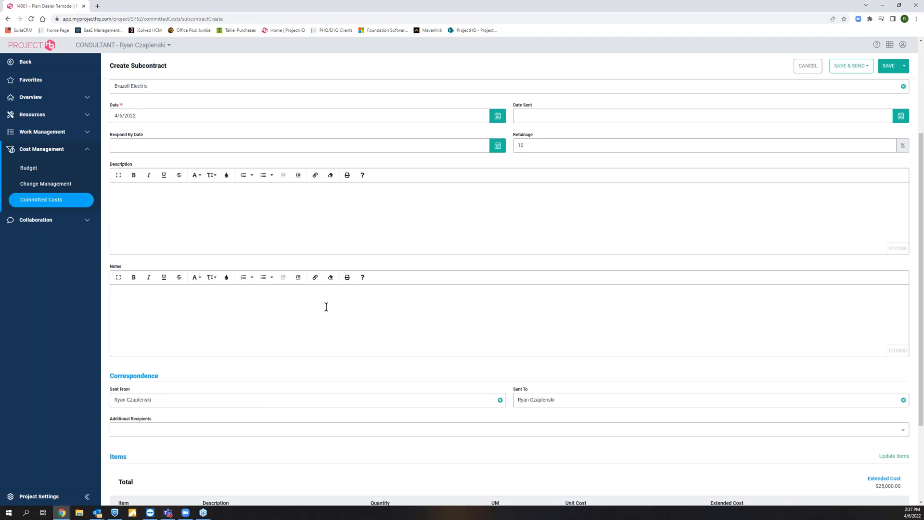
{"action": "scroll", "coordinate": [325, 306], "scroll_direction": "down", "scroll_amount": 3}
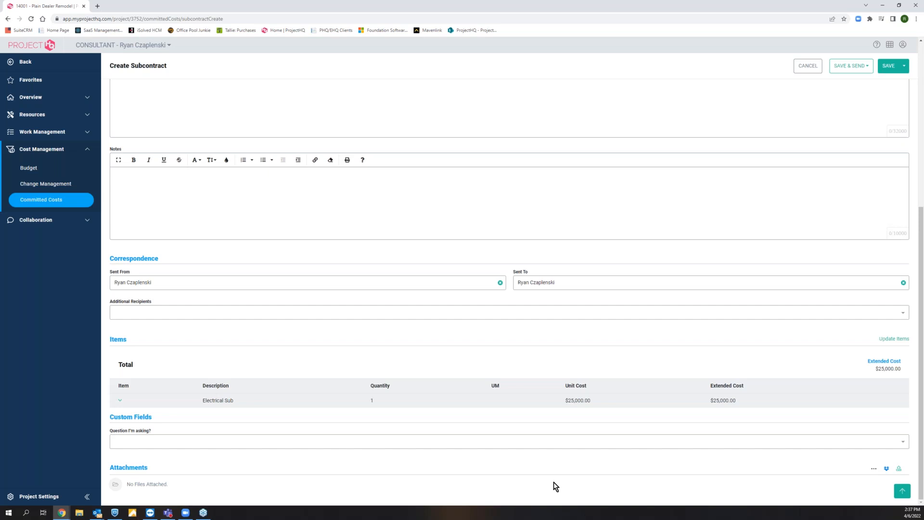
Save and send the new electrical subcontract using the Standard Subcontract template.
{"action": "scroll", "coordinate": [681, 334], "scroll_direction": "up", "scroll_amount": 5}
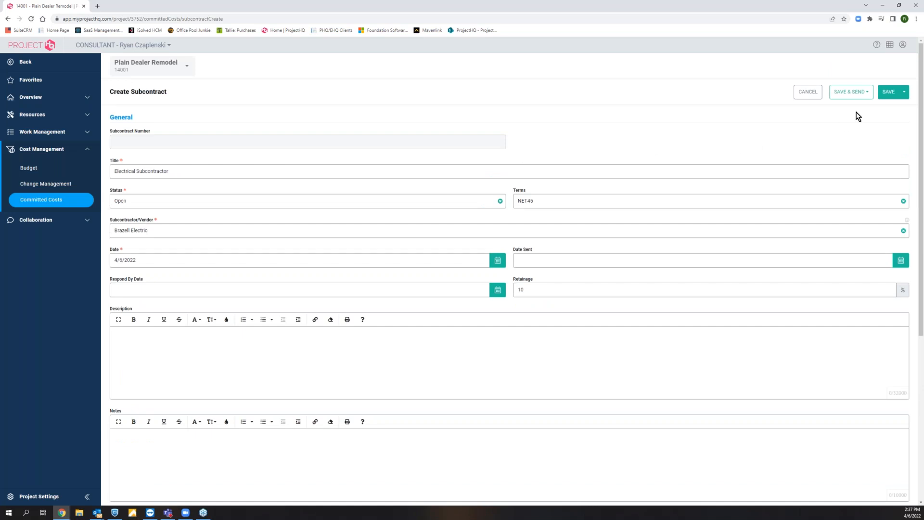
{"action": "left_click", "coordinate": [850, 91]}
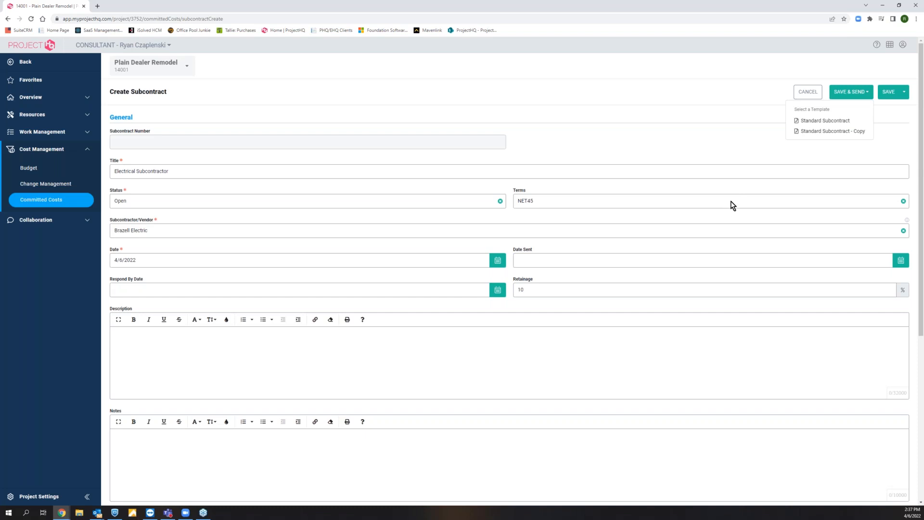
{"action": "left_click", "coordinate": [821, 120]}
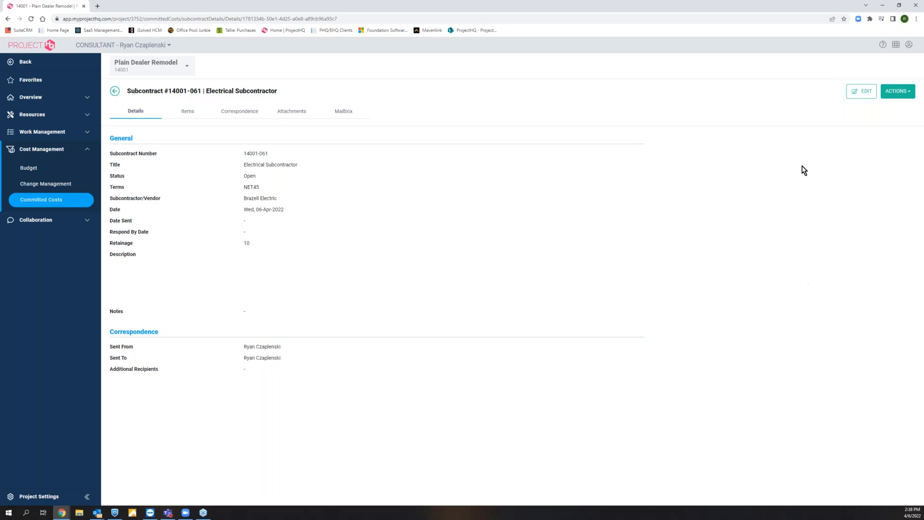
Edit the subcontract's title to Electrical Subcontractor s, check the additional save options, and save the change.
{"action": "left_click", "coordinate": [860, 90]}
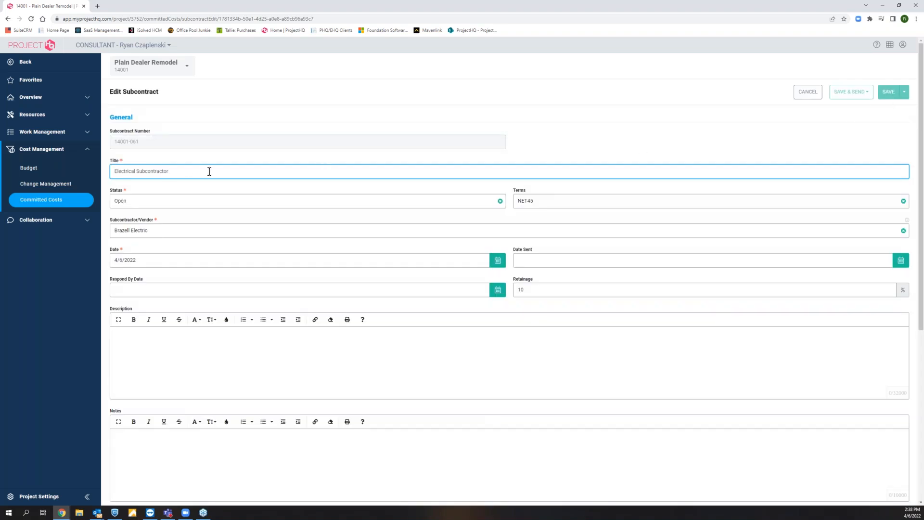
{"action": "type", "text": "s"}
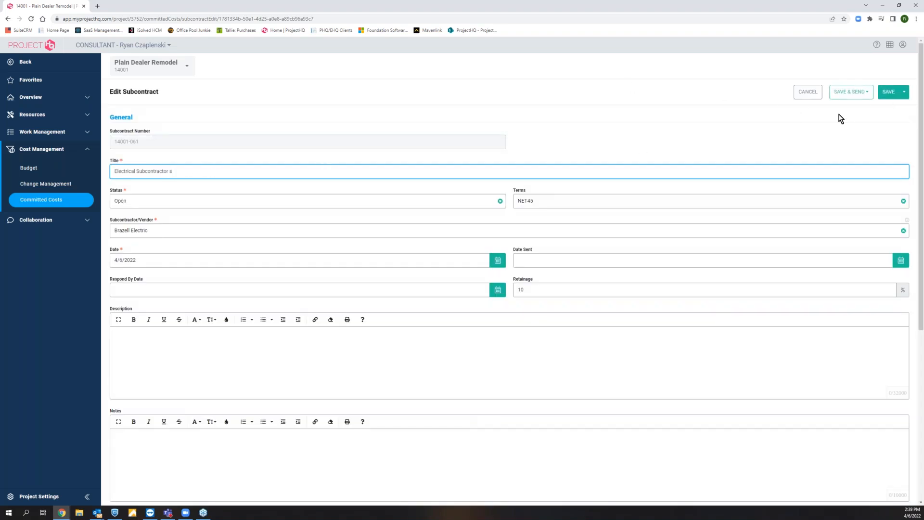
{"action": "left_click", "coordinate": [904, 92]}
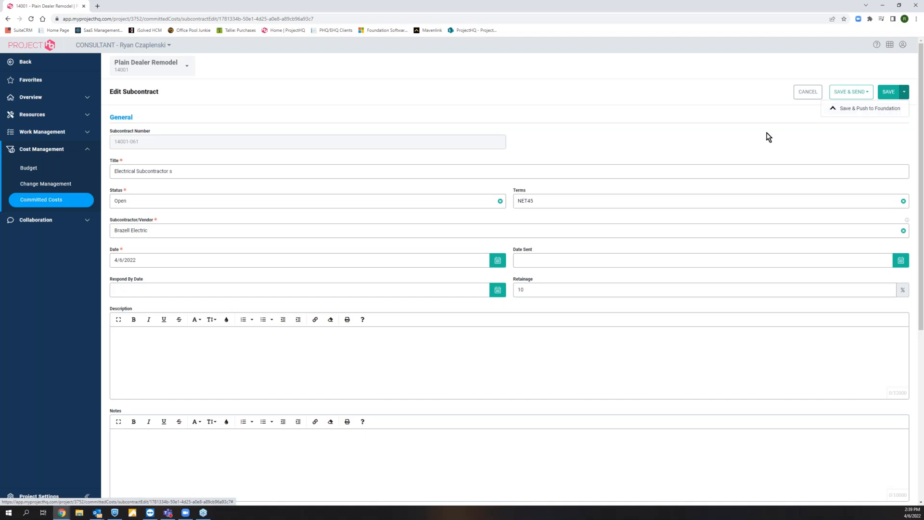
{"action": "left_click", "coordinate": [618, 95]}
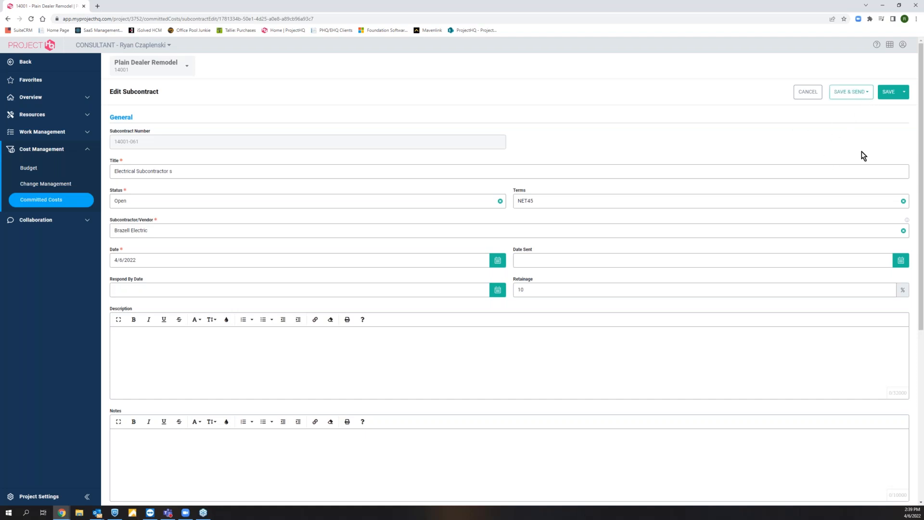
{"action": "left_click", "coordinate": [888, 92]}
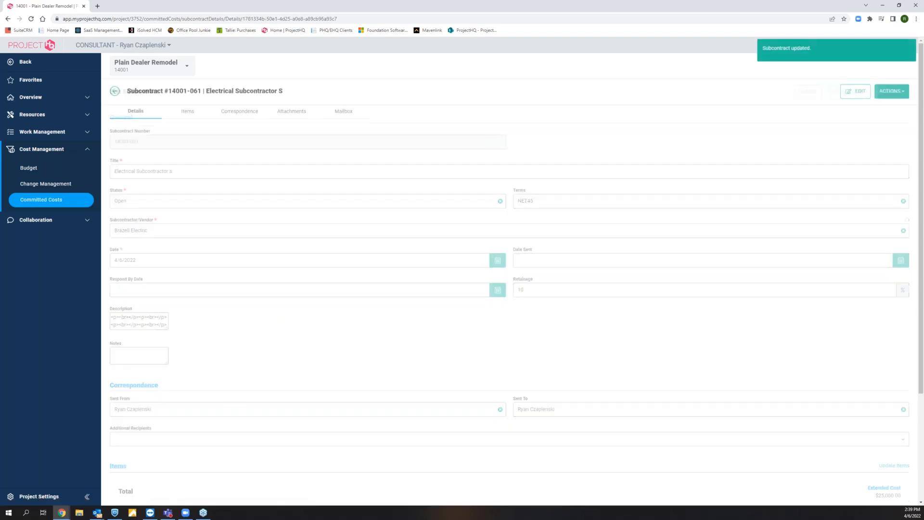
Push the saved electrical subcontract to Foundation and close the transfer dialog.
{"action": "left_click", "coordinate": [899, 95]}
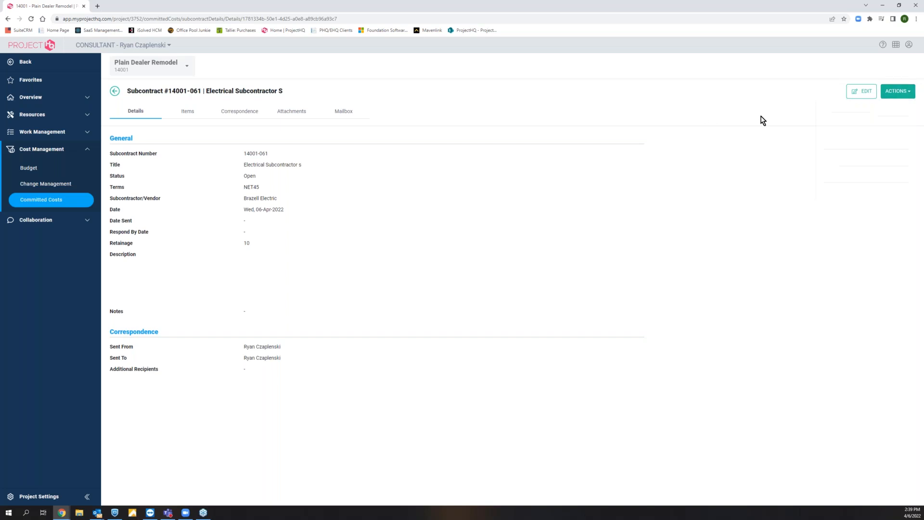
{"action": "left_click", "coordinate": [899, 95]}
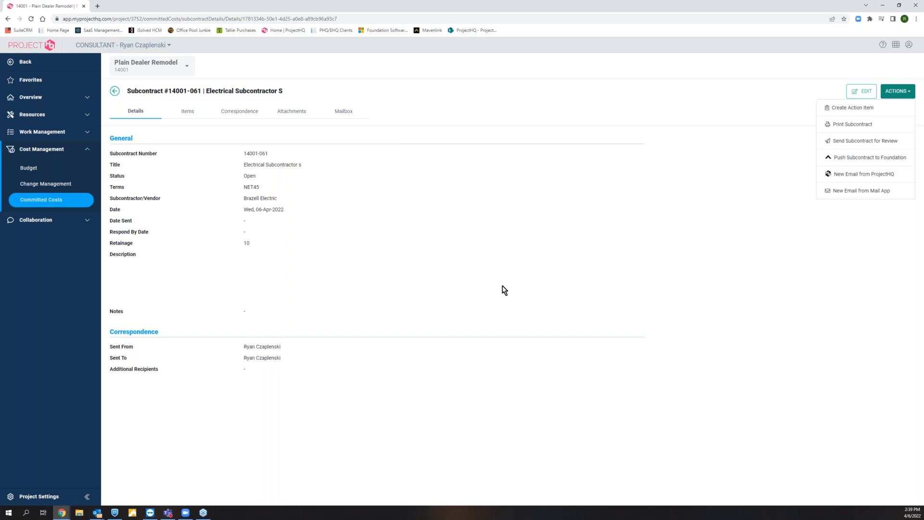
{"action": "left_click", "coordinate": [837, 158]}
{"action": "left_click", "coordinate": [536, 299]}
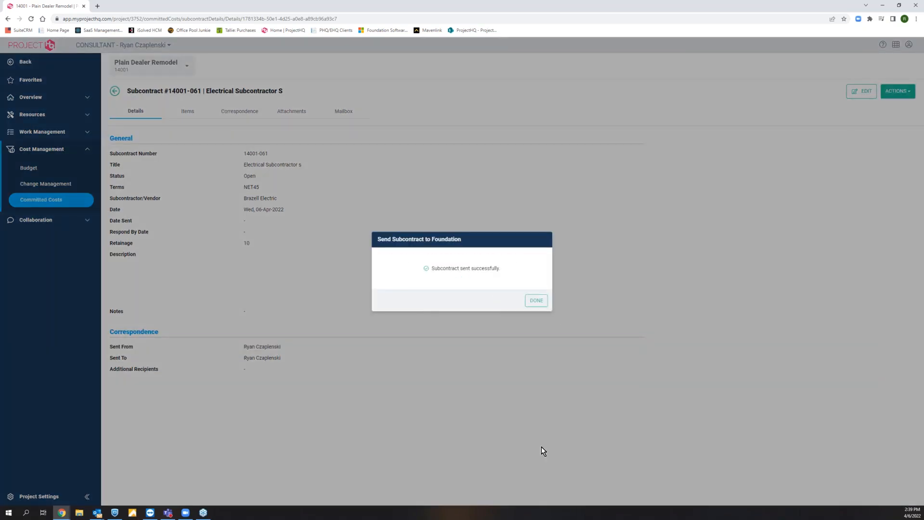
{"action": "left_click", "coordinate": [542, 304]}
Open RFI #0003 from the open RFIs in the project's documents and view its available actions.
{"action": "left_click", "coordinate": [114, 90]}
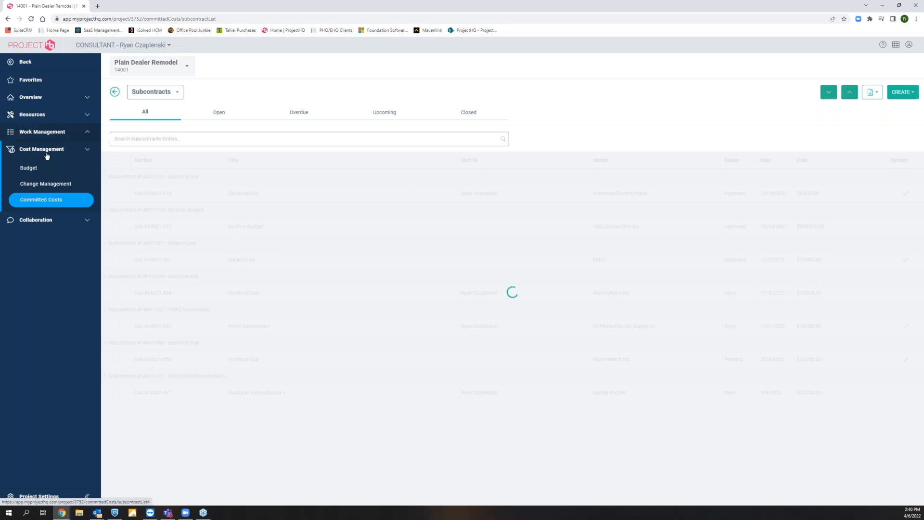
{"action": "left_click", "coordinate": [42, 133]}
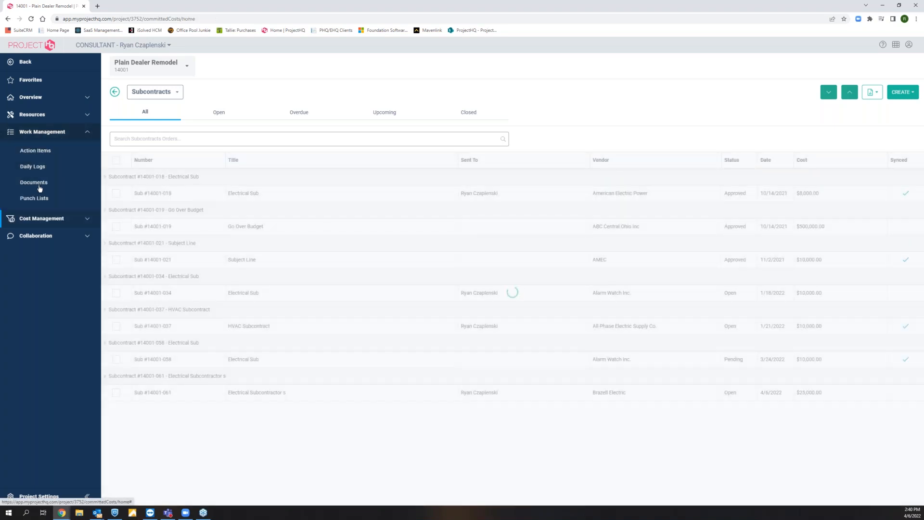
{"action": "left_click", "coordinate": [39, 183]}
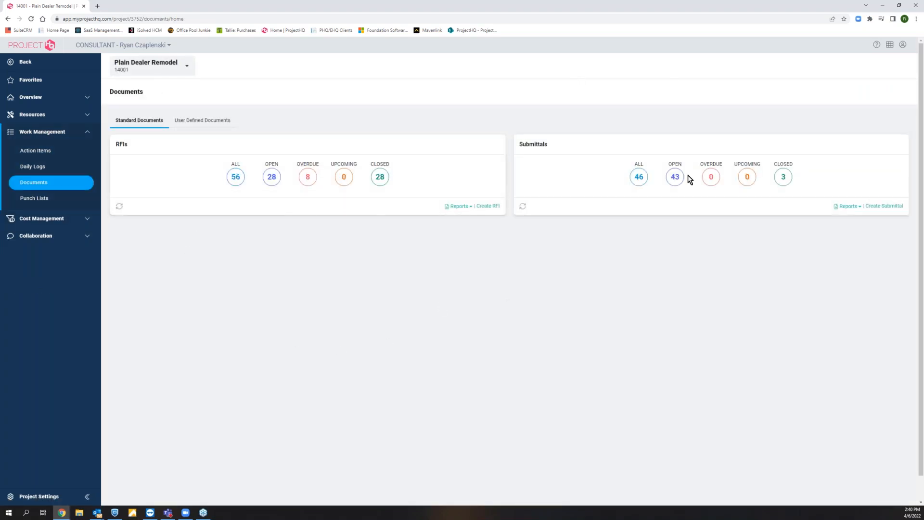
{"action": "left_click", "coordinate": [270, 182]}
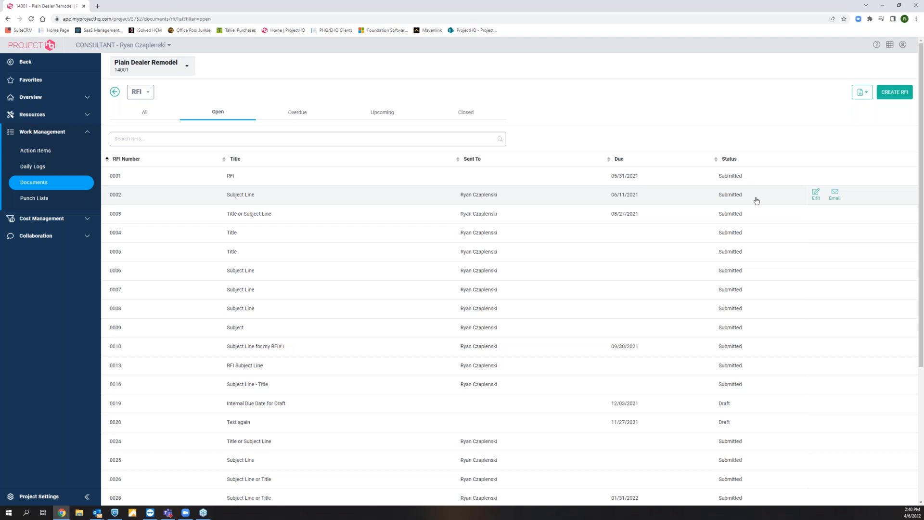
{"action": "left_click", "coordinate": [158, 216]}
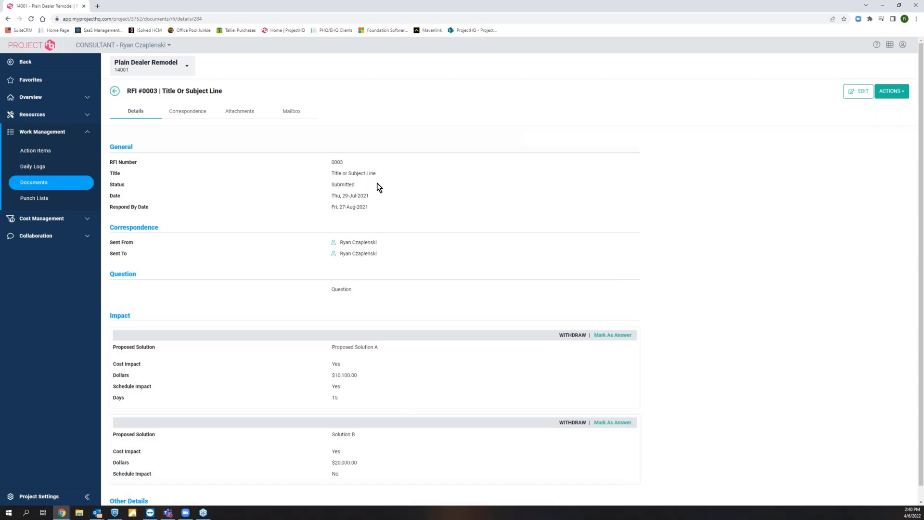
{"action": "left_click", "coordinate": [902, 95]}
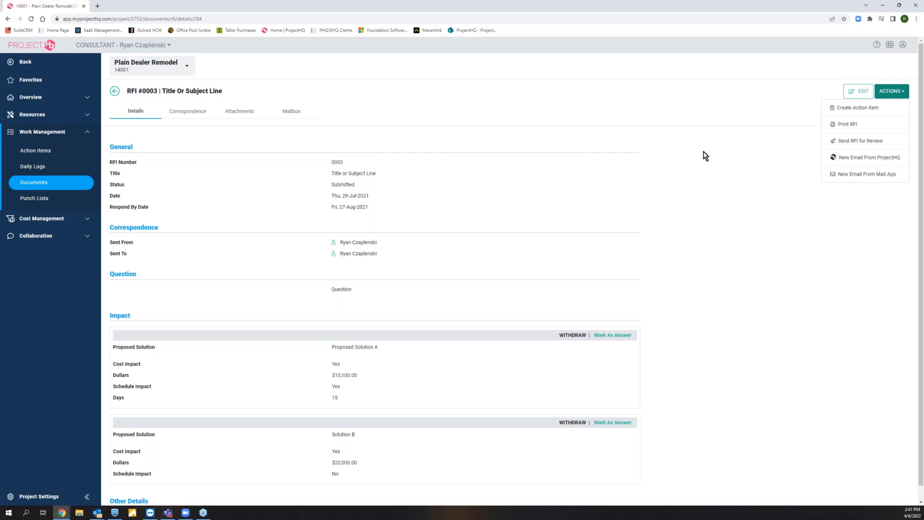
{"action": "left_click", "coordinate": [690, 270]}
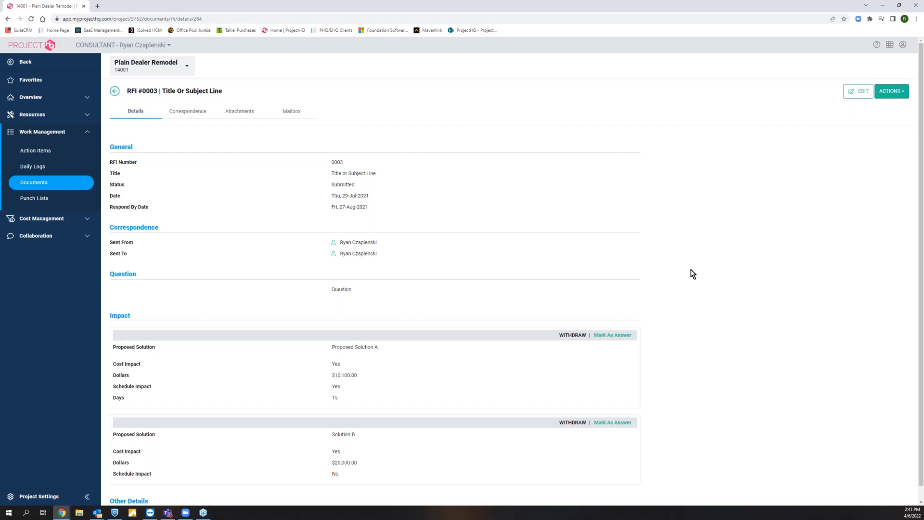
View the items of submittal #44, Parking Lot Lighting Package, from the project's open submittals.
{"action": "left_click", "coordinate": [115, 91]}
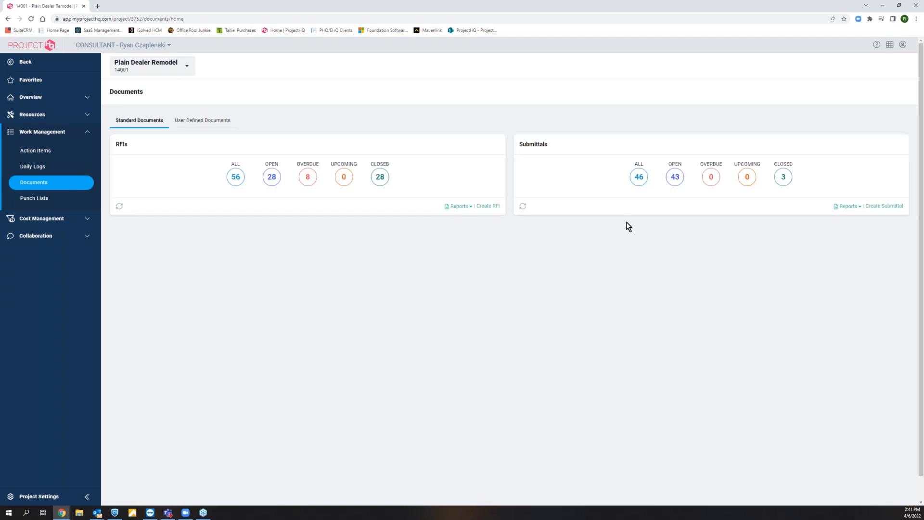
{"action": "left_click", "coordinate": [674, 177]}
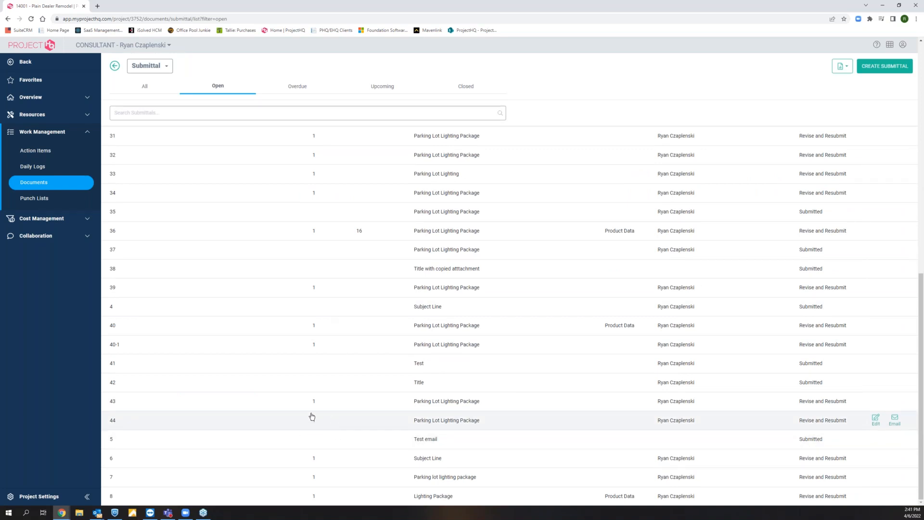
{"action": "left_click", "coordinate": [230, 450]}
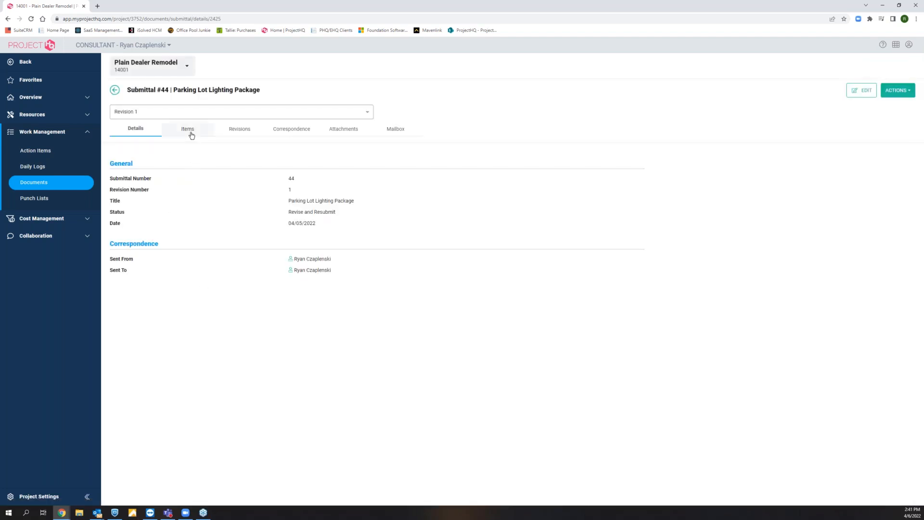
{"action": "left_click", "coordinate": [189, 130]}
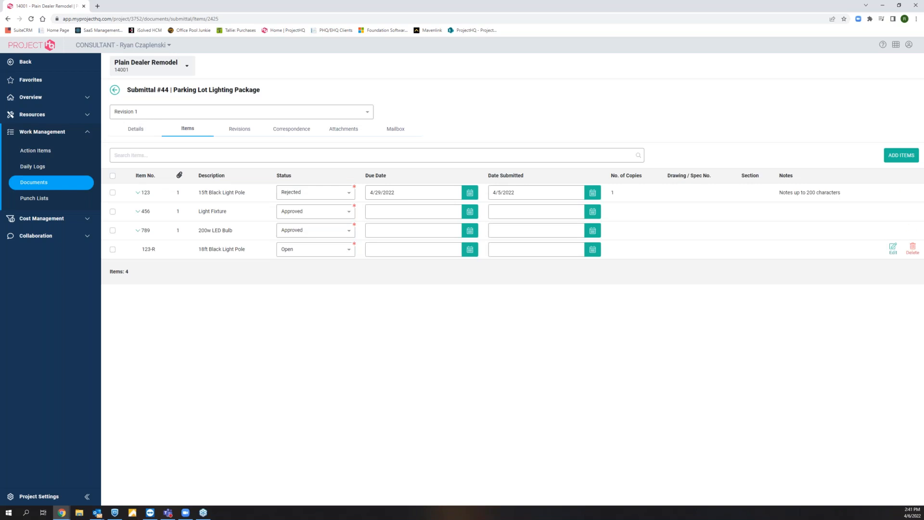
Show the items of the submittal's Original version and check which revisions can be chosen.
{"action": "left_click", "coordinate": [192, 112]}
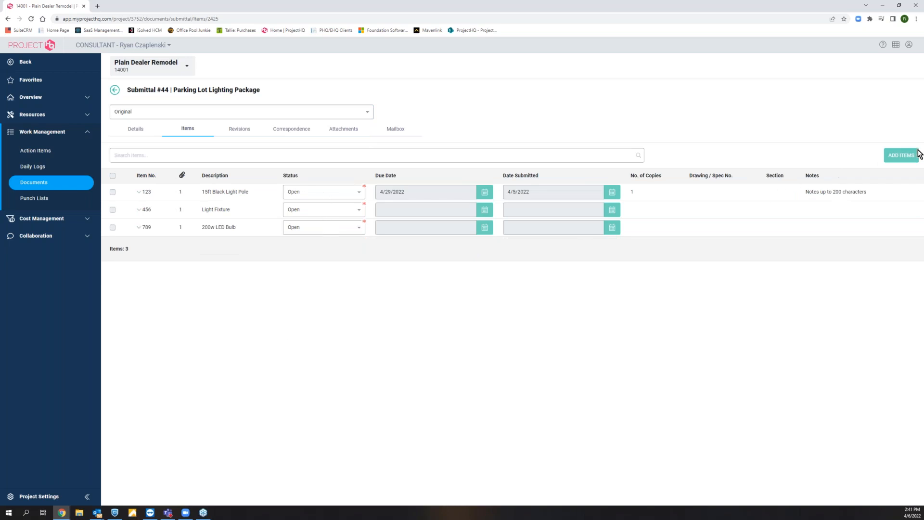
{"action": "left_click", "coordinate": [367, 114]}
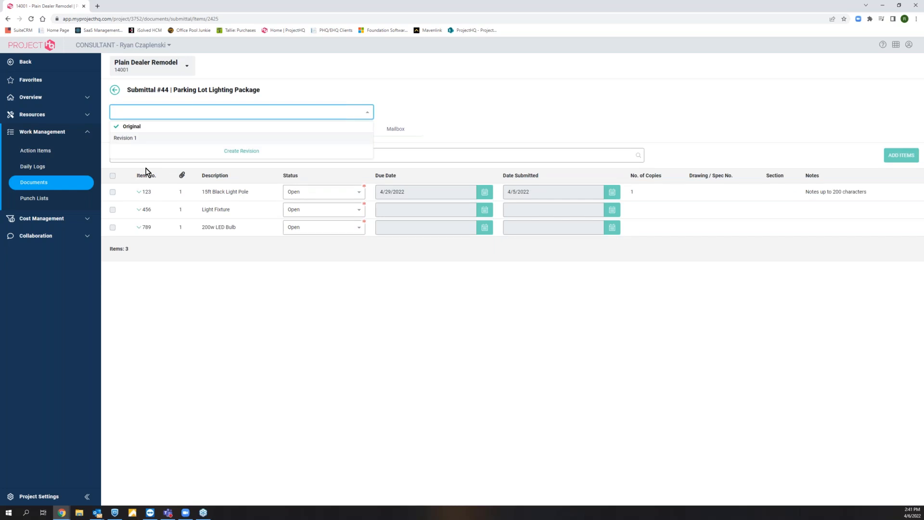
{"action": "left_click", "coordinate": [216, 366]}
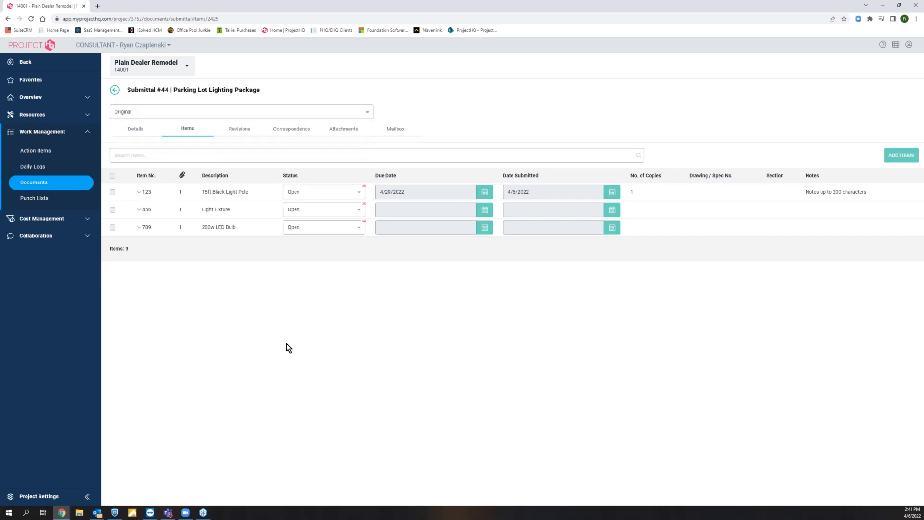
View the submittal's revisions, mailbox, attachments and details, and return to the project's documents overview.
{"action": "left_click", "coordinate": [243, 129]}
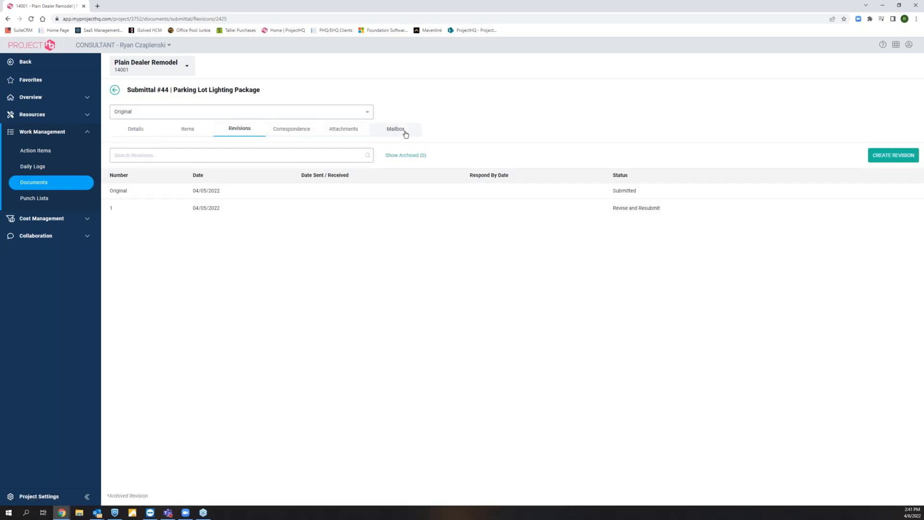
{"action": "left_click", "coordinate": [400, 130]}
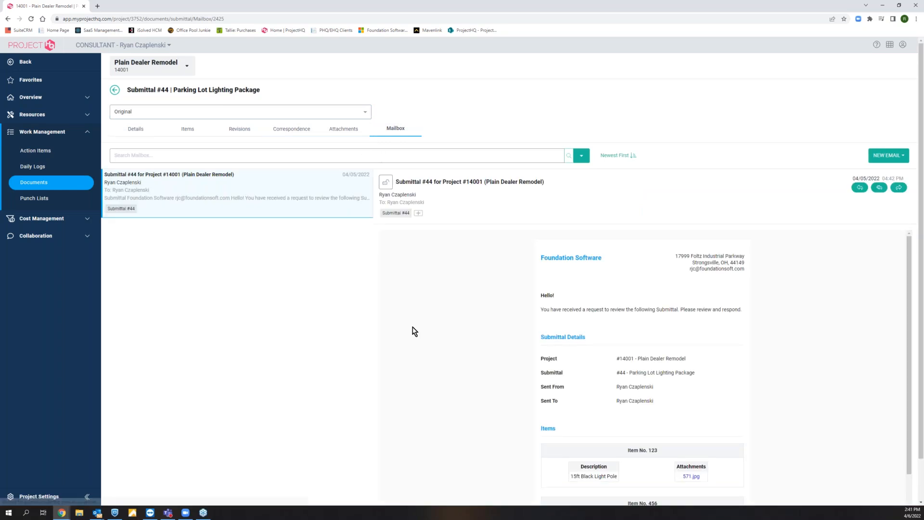
{"action": "left_click", "coordinate": [343, 128]}
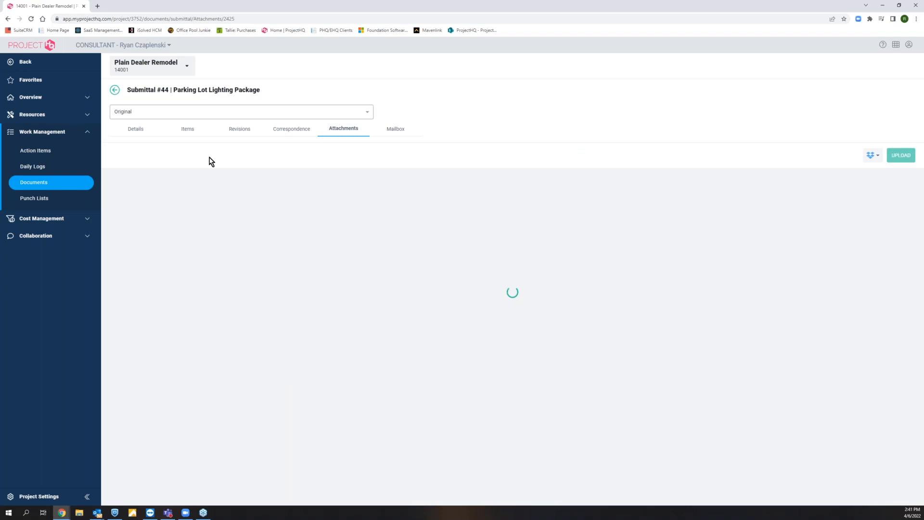
{"action": "left_click", "coordinate": [143, 129]}
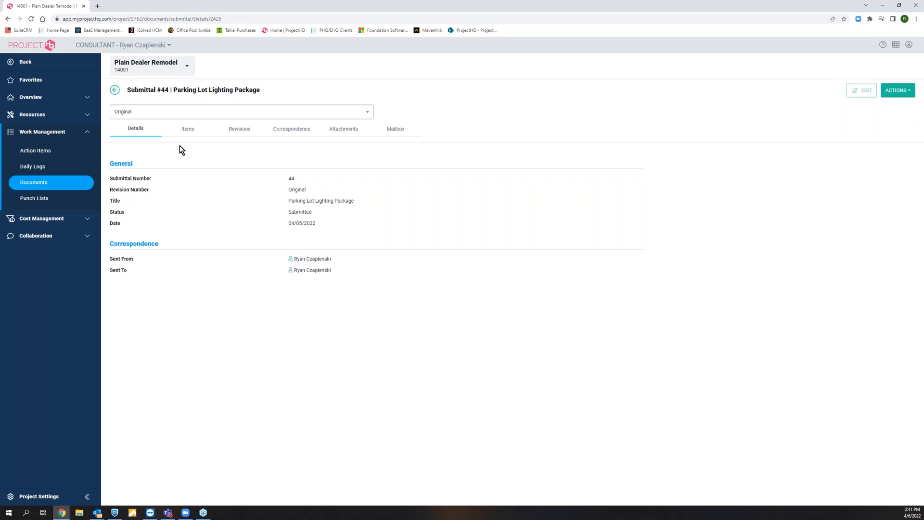
{"action": "left_click", "coordinate": [115, 90]}
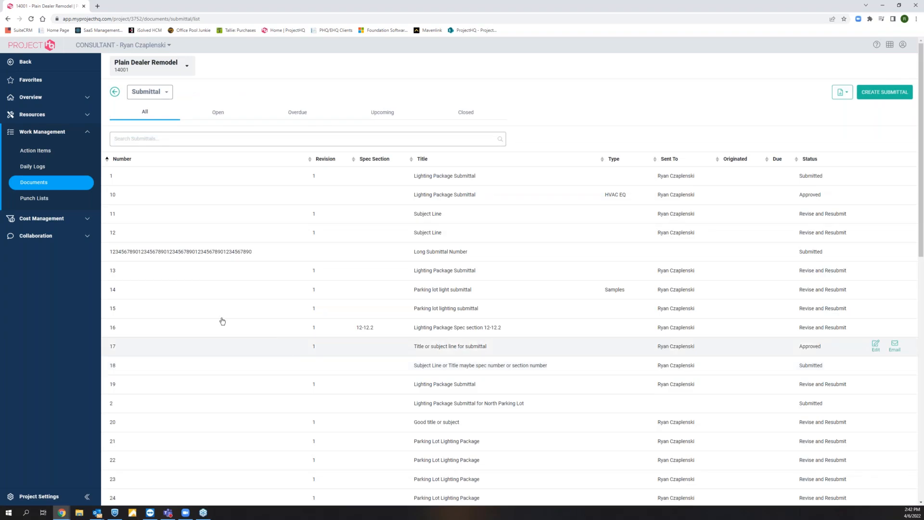
{"action": "left_click", "coordinate": [115, 91]}
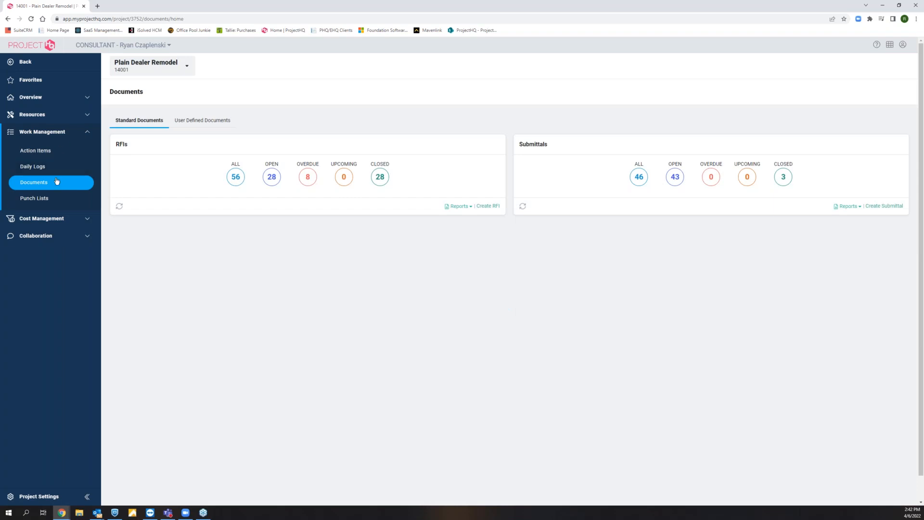
Switch to Foundation and generate the PO/Sub and Change Order Sync report for all jobs, sorted by job number.
{"action": "left_click", "coordinate": [50, 220]}
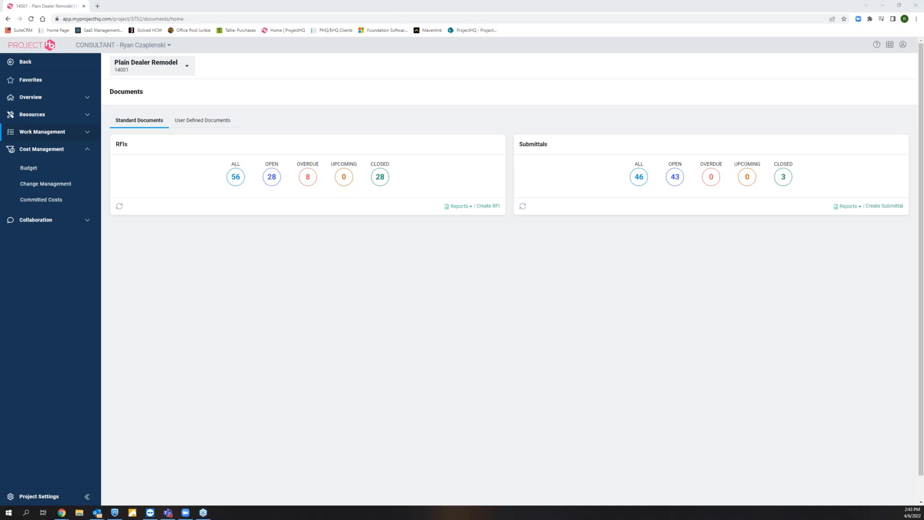
{"action": "key", "text": "alt+Tab"}
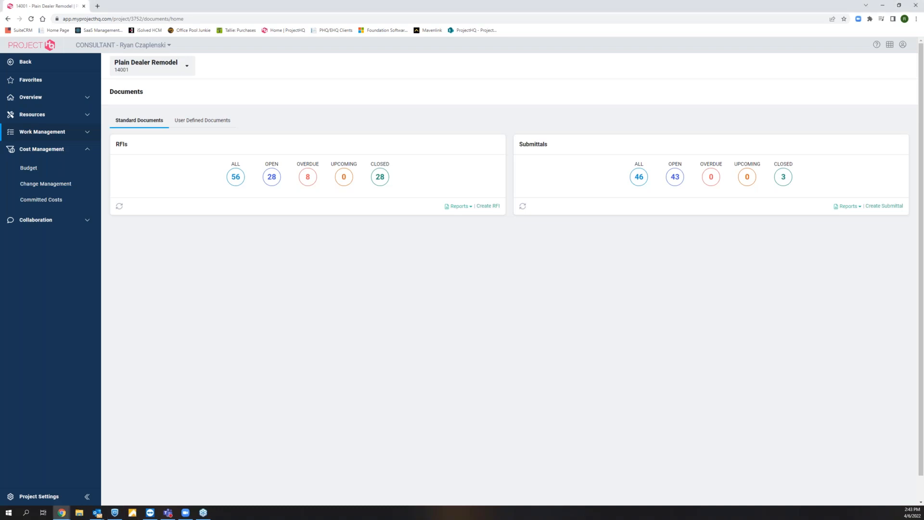
{"action": "key", "text": "alt+Tab"}
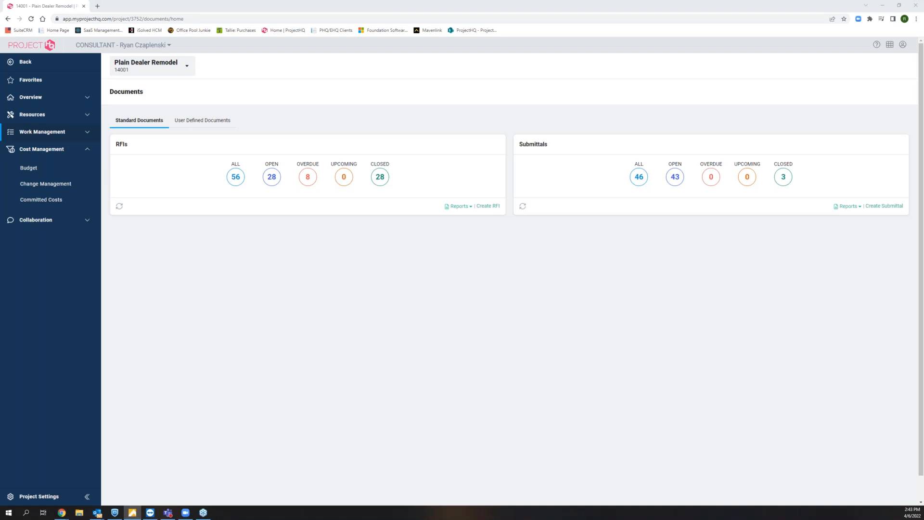
{"action": "left_click_drag", "start_coordinate": [923, 109], "coordinate": [531, 100]}
{"action": "double_click", "coordinate": [531, 99]}
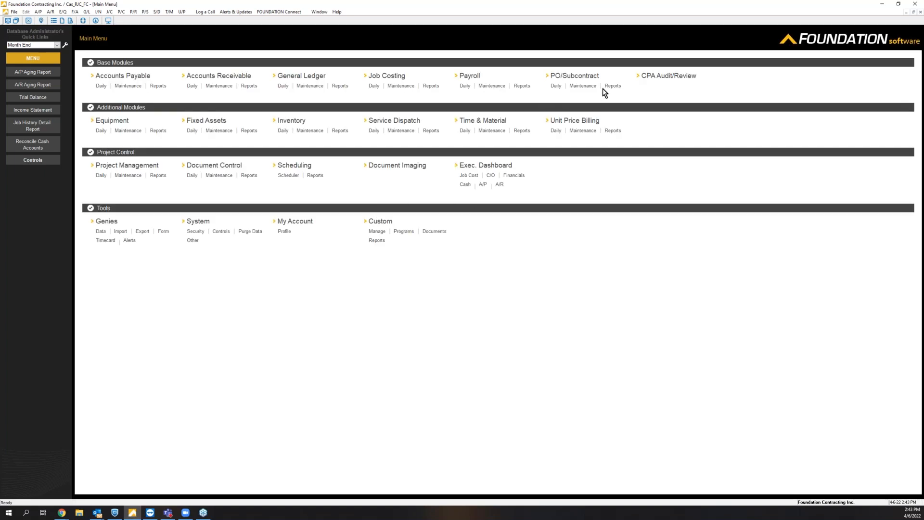
{"action": "left_click", "coordinate": [555, 86]}
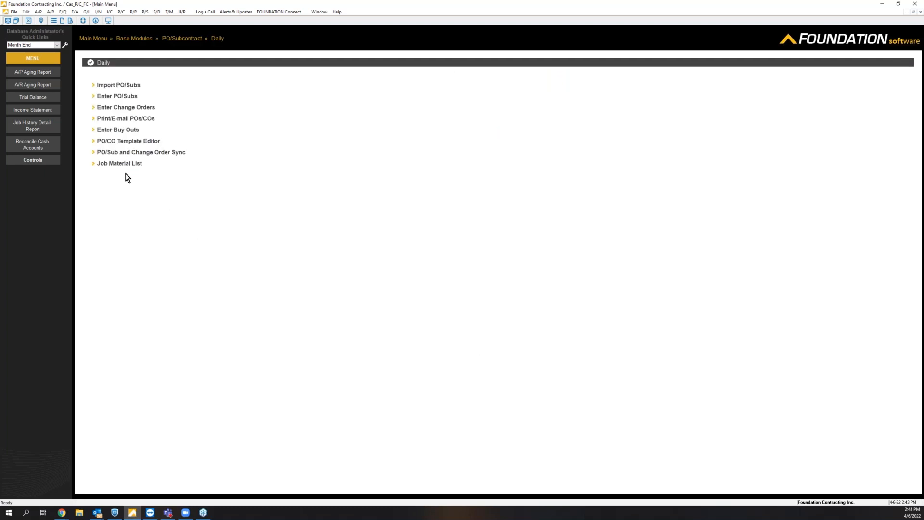
{"action": "left_click", "coordinate": [162, 153]}
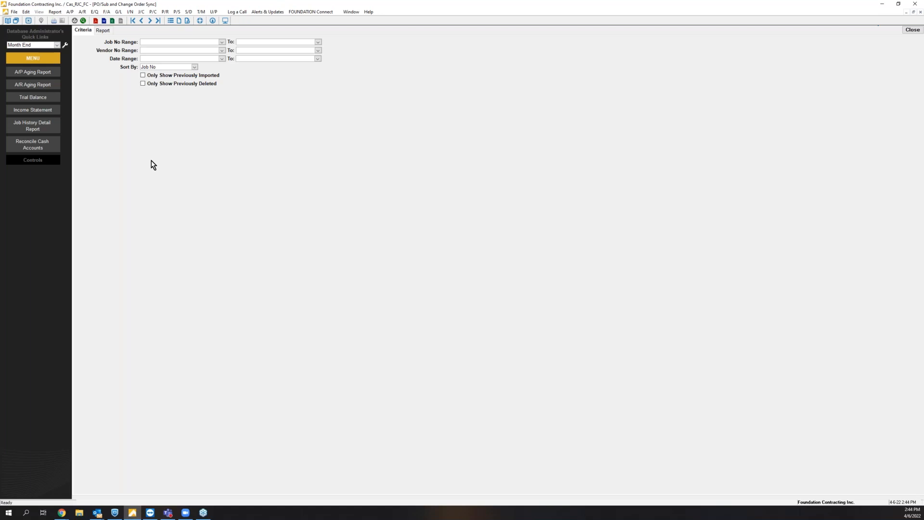
{"action": "left_click", "coordinate": [102, 30]}
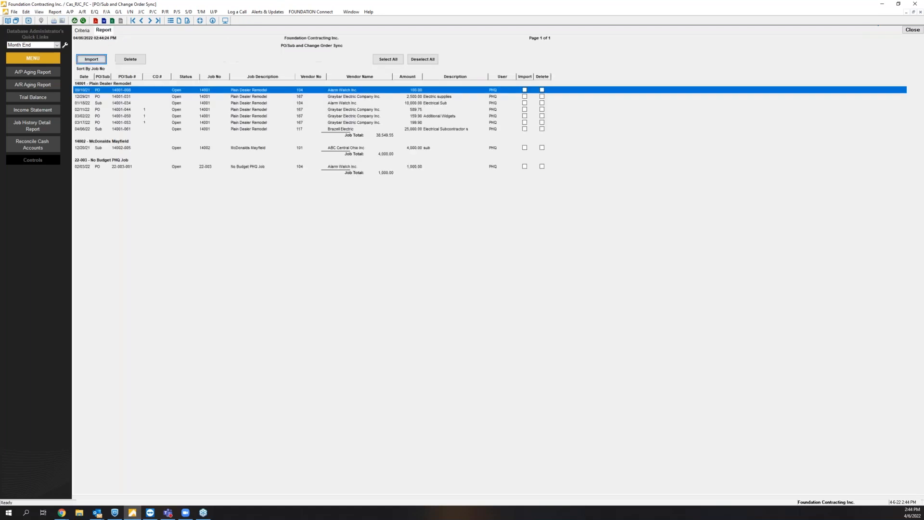
Import the Brazell Electric subcontract dated 04/06/22 for Plain Dealer Remodel from the sync report.
{"action": "left_click", "coordinate": [128, 130]}
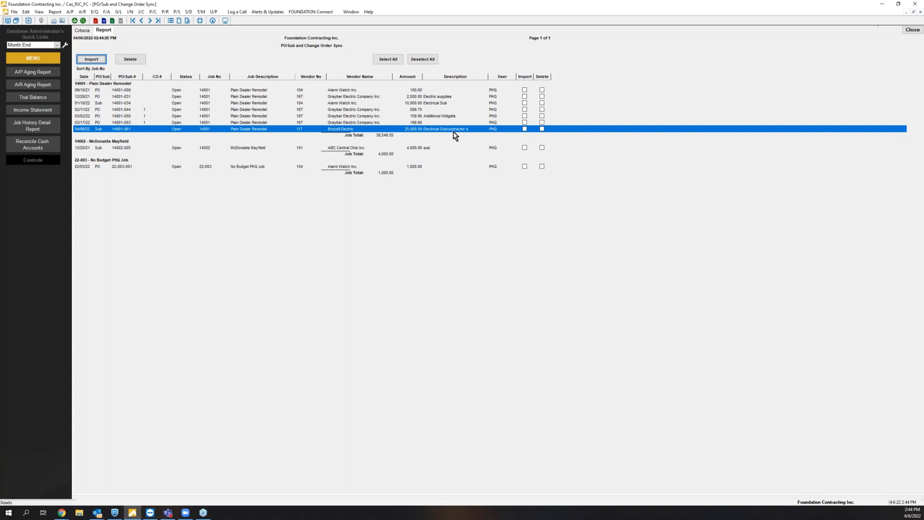
{"action": "left_click", "coordinate": [525, 129]}
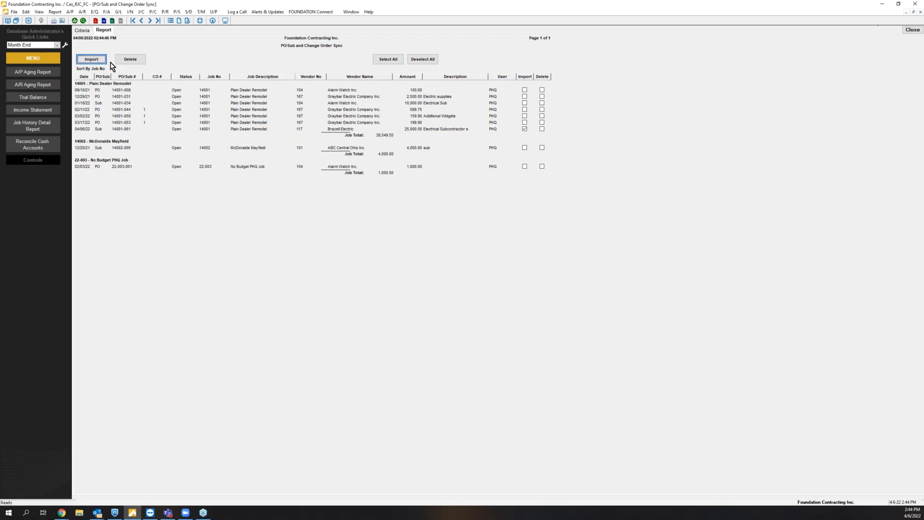
{"action": "left_click", "coordinate": [87, 59]}
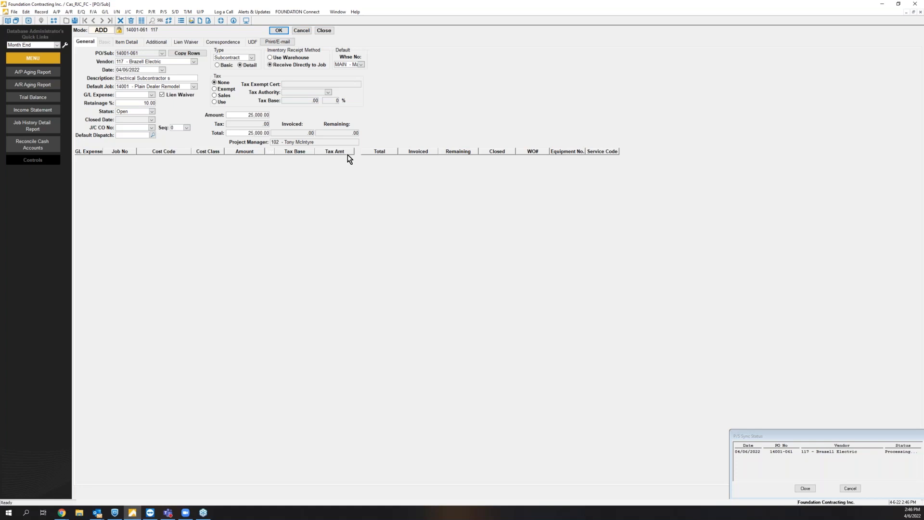
Set the G/L account of the Electrical Sub line item to 5200 and save the imported subcontract.
{"action": "left_click", "coordinate": [280, 30]}
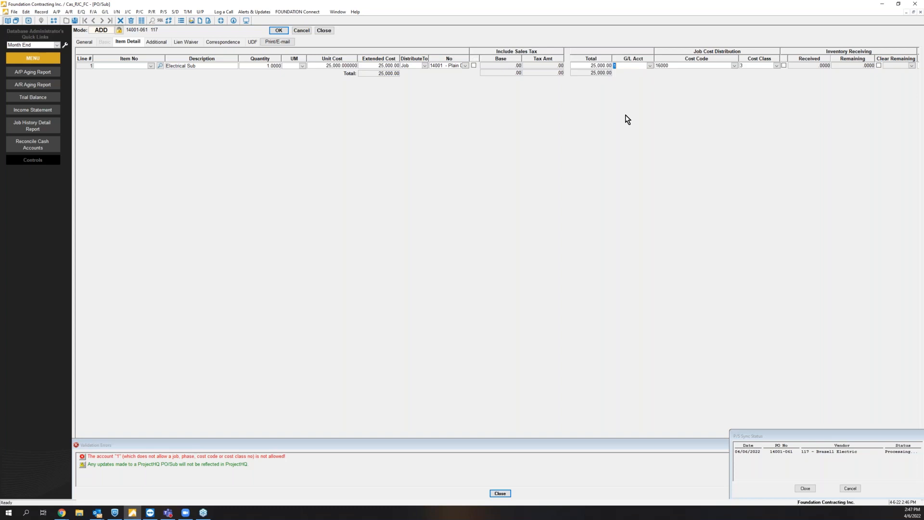
{"action": "type", "text": "52"}
{"action": "left_click", "coordinate": [650, 65]}
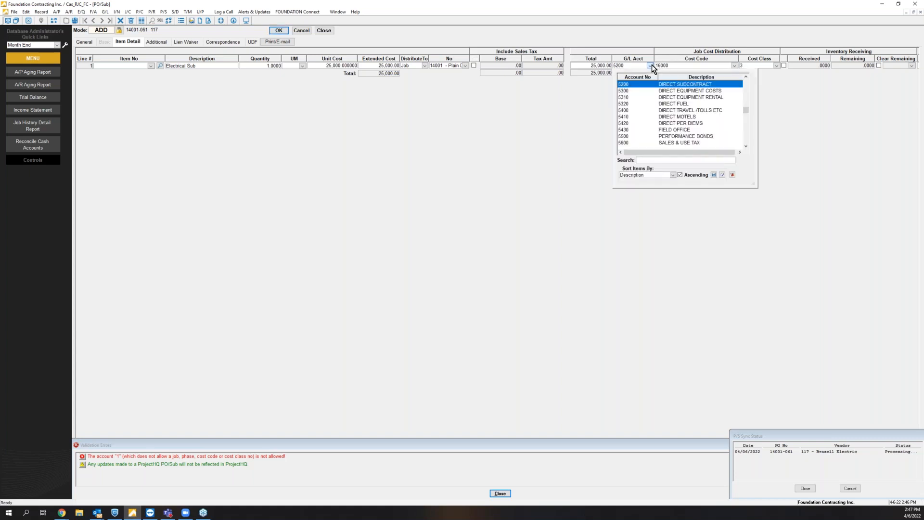
{"action": "left_click", "coordinate": [498, 150]}
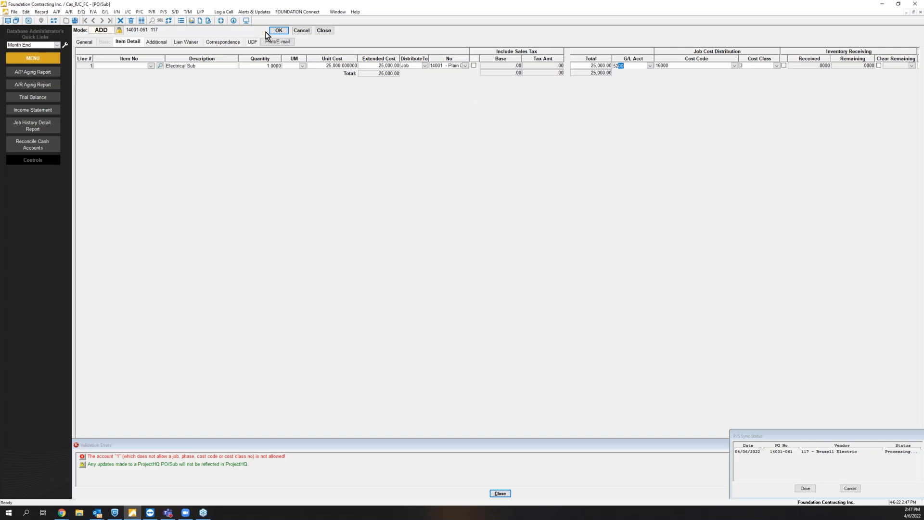
{"action": "left_click", "coordinate": [275, 31]}
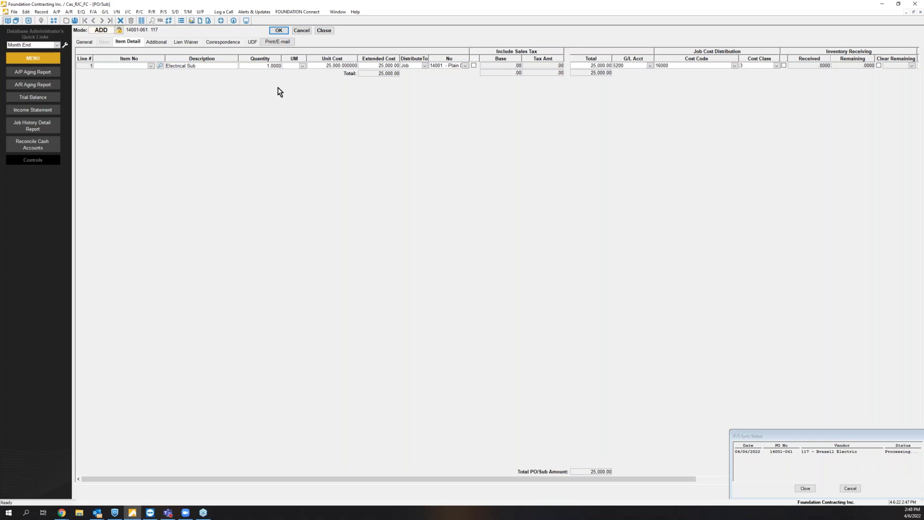
{"action": "left_click", "coordinate": [282, 32]}
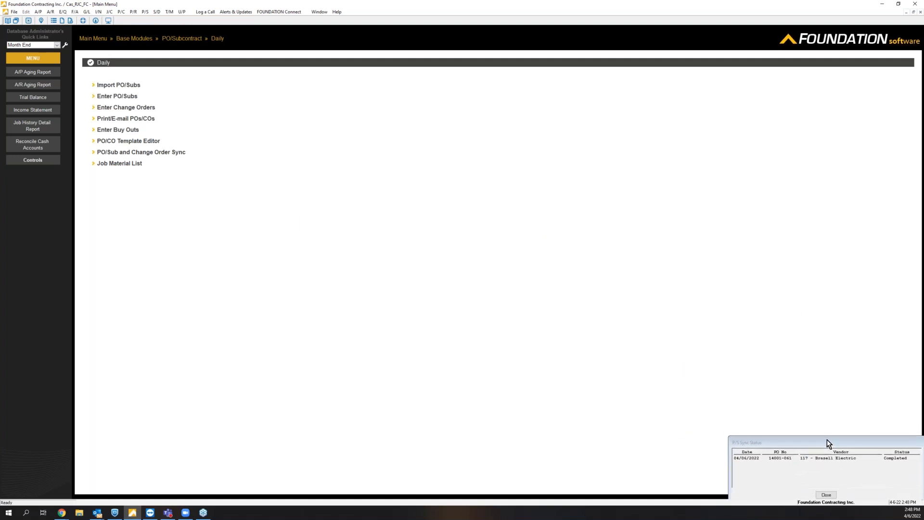
Check the sync status of the Brazell Electric import, moving its window to mid-screen, and close the window.
{"action": "mouse_move", "coordinate": [827, 439]}
{"action": "left_mouse_down"}
{"action": "mouse_move", "coordinate": [521, 222]}
{"action": "mouse_move", "coordinate": [787, 359]}
{"action": "mouse_move", "coordinate": [827, 414]}
{"action": "mouse_move", "coordinate": [821, 430]}
{"action": "left_mouse_up"}
{"action": "left_click_drag", "start_coordinate": [824, 428], "coordinate": [431, 181]}
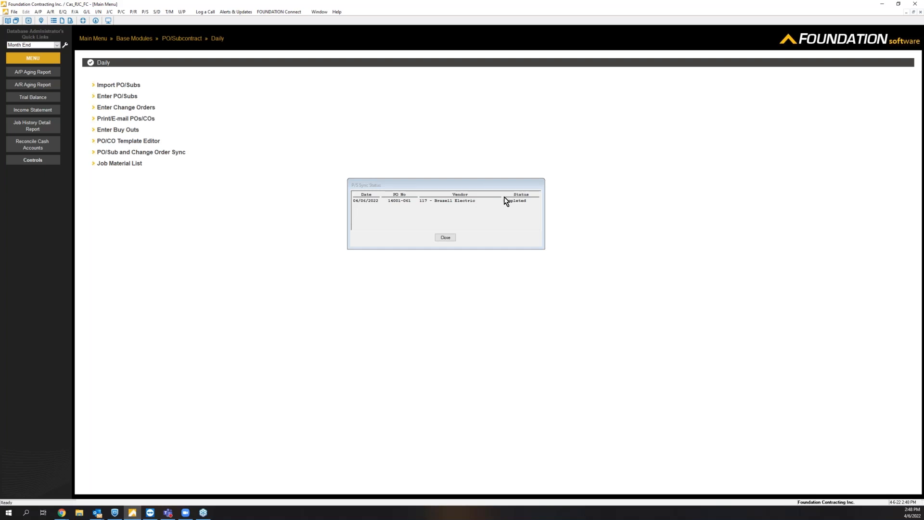
{"action": "left_click", "coordinate": [448, 237]}
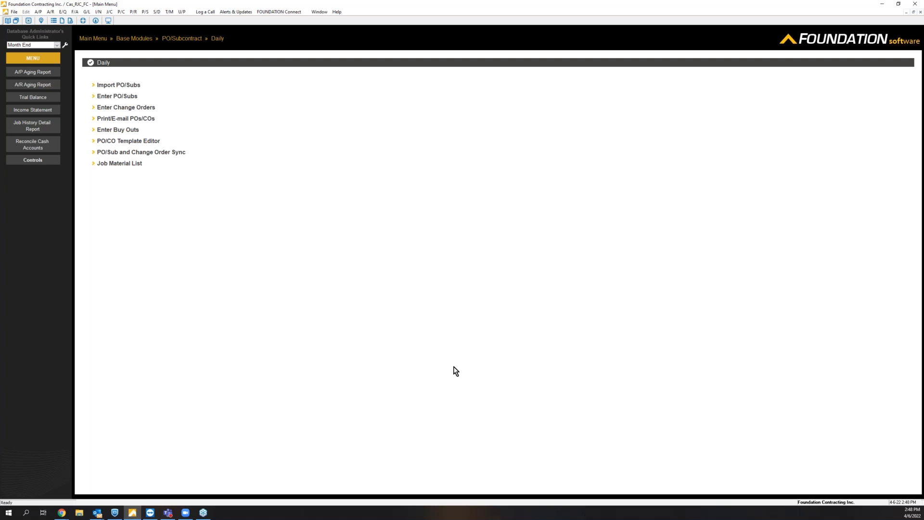
Look up the pending Alarm Watch Inc. Electrical Sub record for Plain Dealer Remodel in Enter PO/Subs.
{"action": "left_click", "coordinate": [101, 39]}
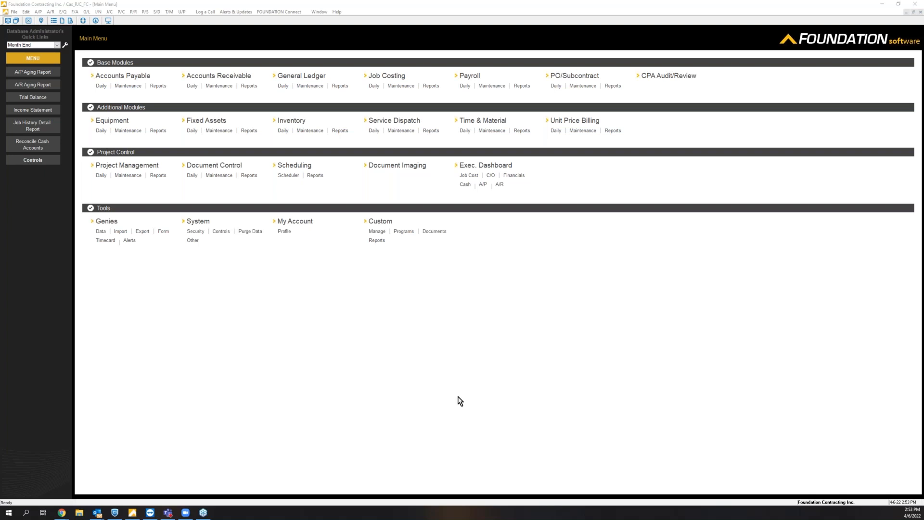
{"action": "left_click", "coordinate": [530, 198]}
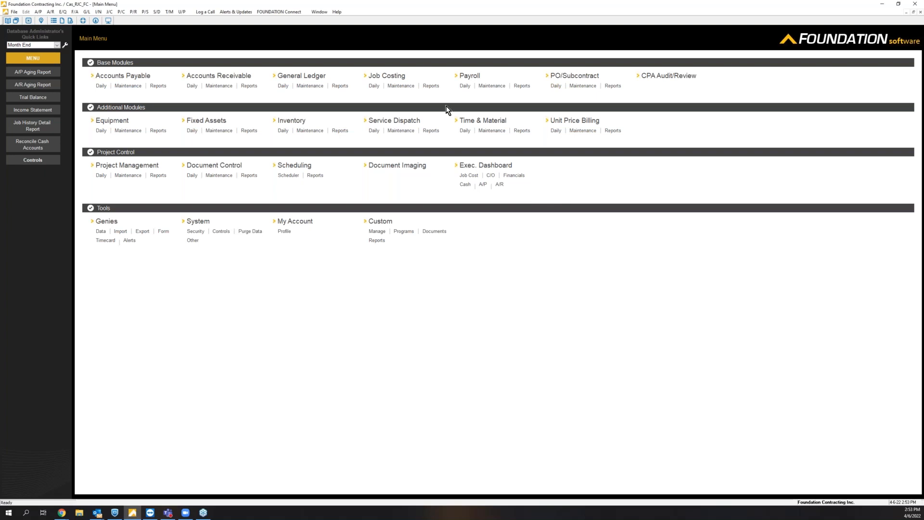
{"action": "left_click", "coordinate": [557, 87]}
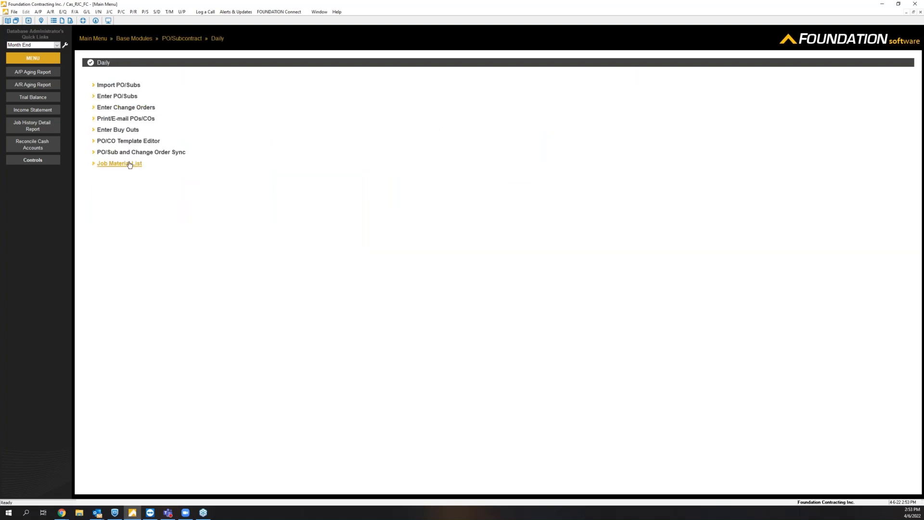
{"action": "left_click", "coordinate": [120, 105]}
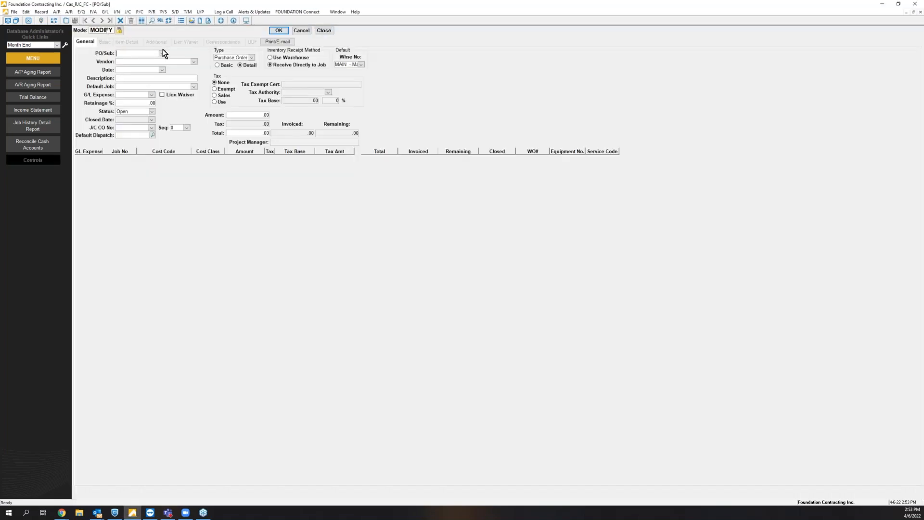
{"action": "left_click", "coordinate": [162, 53]}
{"action": "left_click_drag", "start_coordinate": [405, 180], "coordinate": [509, 455]}
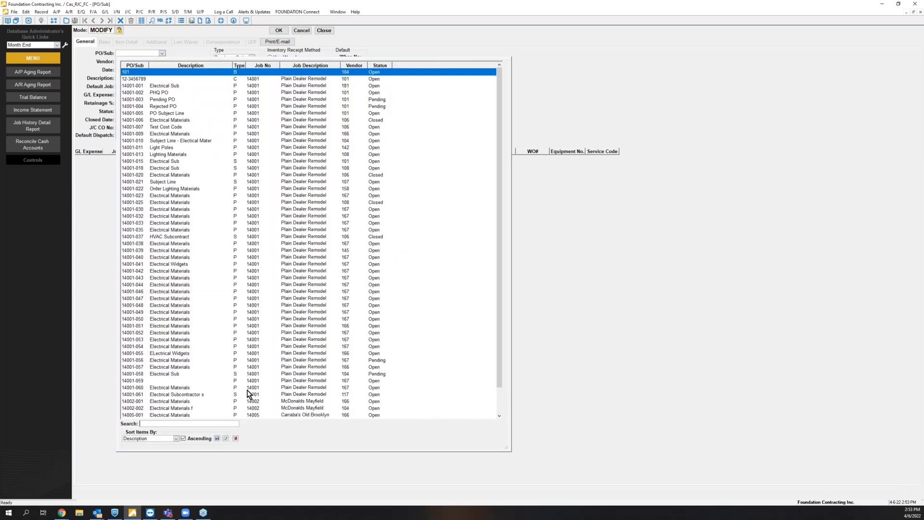
{"action": "left_click", "coordinate": [166, 368]}
{"action": "double_click", "coordinate": [163, 373]}
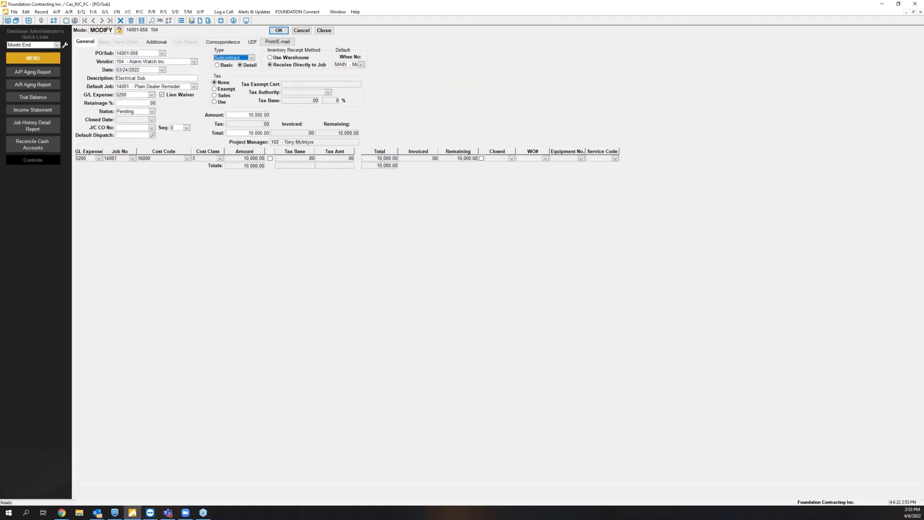
{"action": "left_click", "coordinate": [159, 78]}
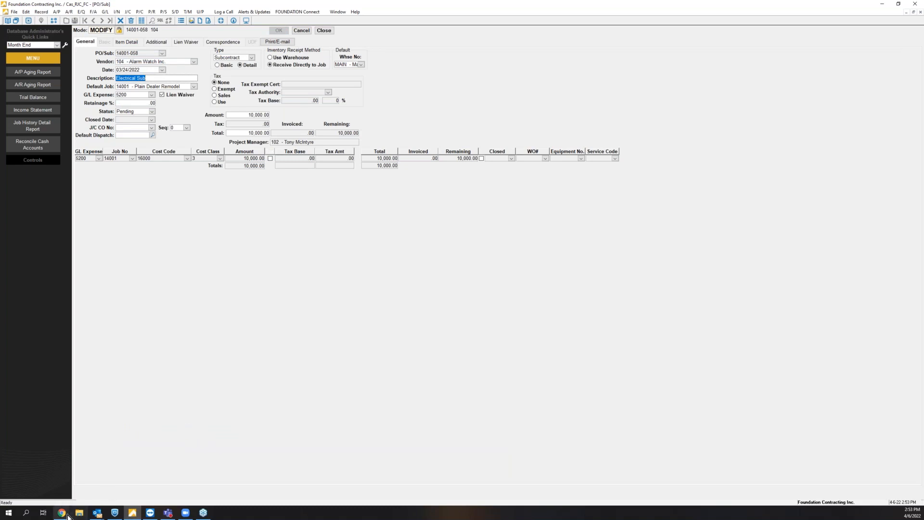
Switch to ProjectHQ and list the open subcontracts in the project's committed costs.
{"action": "mouse_move", "coordinate": [68, 515]}
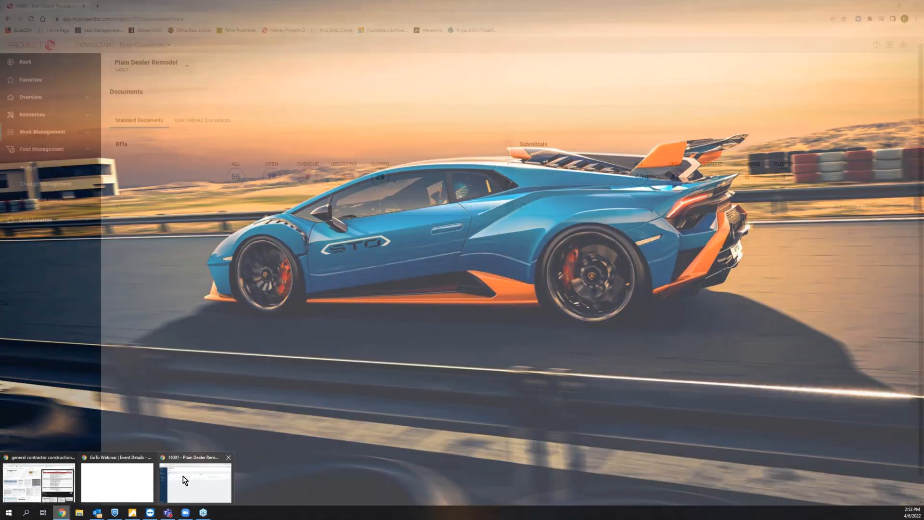
{"action": "left_click", "coordinate": [184, 480]}
{"action": "left_click", "coordinate": [674, 177]}
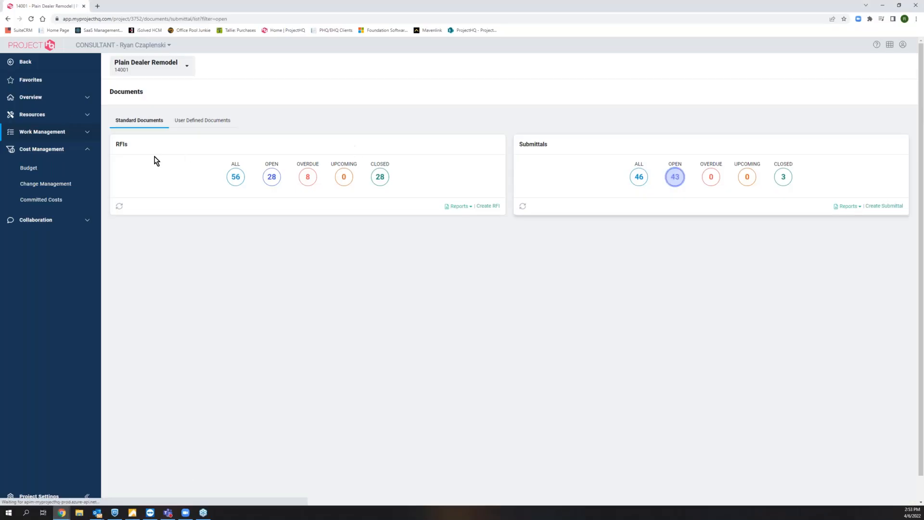
{"action": "left_click", "coordinate": [59, 132]}
{"action": "left_click", "coordinate": [45, 222]}
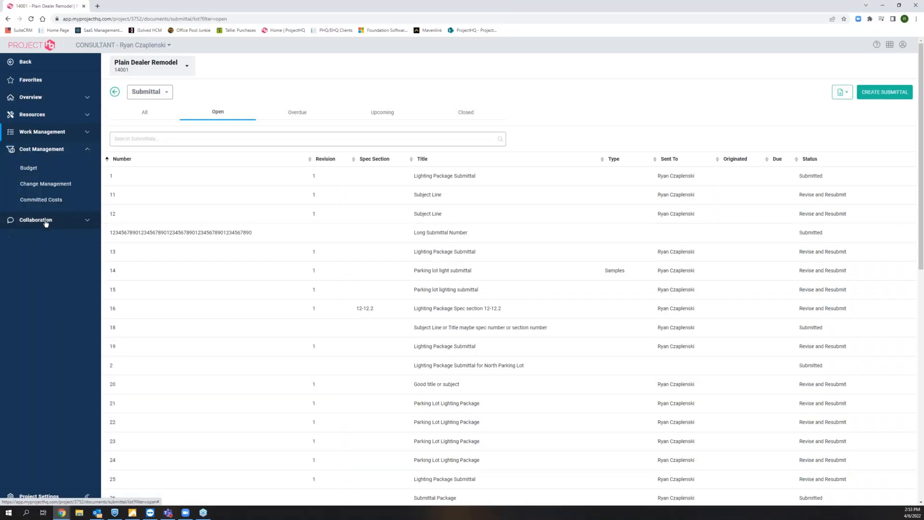
{"action": "left_click", "coordinate": [45, 208]}
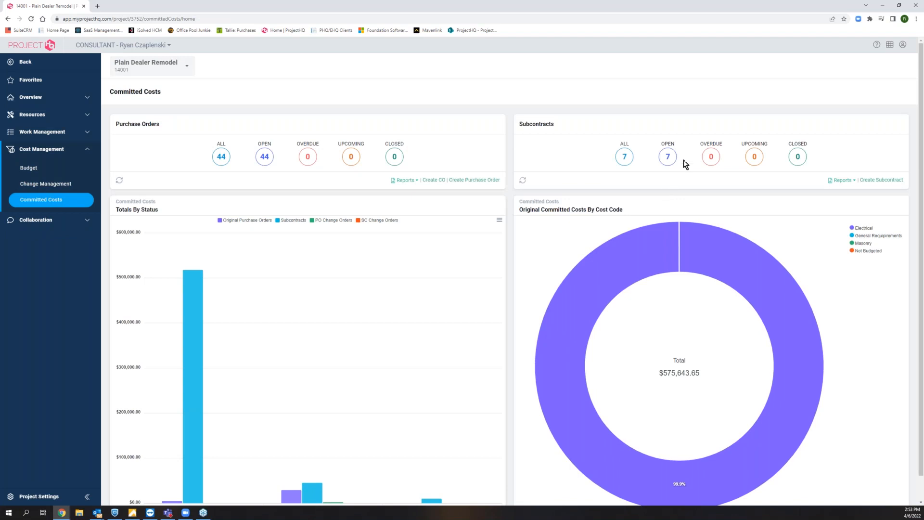
{"action": "left_click", "coordinate": [668, 156]}
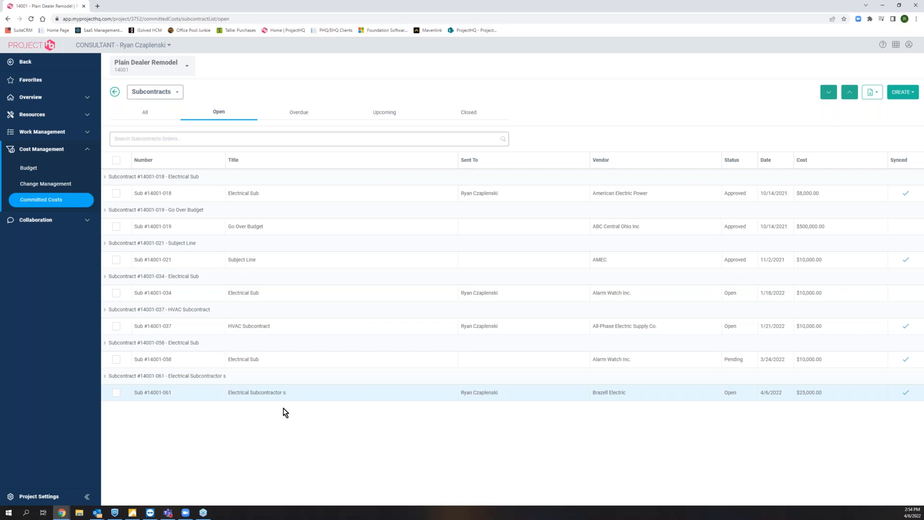
Switch to Foundation, cancel the open Alarm Watch record, enlarge the PO/Sub lookup list and open the Electrical Subcontractor s record.
{"action": "left_click", "coordinate": [132, 512]}
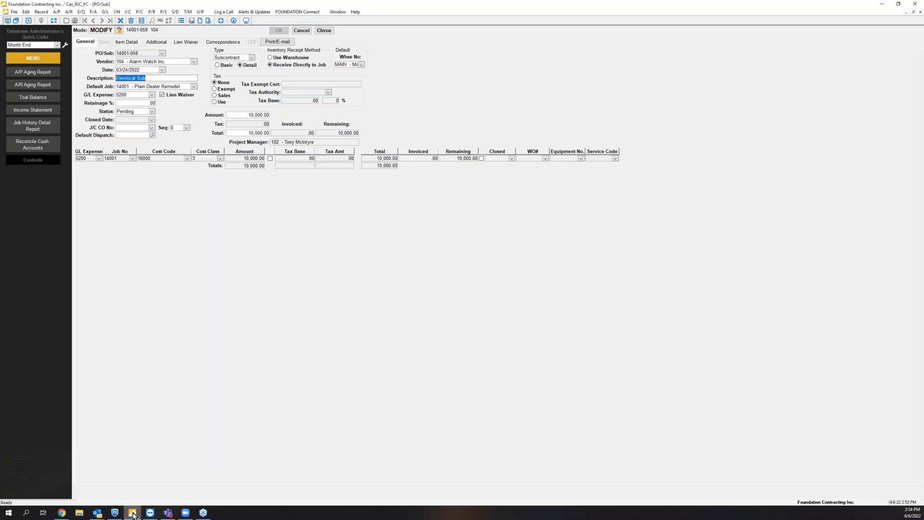
{"action": "left_click", "coordinate": [301, 30]}
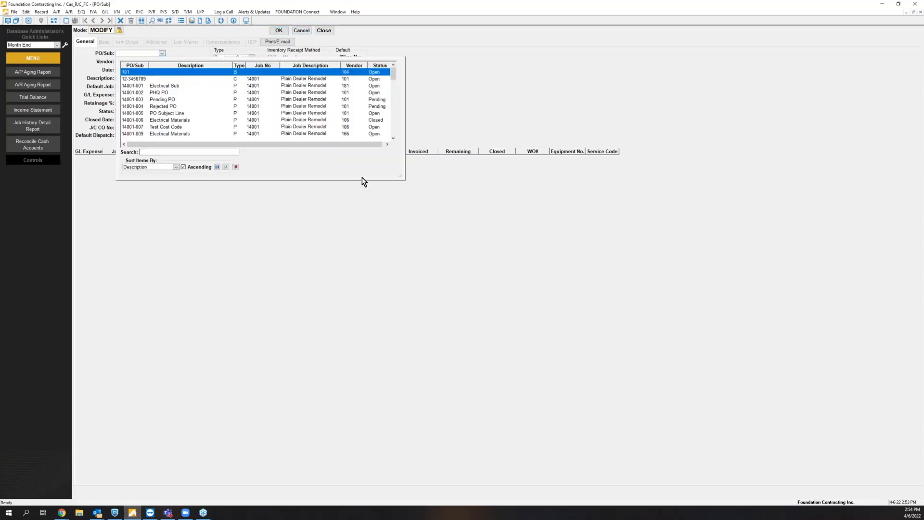
{"action": "left_click_drag", "start_coordinate": [400, 176], "coordinate": [433, 499]}
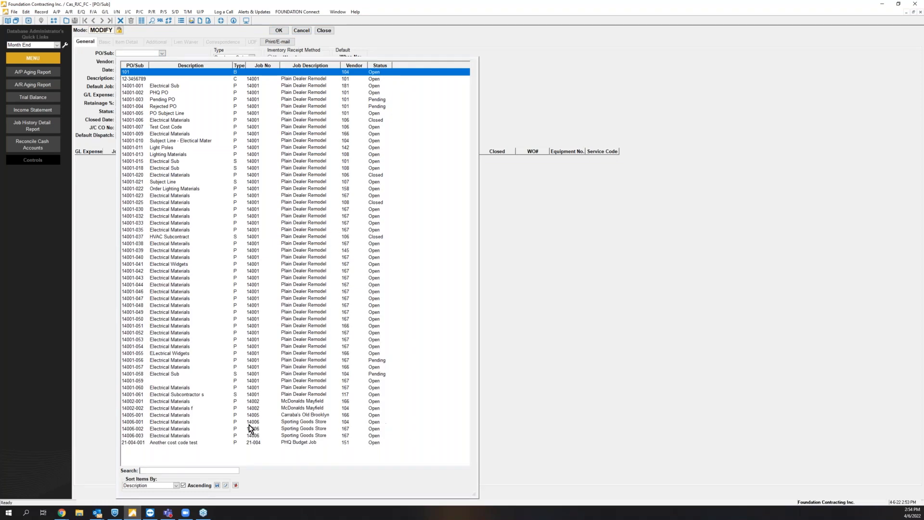
{"action": "left_click", "coordinate": [194, 394]}
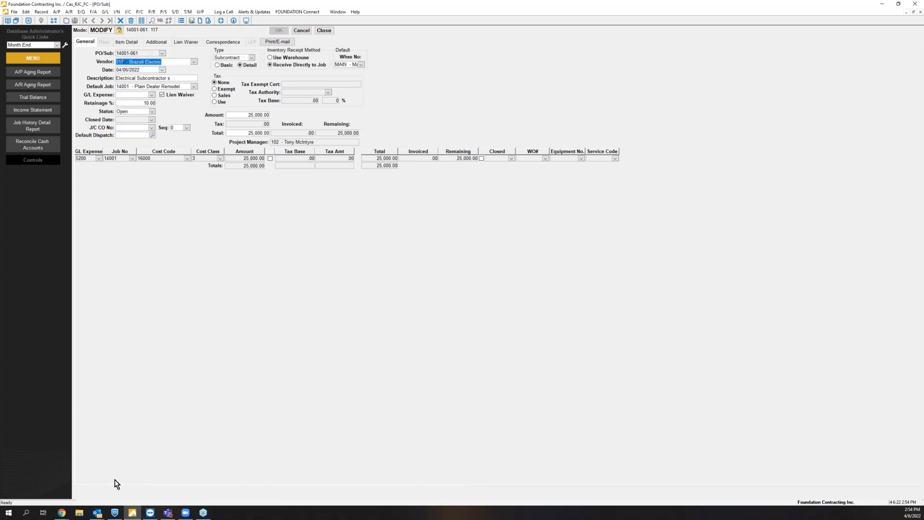
Switch to ProjectHQ and open the Brazell Electric subcontract Electrical Subcontractor s for editing.
{"action": "left_click", "coordinate": [62, 512]}
{"action": "left_click", "coordinate": [184, 492]}
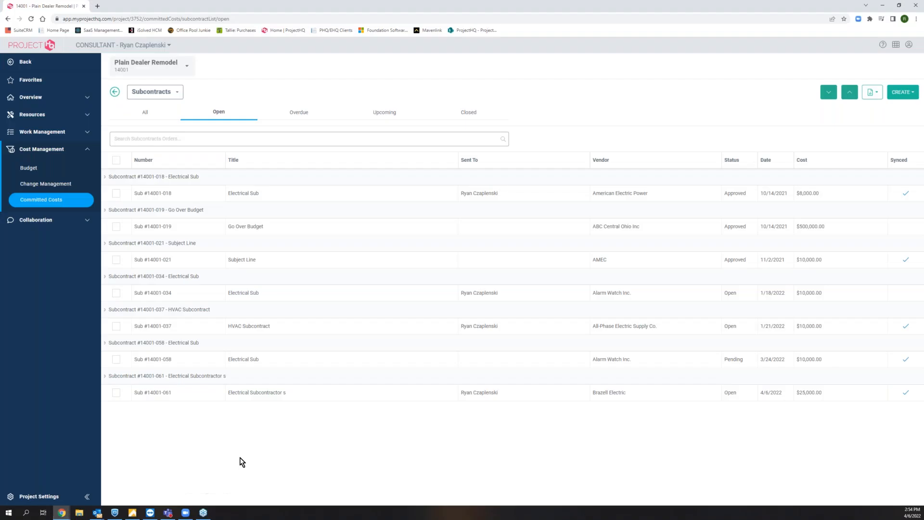
{"action": "left_click", "coordinate": [257, 397]}
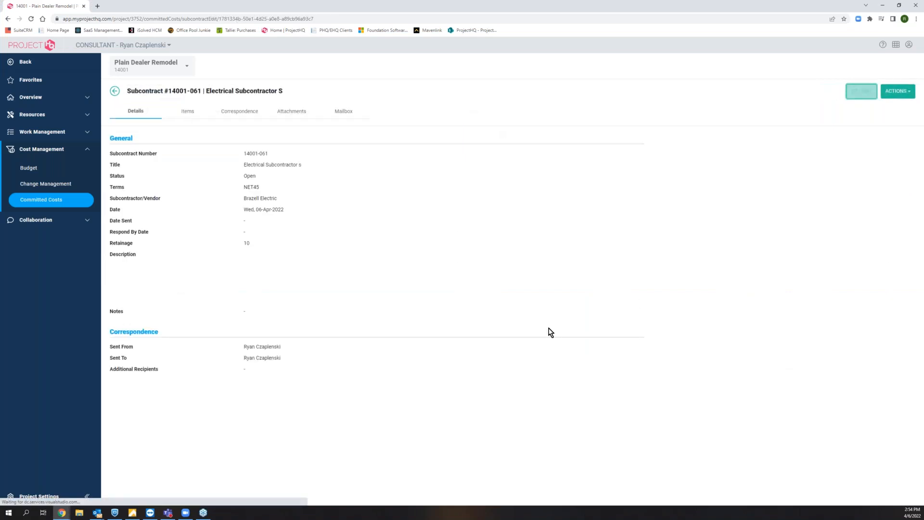
{"action": "left_click", "coordinate": [861, 91]}
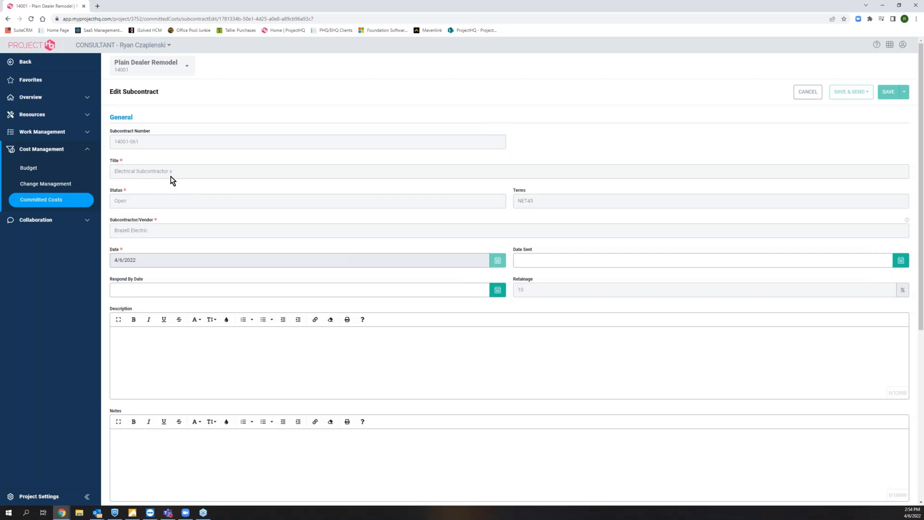
Return to Foundation, check the Description field of the Brazell Electric record, and minimize the window to get back to ProjectHQ.
{"action": "left_click", "coordinate": [133, 512]}
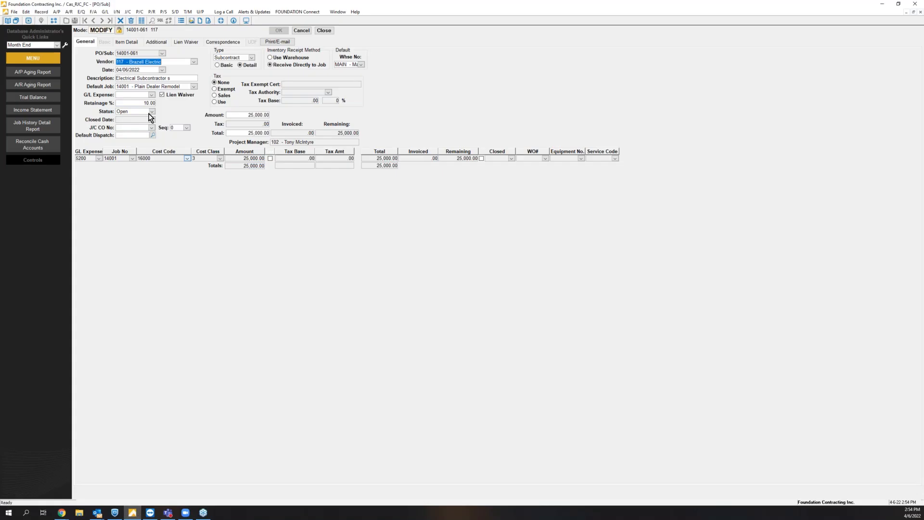
{"action": "key", "text": "Tab"}
{"action": "key", "text": "Tab"}
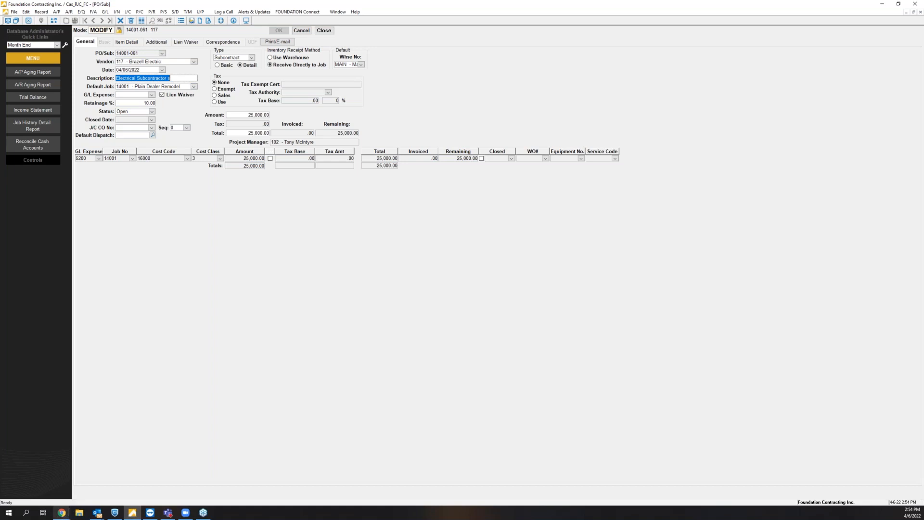
{"action": "left_click", "coordinate": [61, 513]}
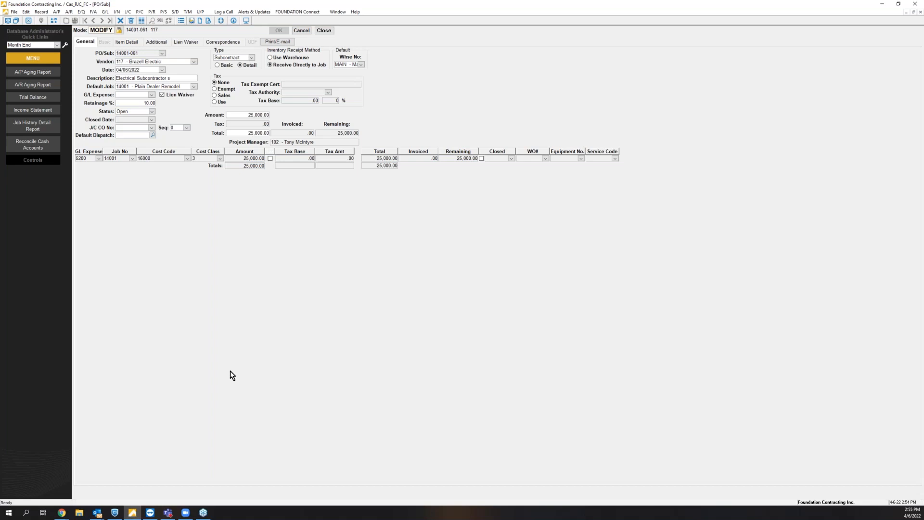
{"action": "left_click", "coordinate": [176, 80]}
{"action": "left_click", "coordinate": [882, 6]}
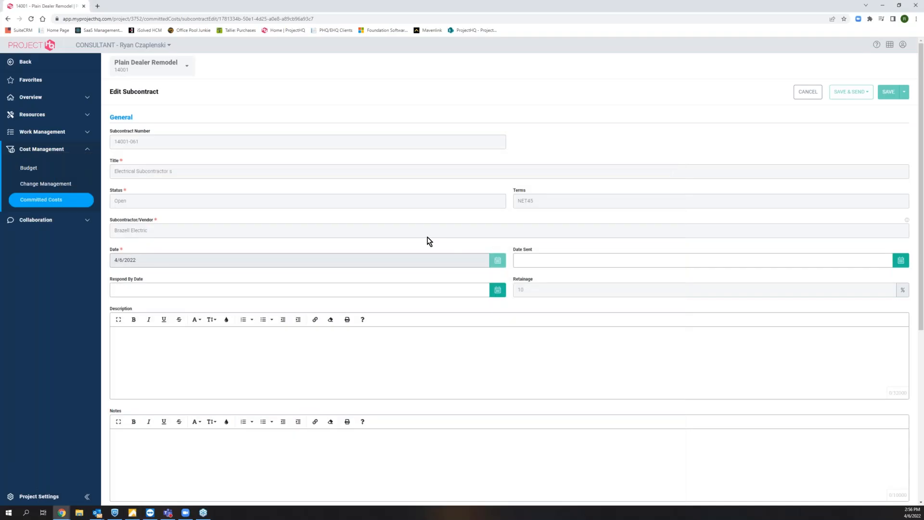
Review the Edit Subcontract form's description, notes, correspondence, items, custom fields and attachments, ending at the General section.
{"action": "scroll", "coordinate": [429, 241], "scroll_direction": "down", "scroll_amount": 3}
{"action": "left_click", "coordinate": [288, 224]}
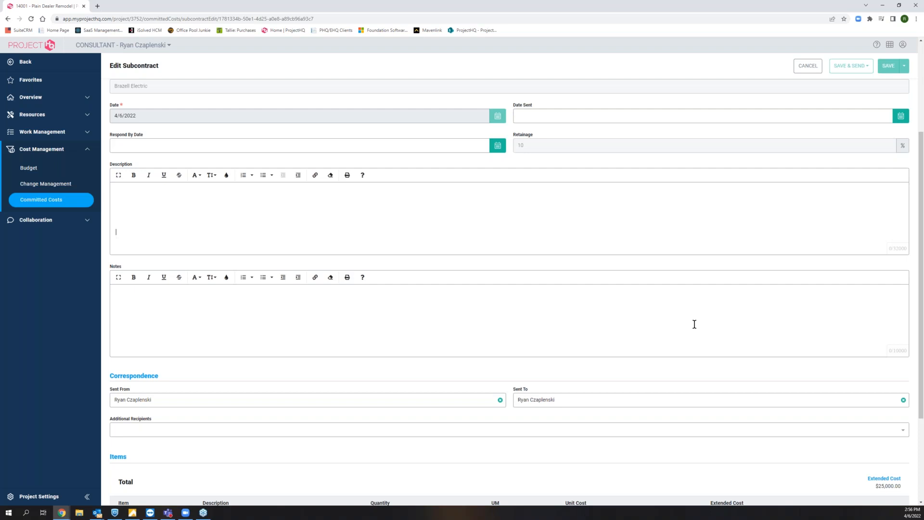
{"action": "scroll", "coordinate": [383, 359], "scroll_direction": "down", "scroll_amount": 3}
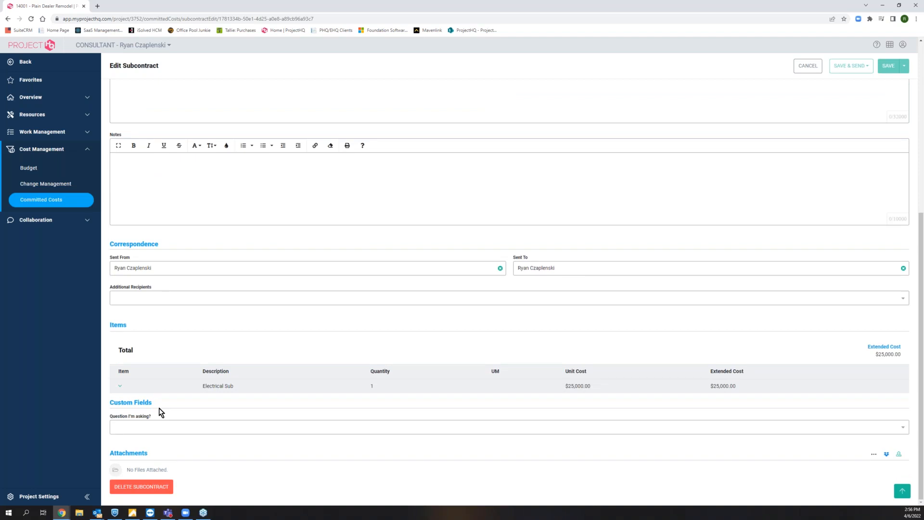
{"action": "scroll", "coordinate": [385, 329], "scroll_direction": "up", "scroll_amount": 6}
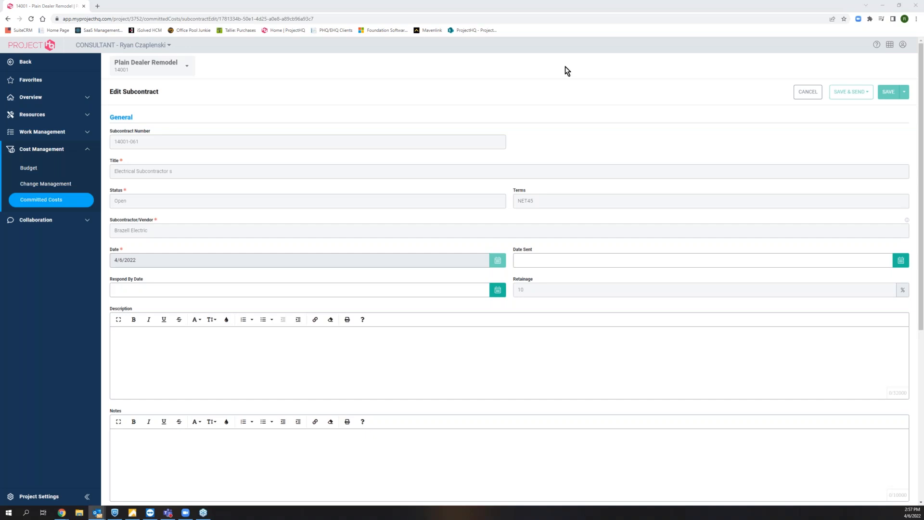
Highlight the sender's name, job title and e-mail lines in the signature of a new Outlook message.
{"action": "left_click_drag", "start_coordinate": [256, 230], "coordinate": [184, 221]}
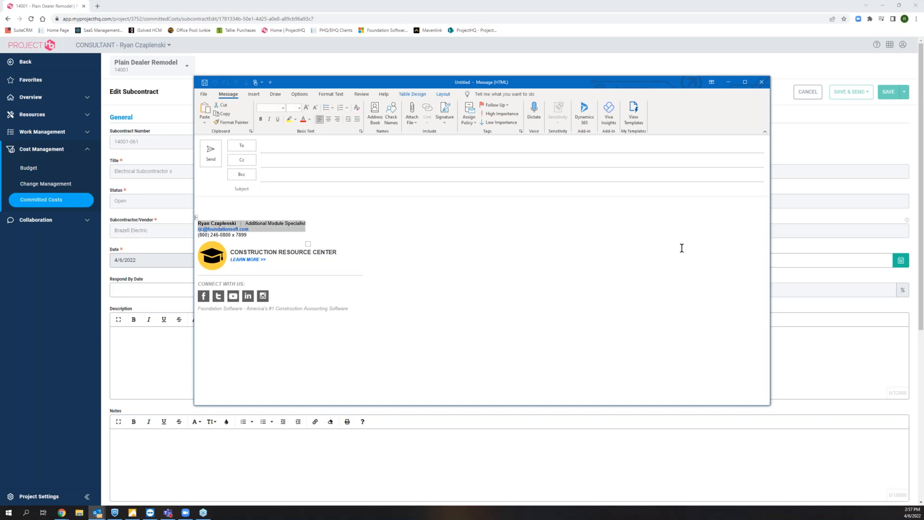